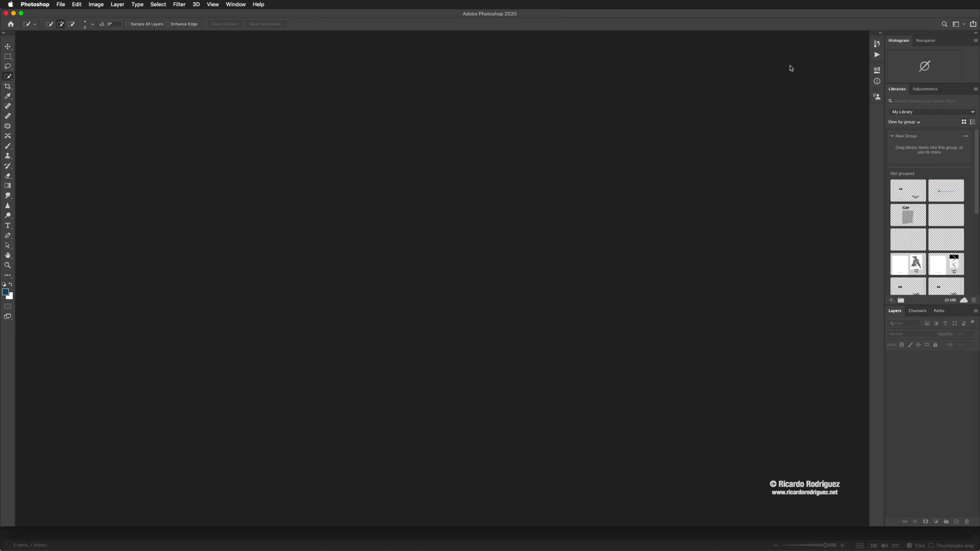
- Look over the available workspaces and check which one is active
left_click(964, 25)
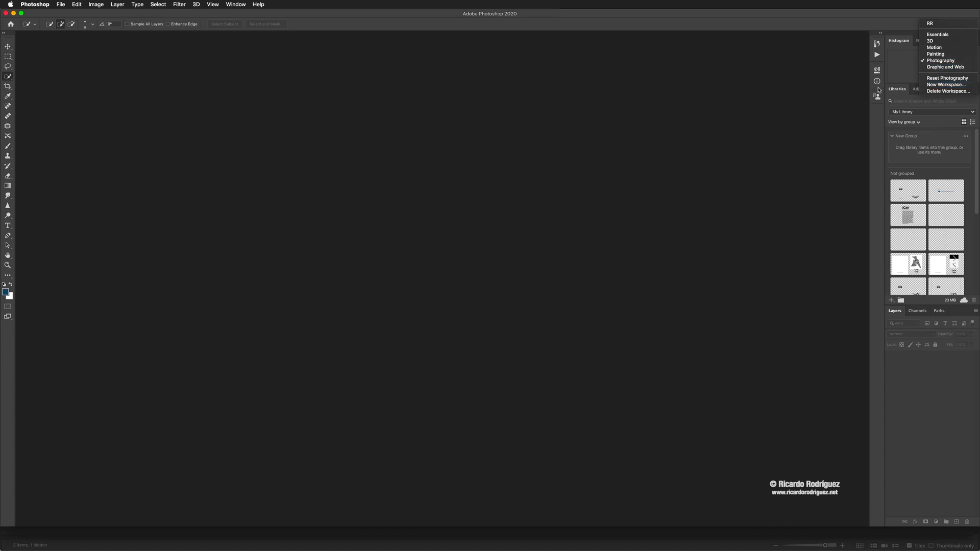
left_click(803, 54)
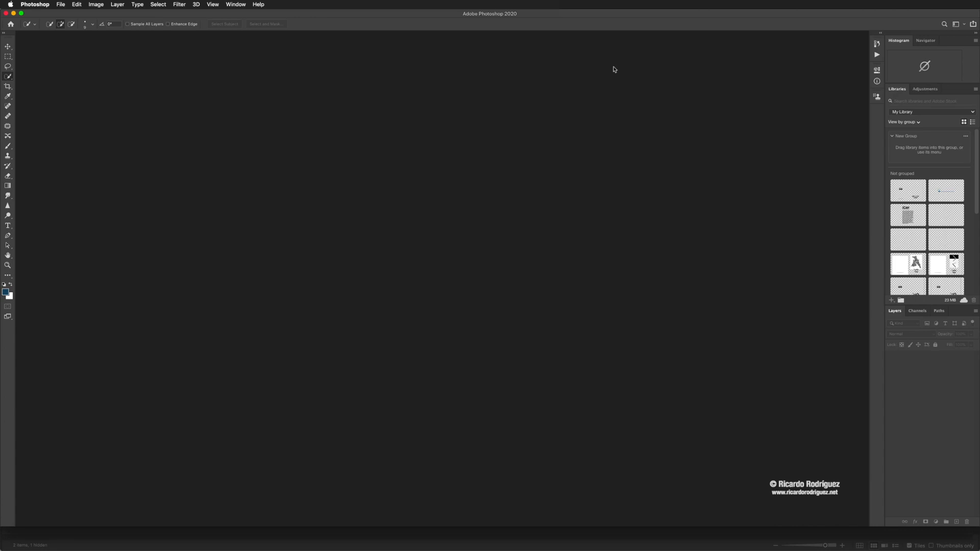
- Switch to Bridge and open Layers.psd from the 04_Layers folder in Photoshop
key("super+Tab")
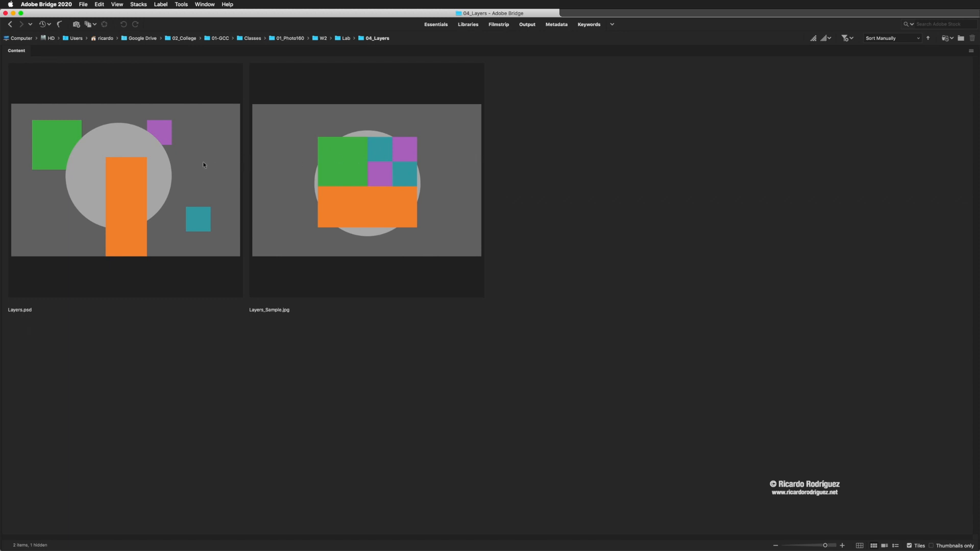
left_click(185, 160)
key("space")
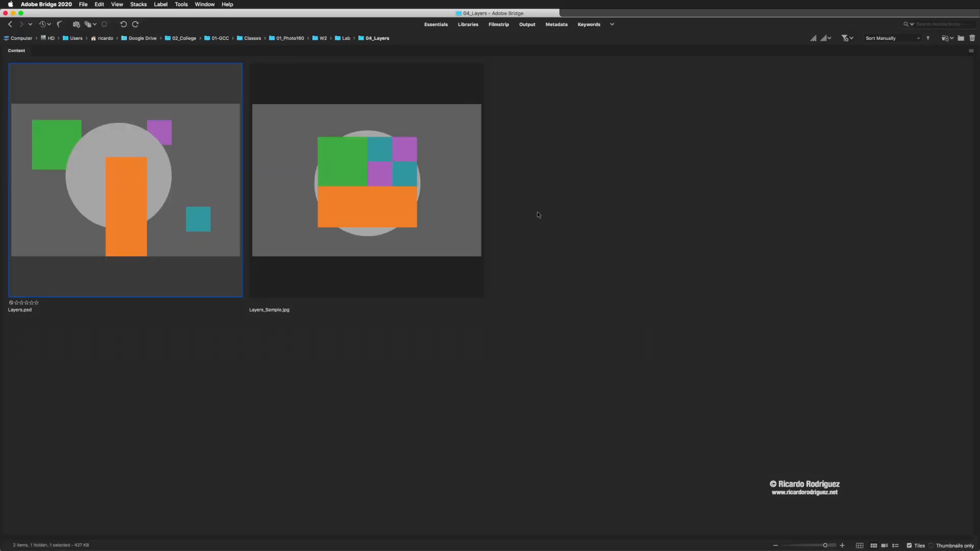
left_click(584, 198)
left_click(561, 204)
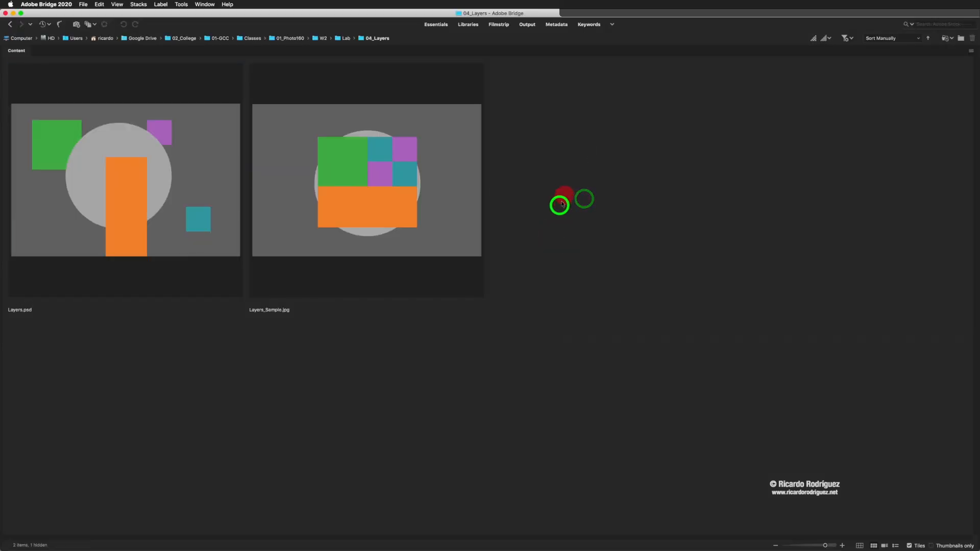
left_click_drag(564, 193, 509, 266)
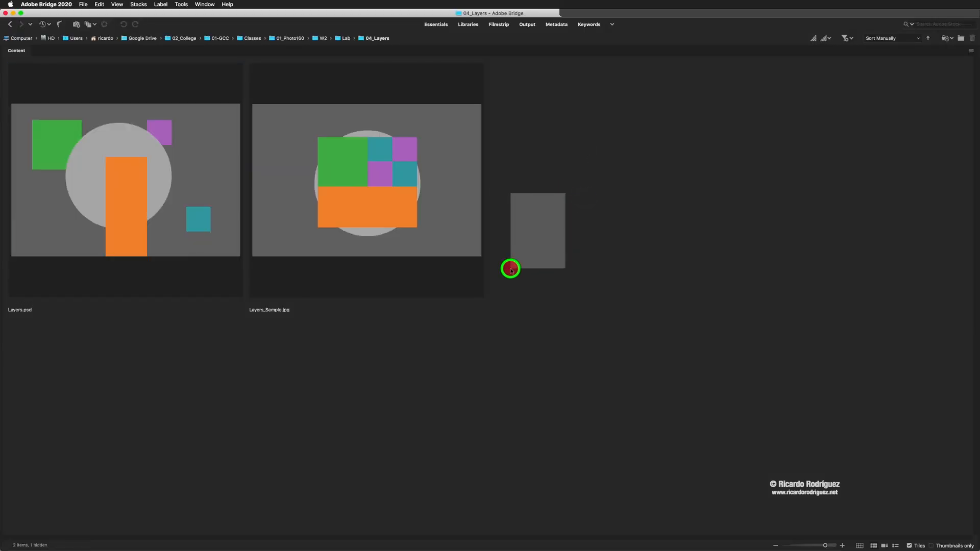
double_click(133, 176)
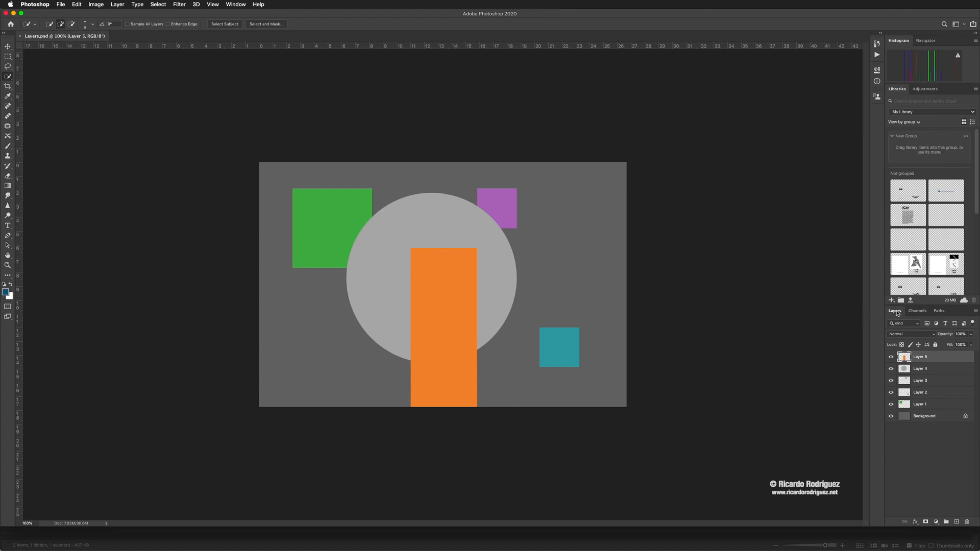
- Float the Layers panel beside the canvas, enlarged to show every layer, and activate the Move tool
left_click_drag(897, 313, 656, 140)
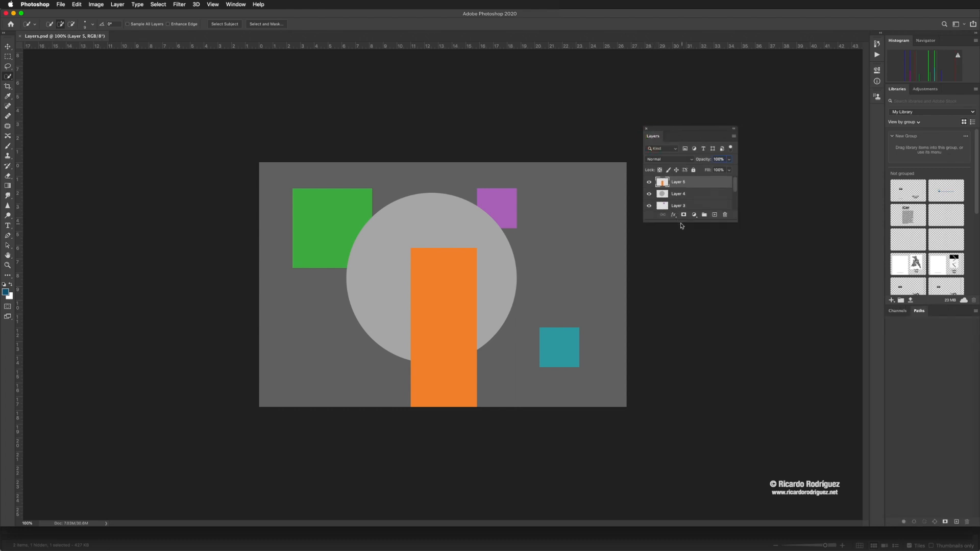
left_click_drag(682, 221, 670, 333)
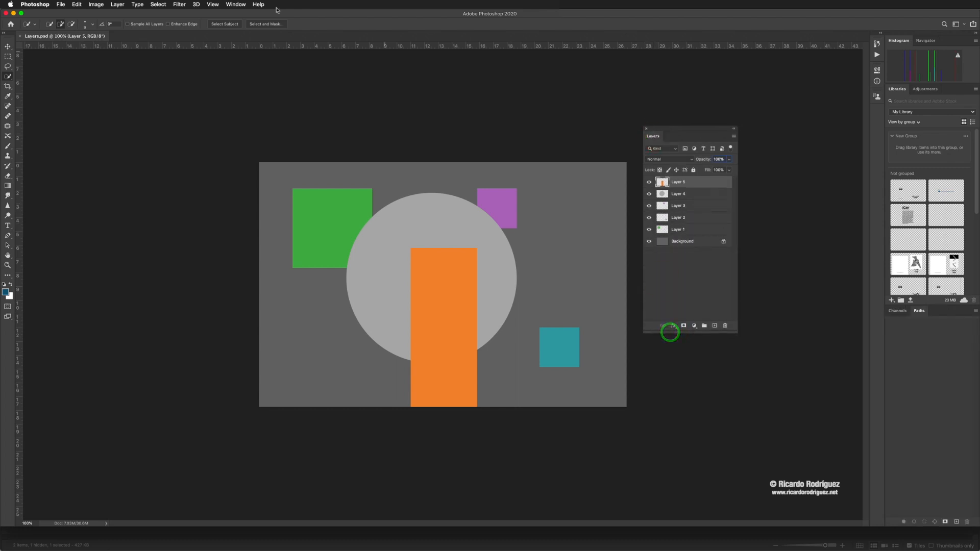
left_click(235, 4)
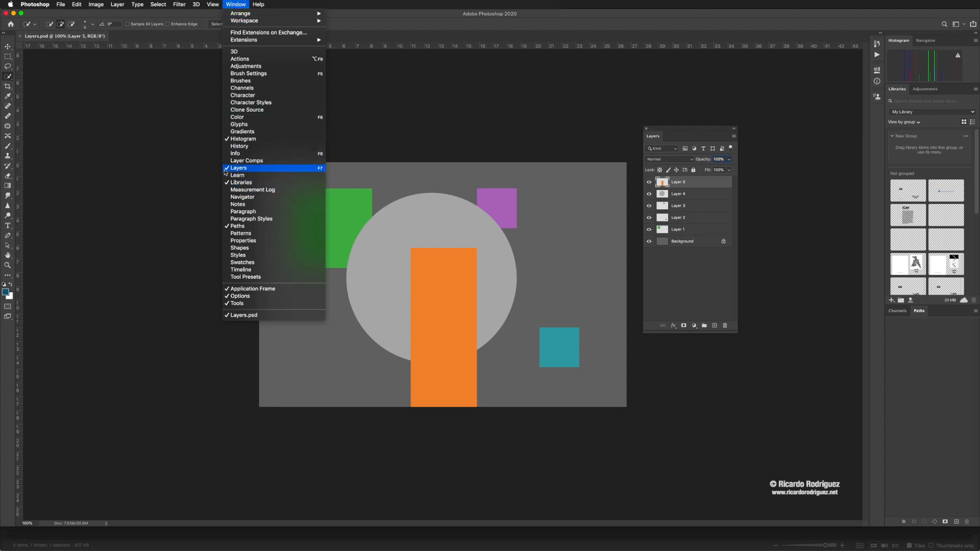
left_click(665, 149)
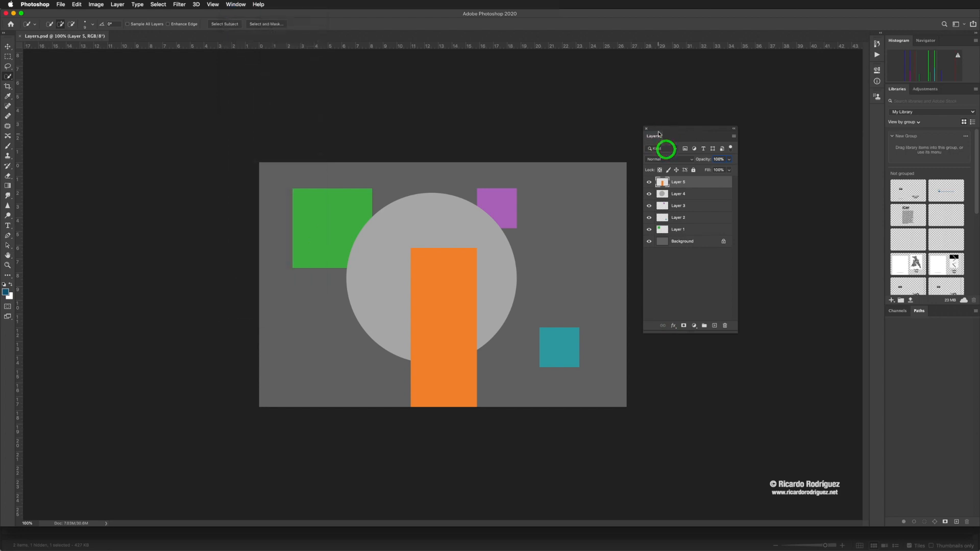
left_click_drag(658, 133, 645, 166)
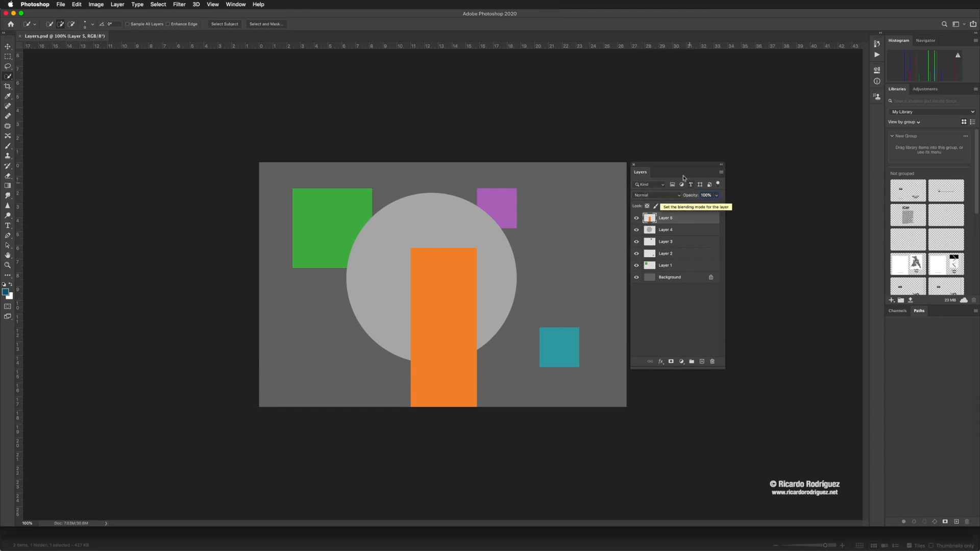
left_click_drag(658, 167, 667, 166)
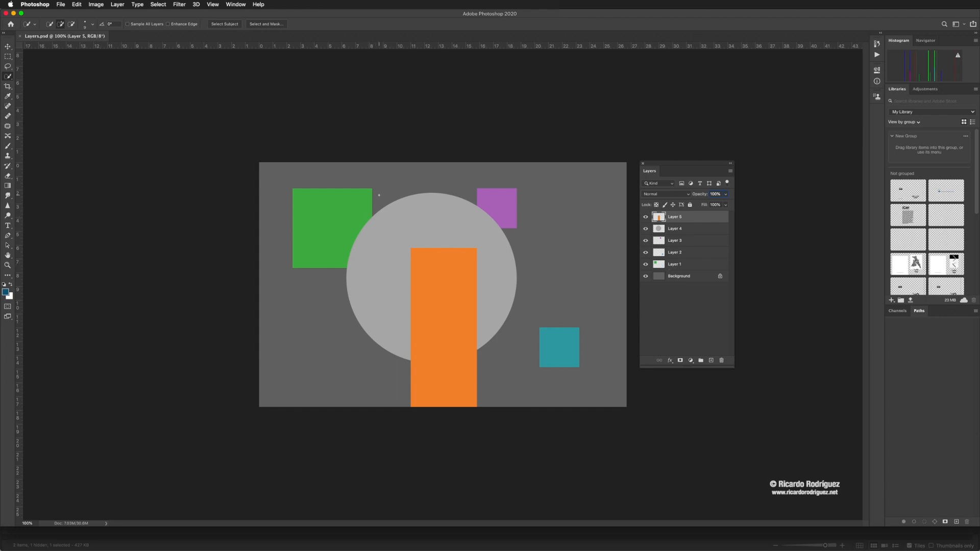
key("v")
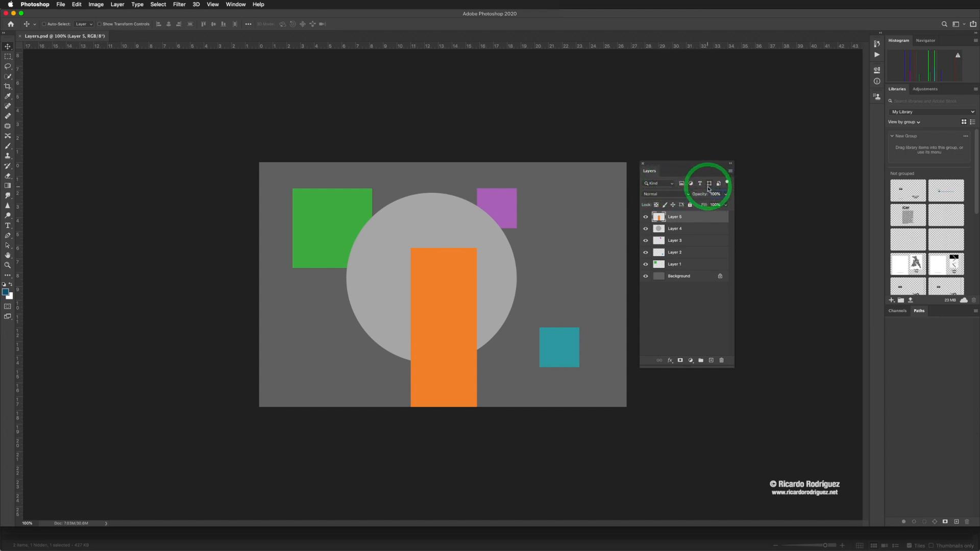
- Try filtering the layer list by adjustment layers and by pixel layers, toggle the filtering off and on, and clear the filter
left_click(691, 186)
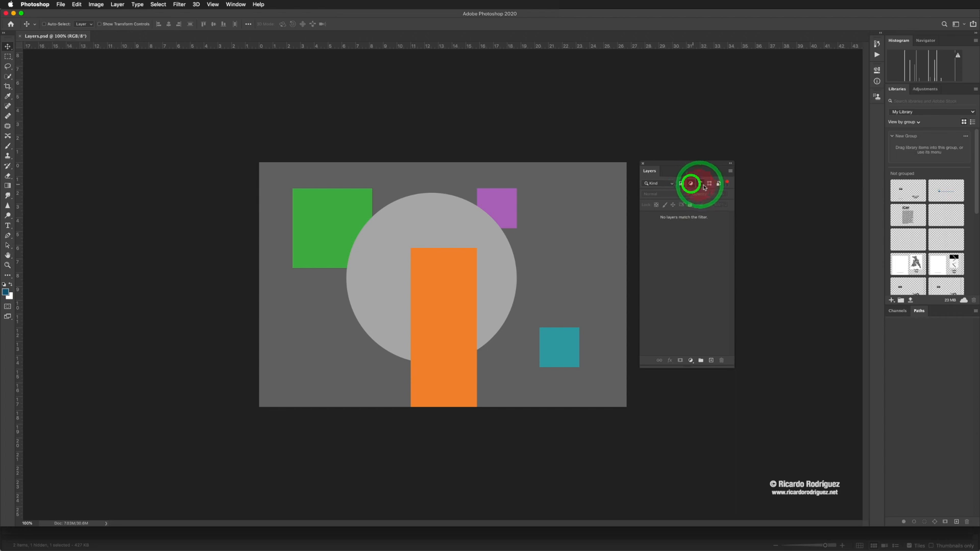
left_click(681, 184)
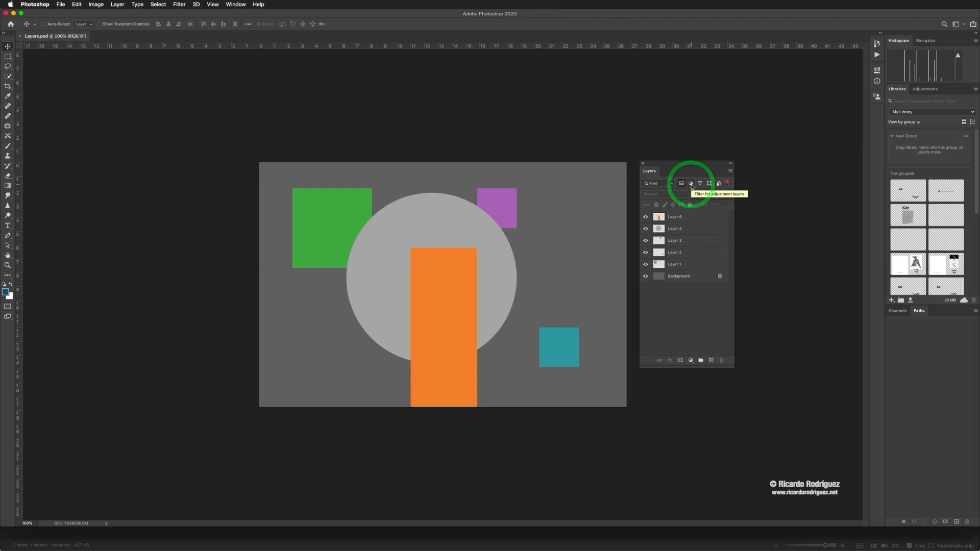
left_click(691, 185)
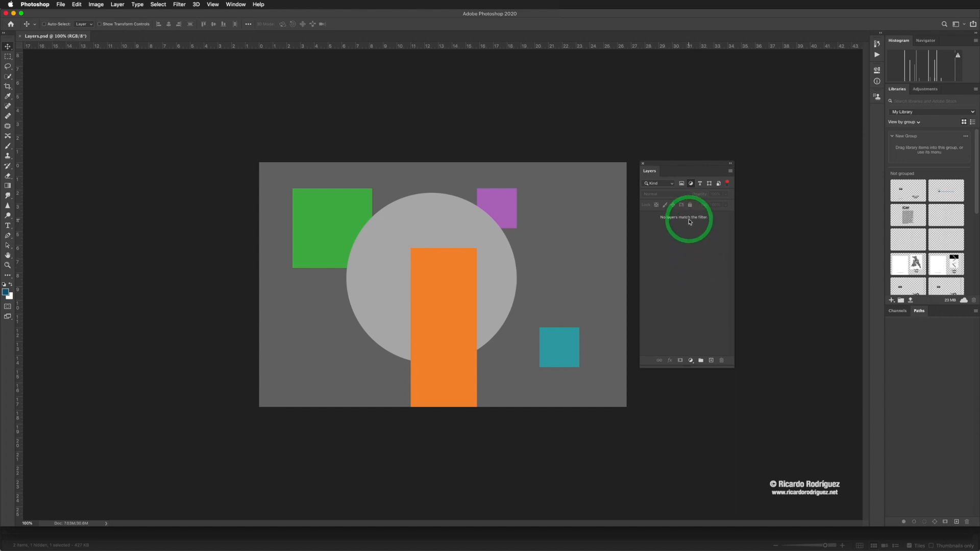
left_click(727, 184)
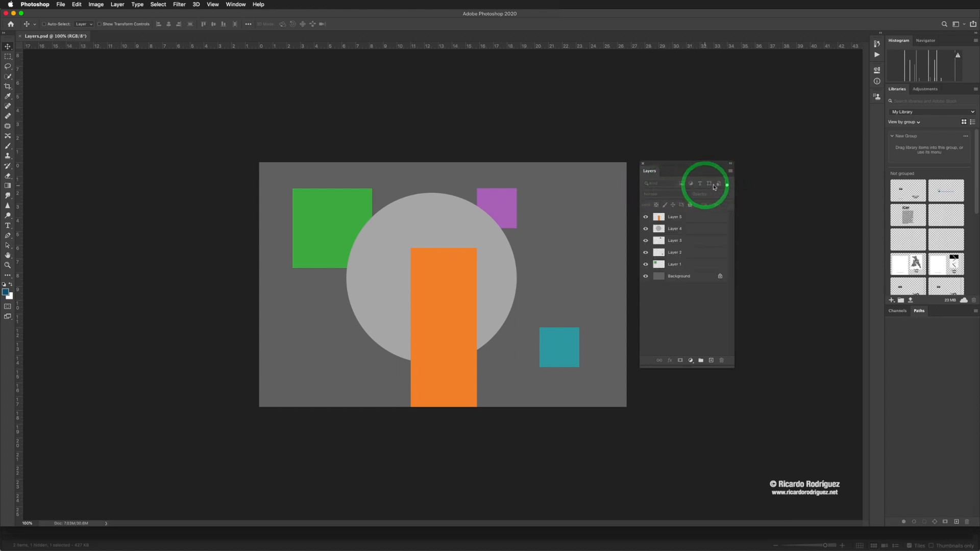
left_click(727, 185)
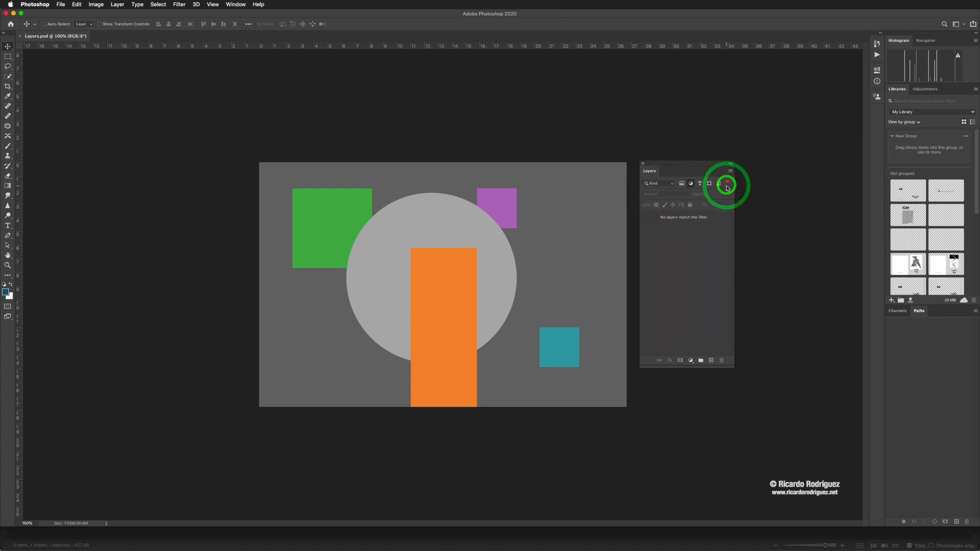
left_click(691, 185)
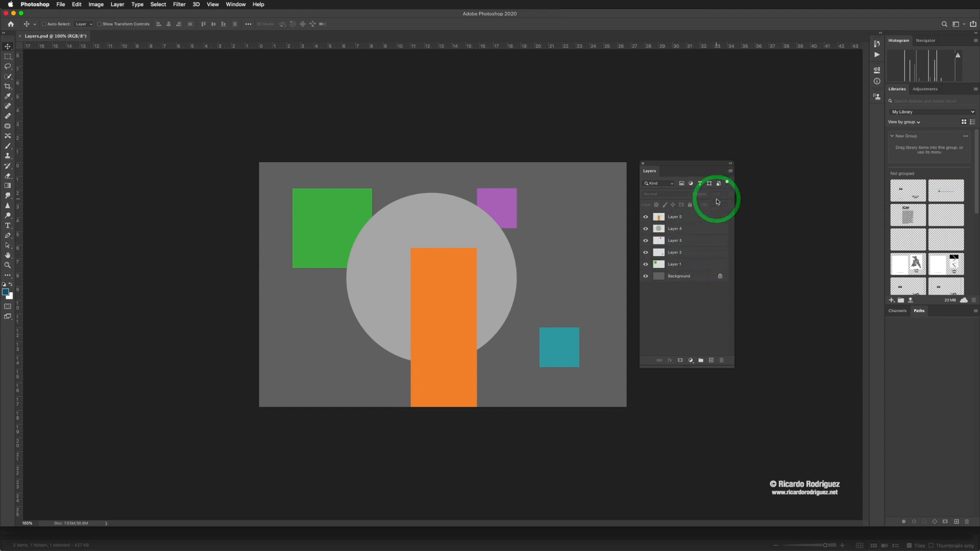
- Try flattening the image into a single layer, and undo the flattening
left_click(730, 172)
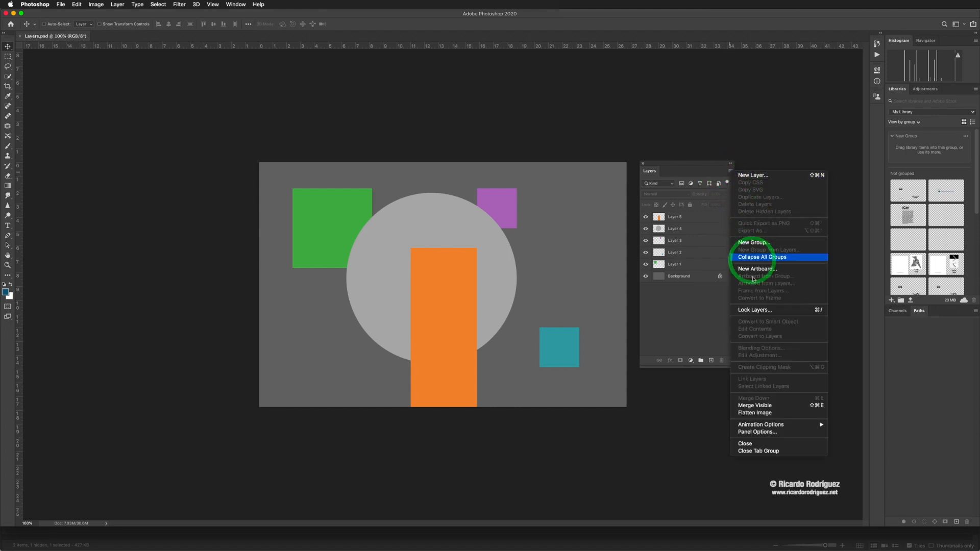
left_click(763, 415)
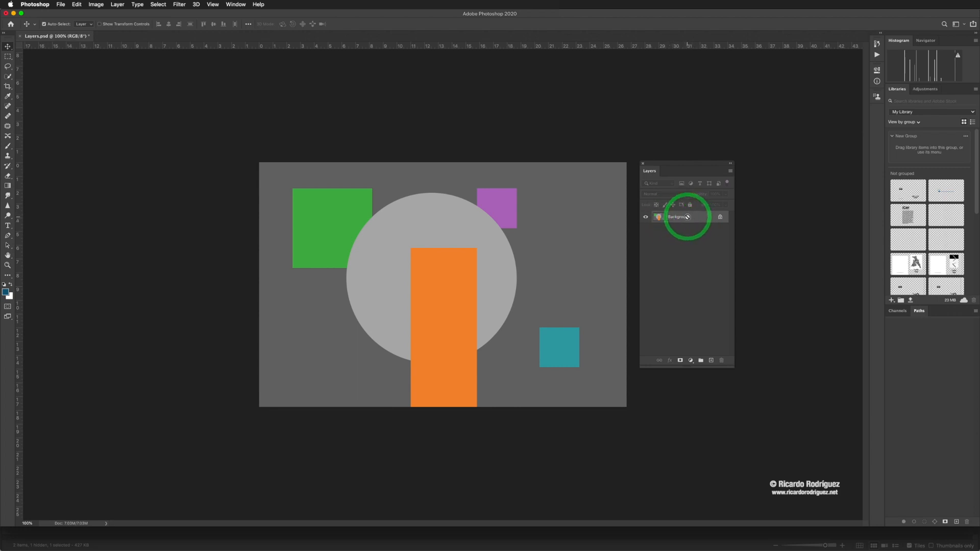
key("super+z")
left_click(730, 172)
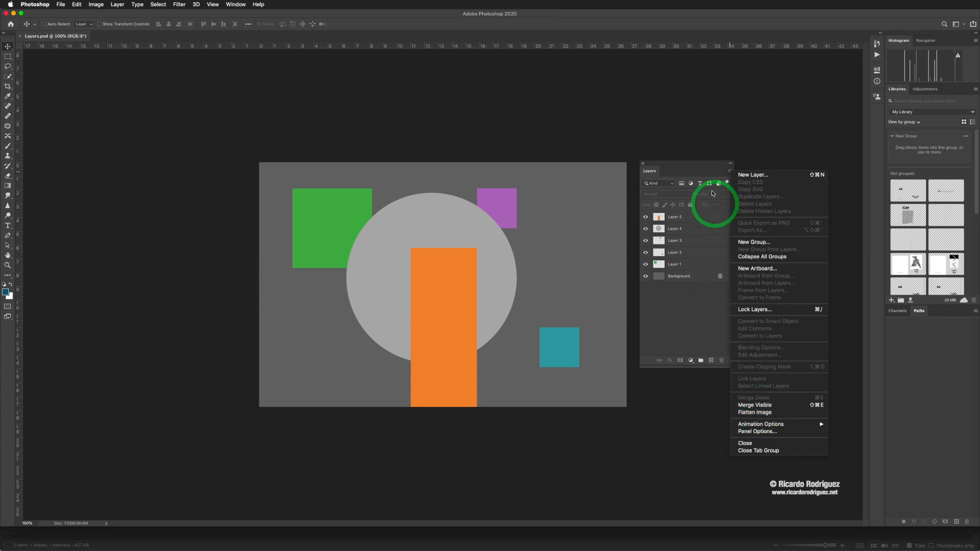
left_click(717, 176)
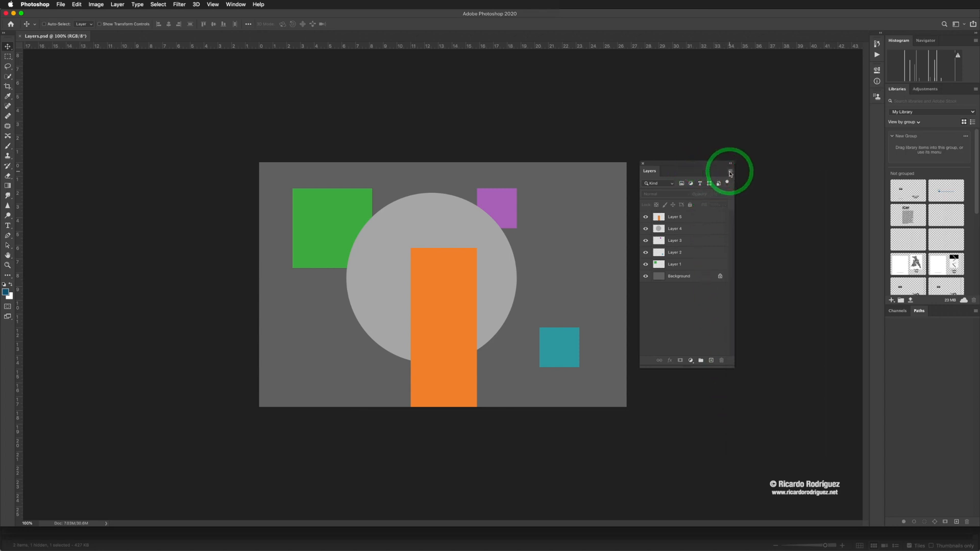
left_click(730, 174)
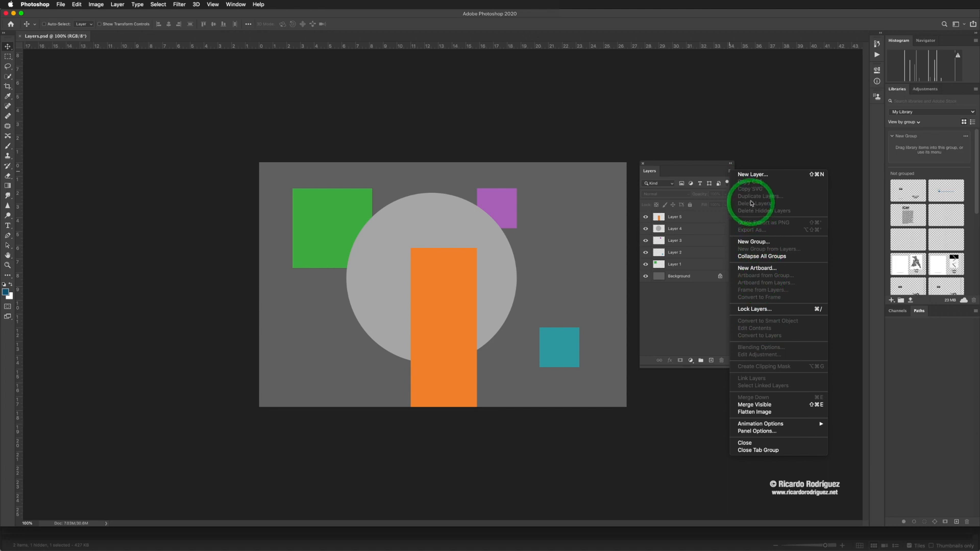
left_click(703, 176)
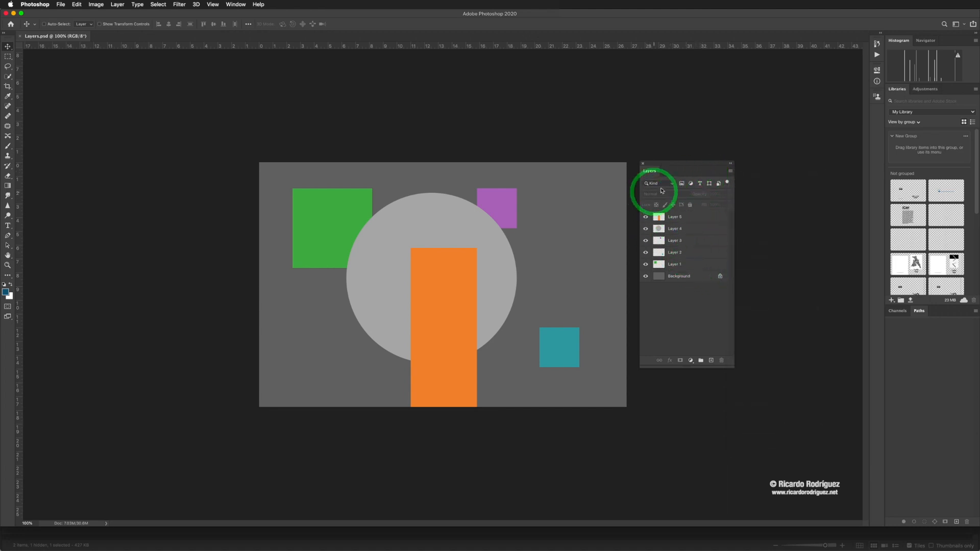
- Compare the availability of the blending mode, Opacity and Fill settings with Layer 5 selected and with no layer selected
left_click(684, 220)
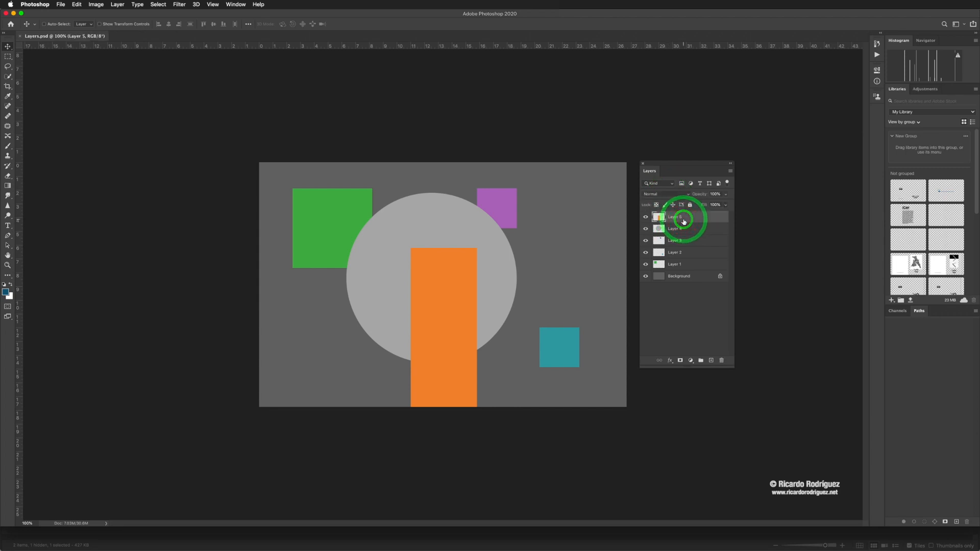
left_click(682, 328)
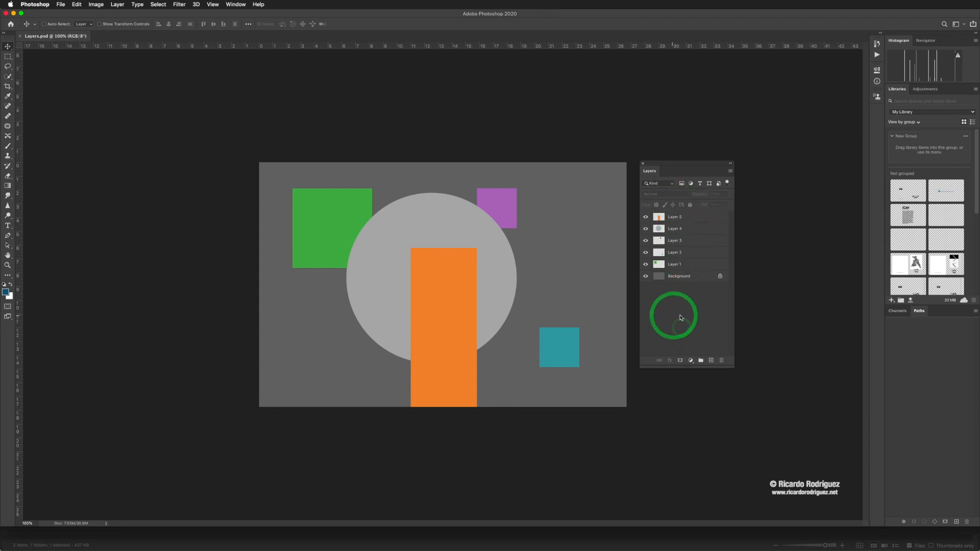
left_click(689, 196)
left_click(712, 195)
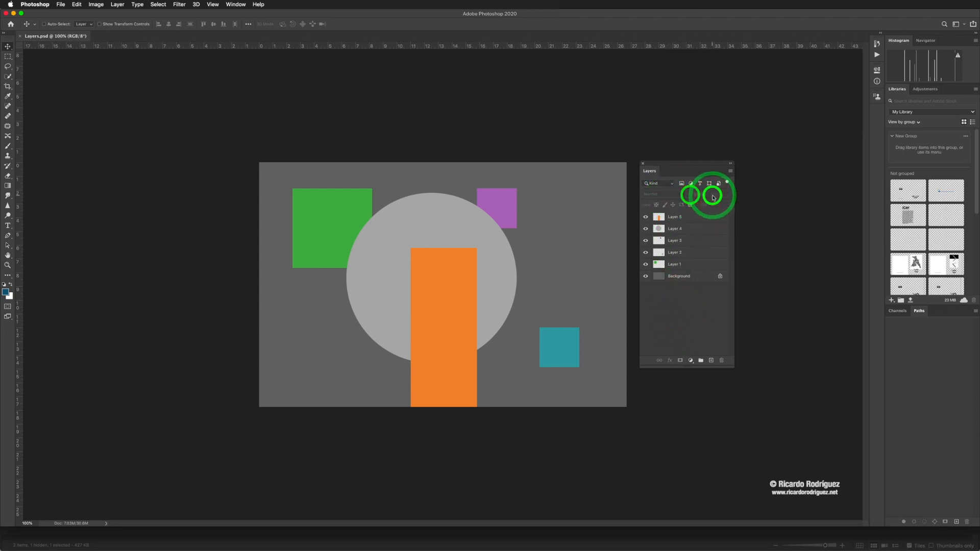
left_click(725, 200)
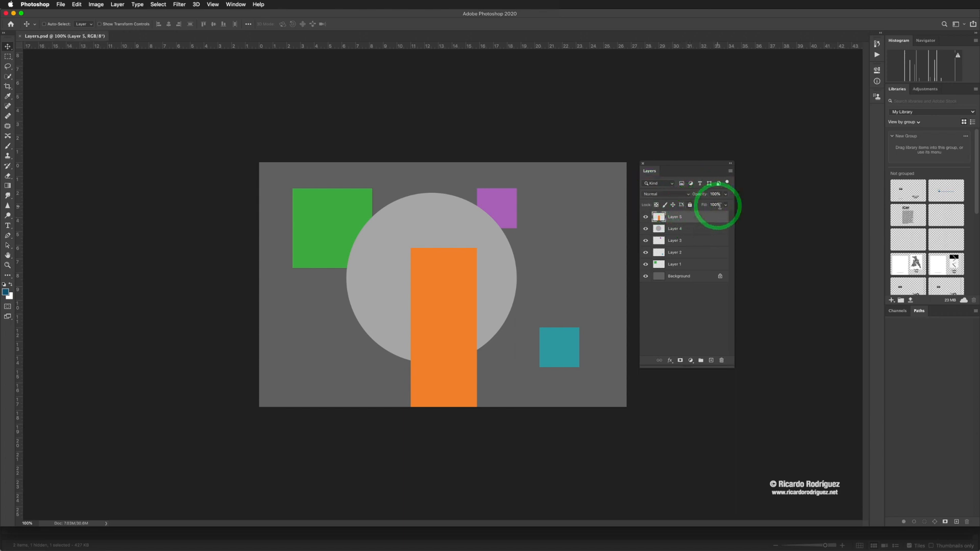
left_click(688, 309)
left_click(653, 194)
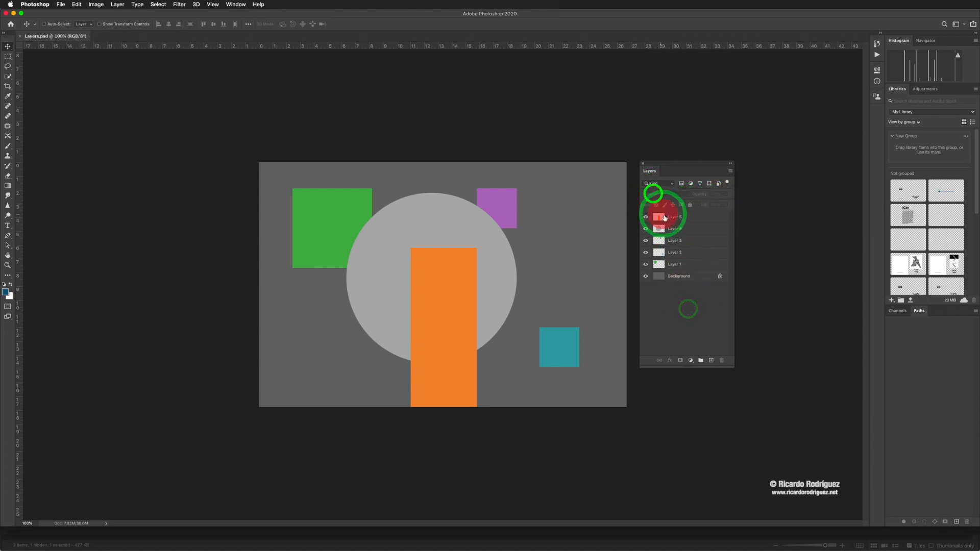
left_click(696, 194)
left_click(717, 195)
left_click(713, 205)
left_click(672, 196)
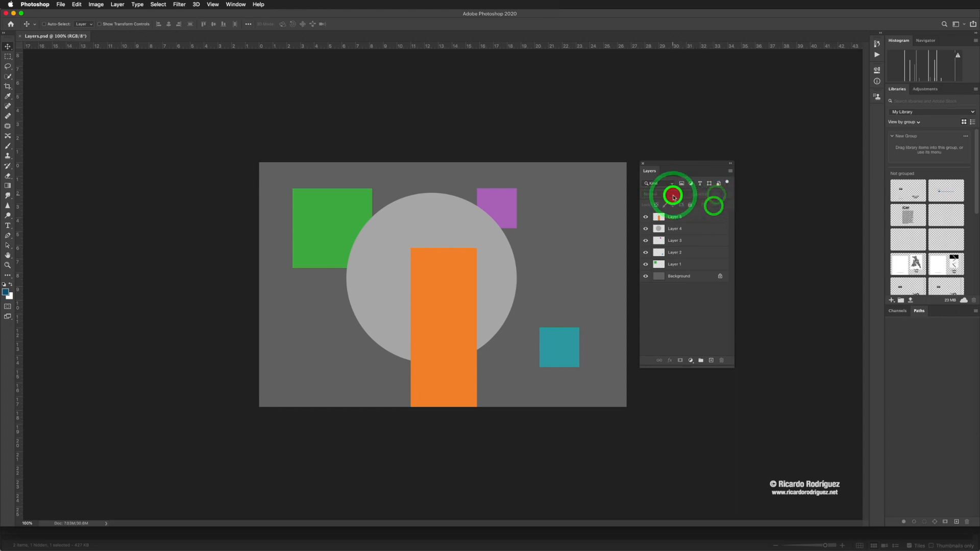
- Select the layers one after another from Layer 5 down to Layer 1 and back up to Layer 5
left_click(685, 218)
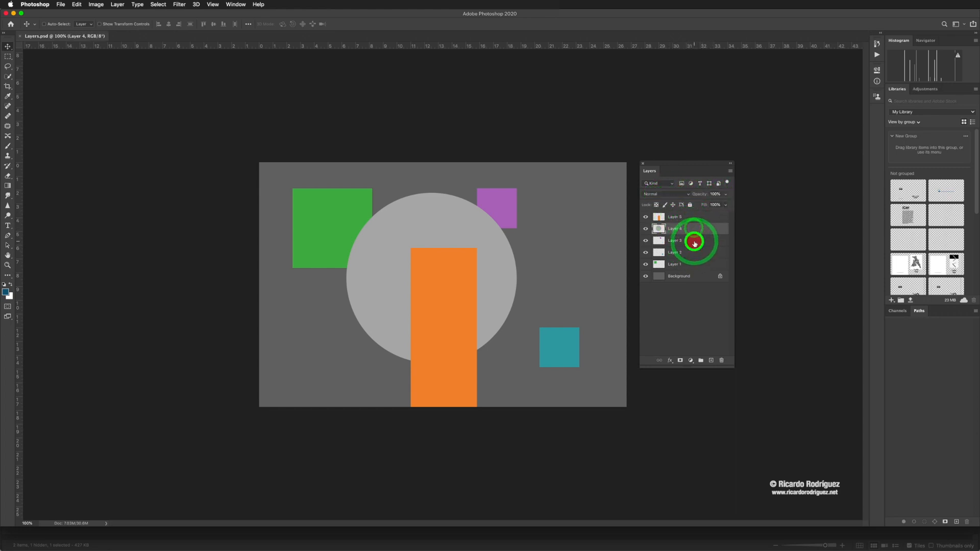
left_click(694, 253)
left_click(693, 267)
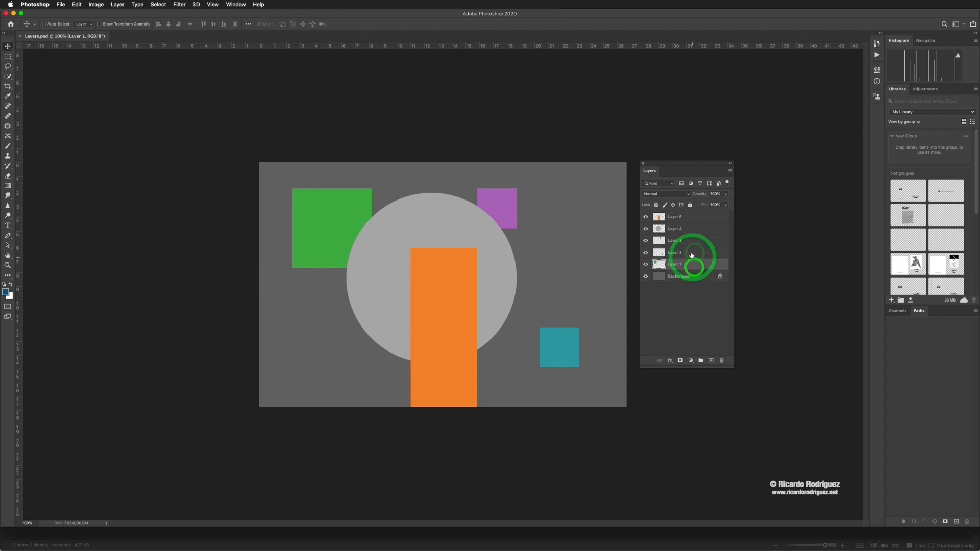
left_click(691, 254)
left_click(691, 245)
left_click(688, 216)
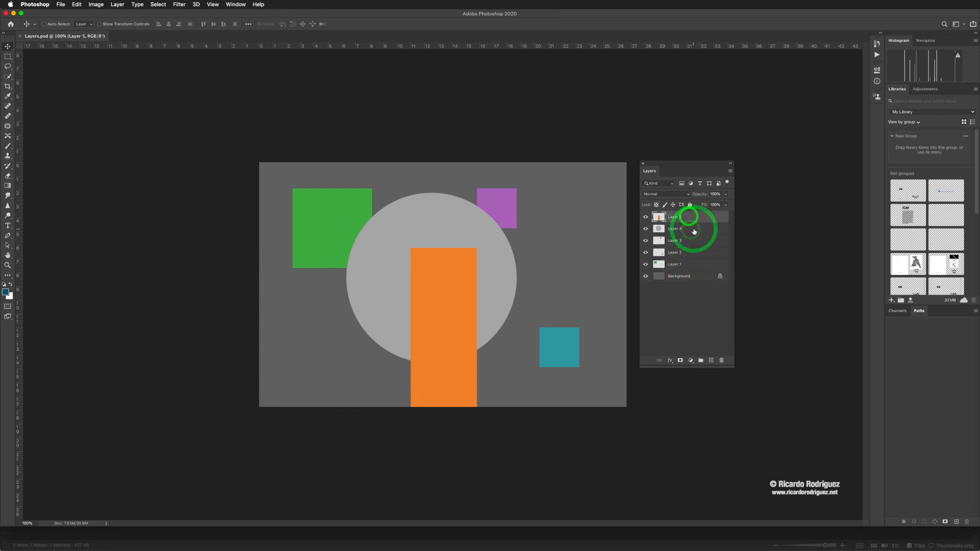
- Select Layer 4, Layer 3 and Layer 2 in turn, and review the blending modes for Layer 2, keeping Normal
left_click(692, 229)
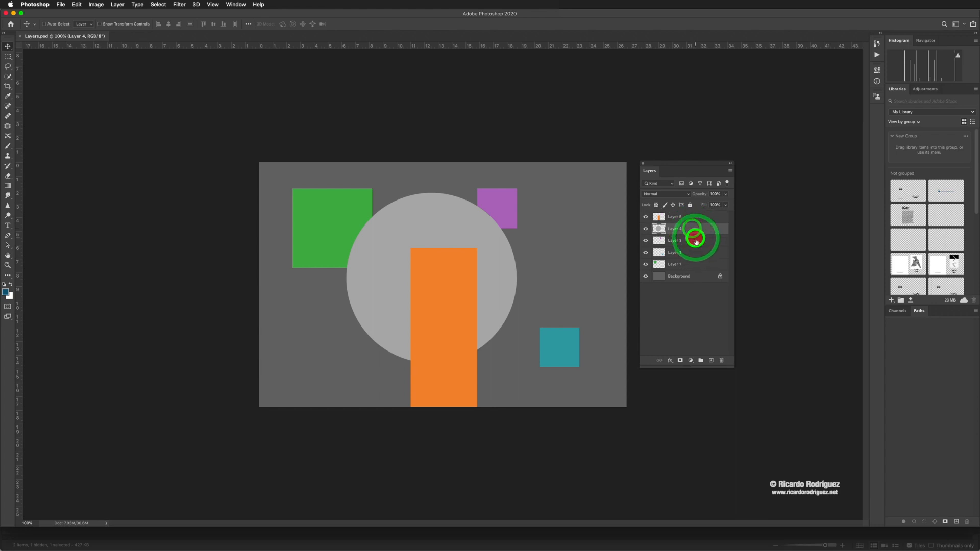
left_click(695, 239)
left_click(694, 254)
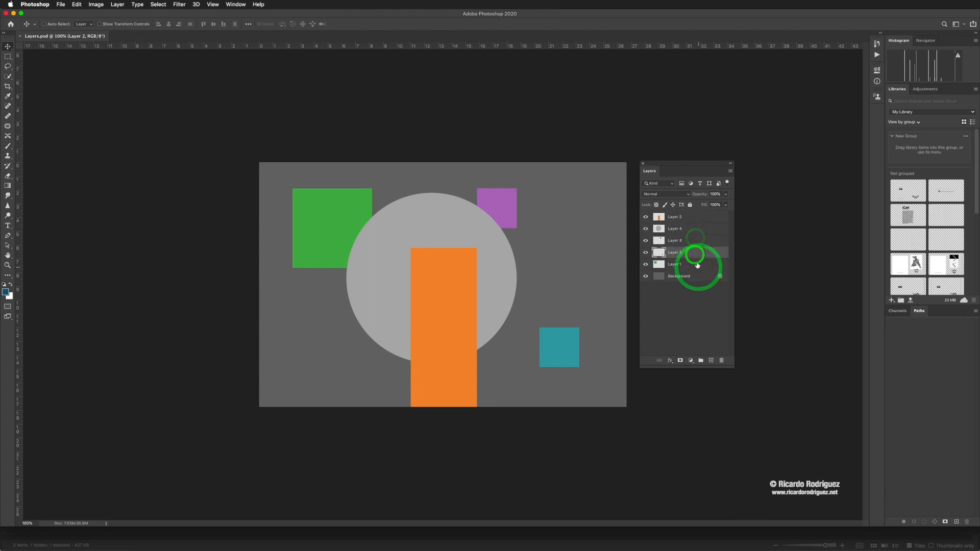
left_click(688, 196)
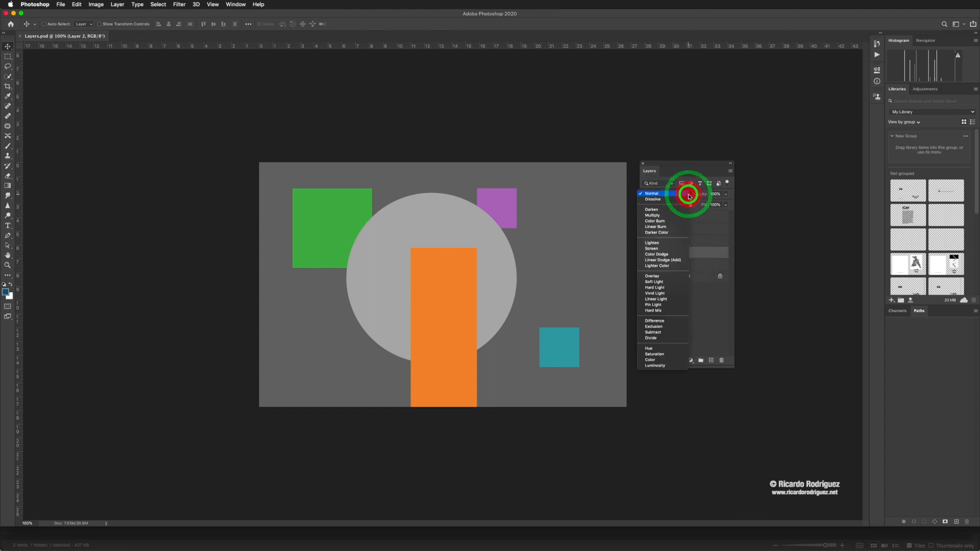
left_click(656, 195)
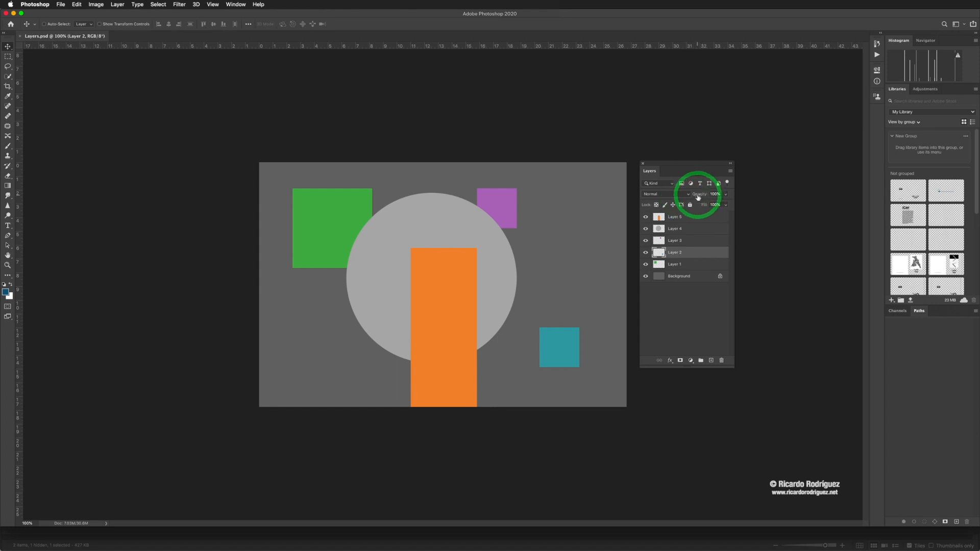
- Lower Layer 2's opacity to about 49% and move its teal square up to the open area beside the circle
left_click_drag(684, 196, 680, 197)
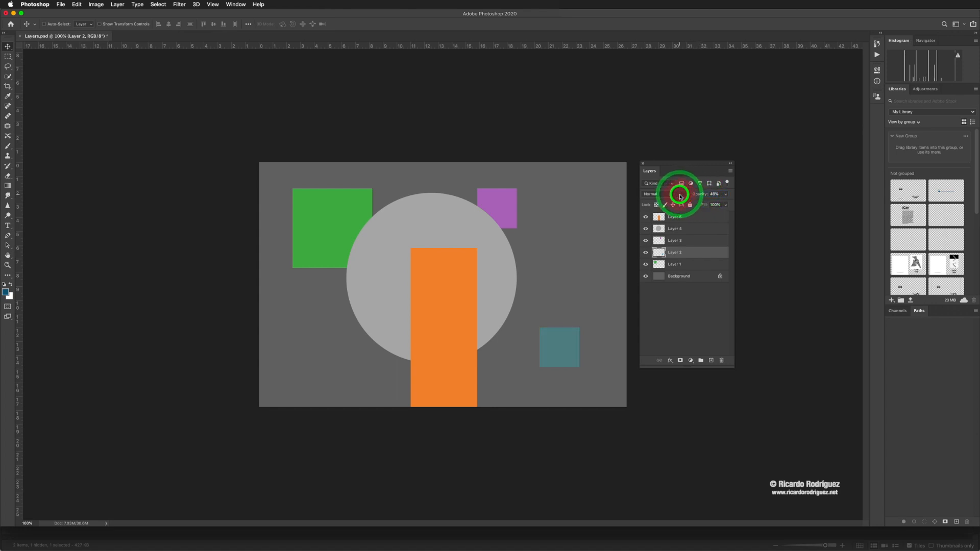
left_click_drag(554, 345, 530, 298)
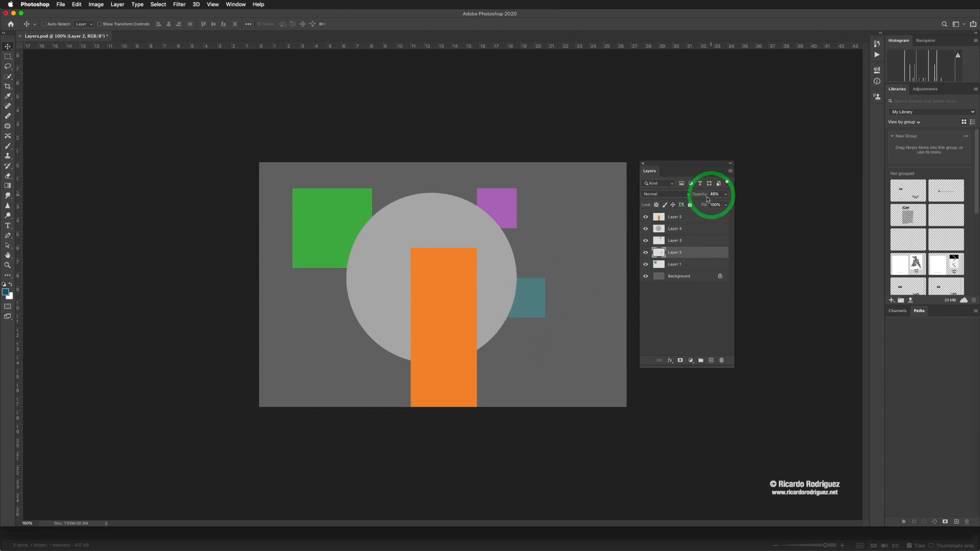
left_click_drag(529, 302, 571, 274)
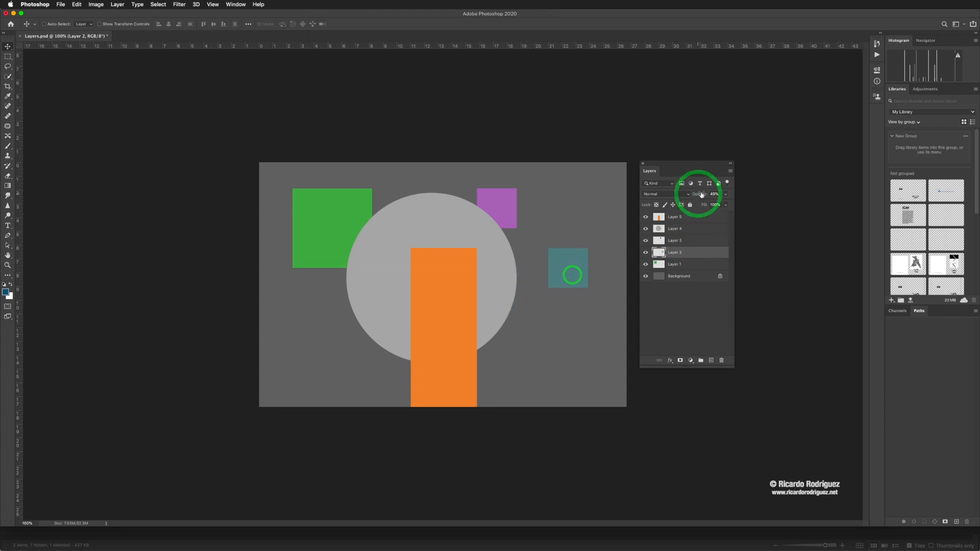
- Set Layer 2's opacity back to 100% and display its opacity slider
left_click_drag(709, 196, 737, 196)
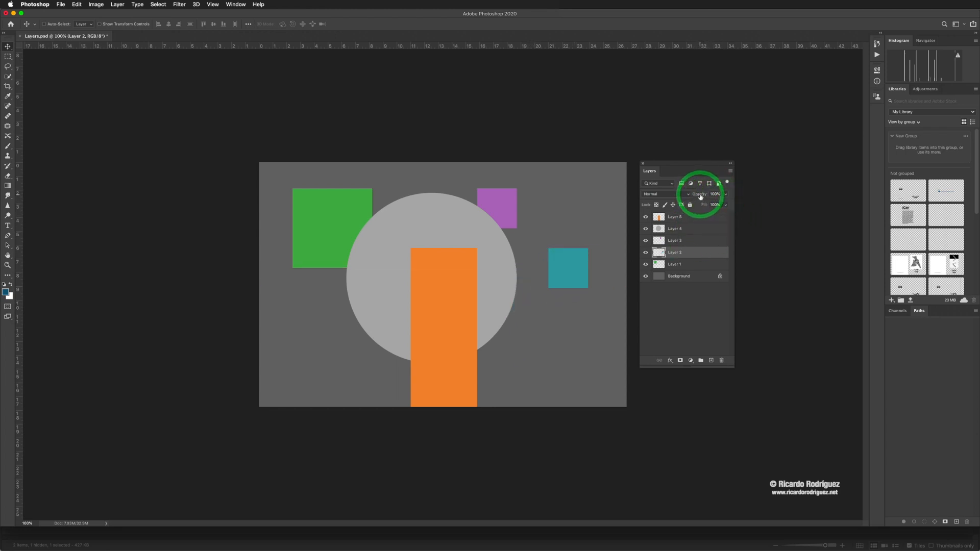
left_click_drag(700, 197, 743, 197)
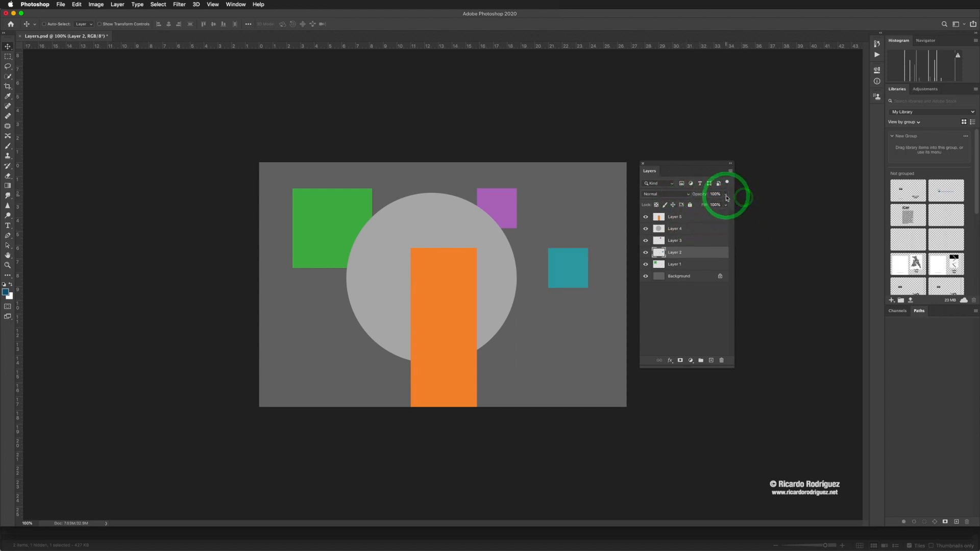
left_click(725, 194)
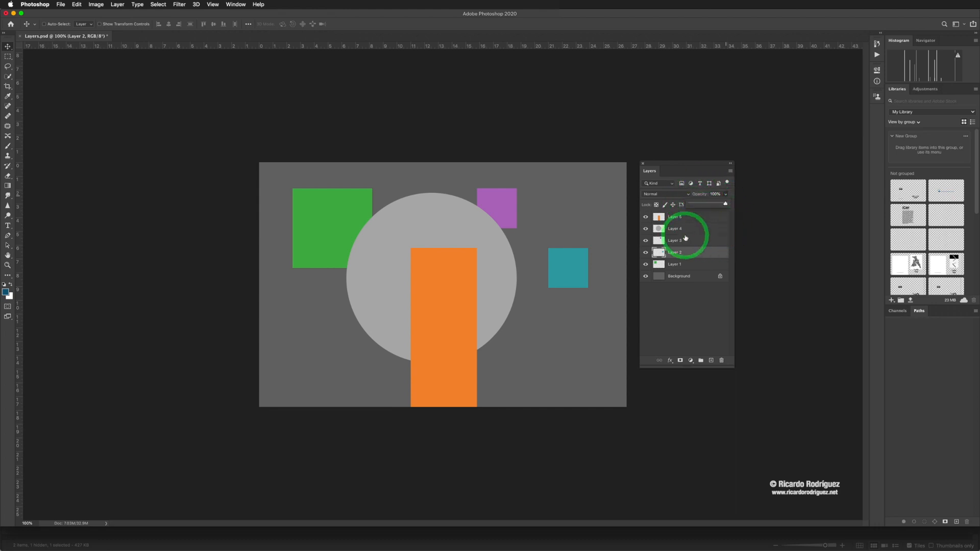
- Lock Layer 5's image pixels, shift its orange rectangle slightly, and try to paint on the layer with the Brush tool
left_click(660, 218)
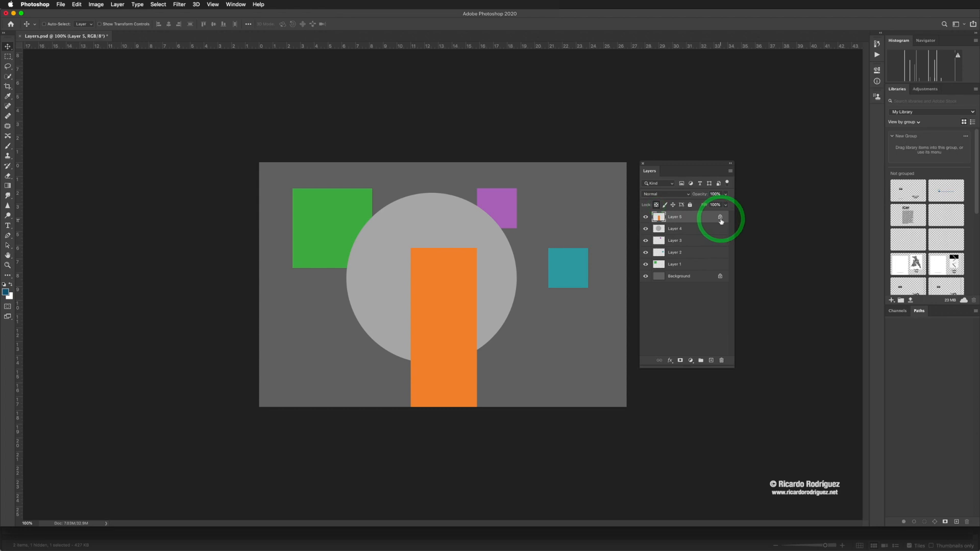
left_click_drag(570, 276, 567, 277)
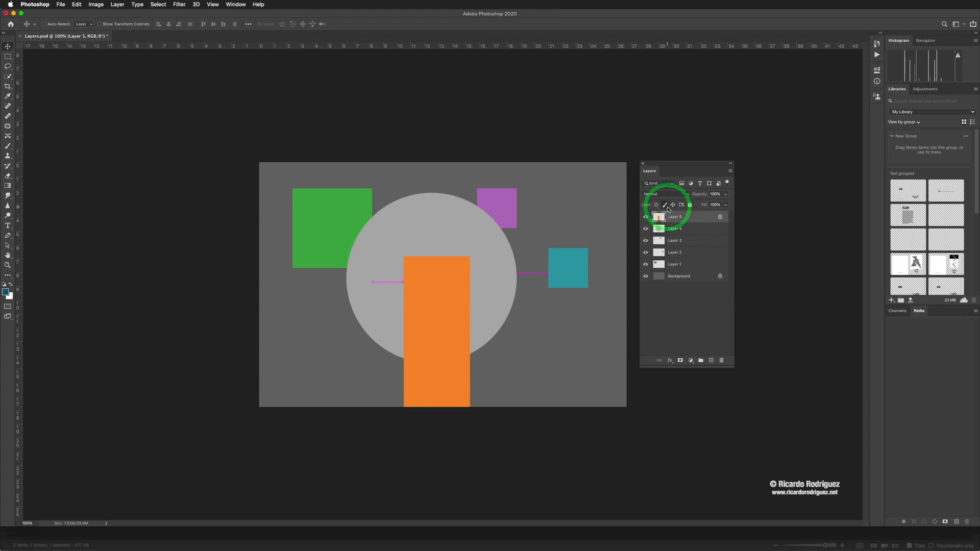
left_click(7, 146)
left_click(440, 298)
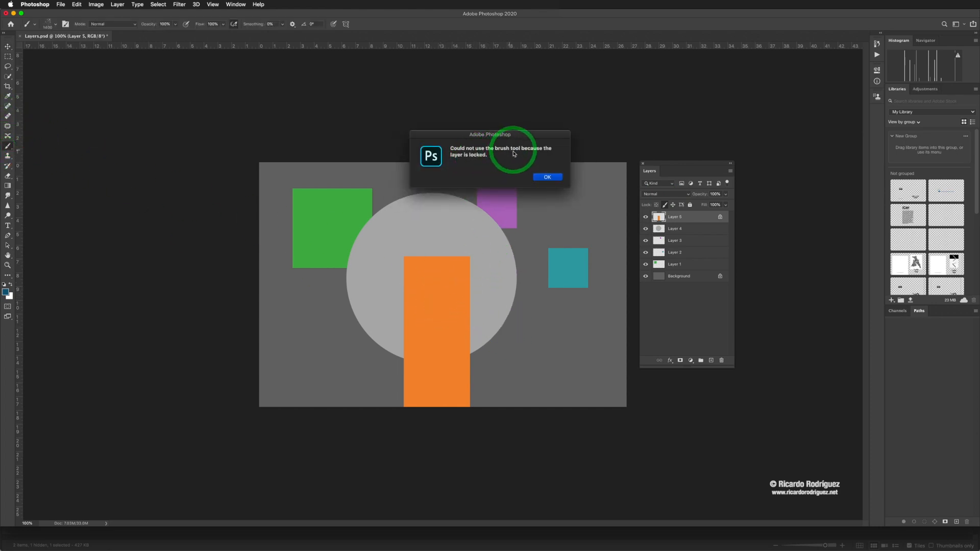
left_click(548, 177)
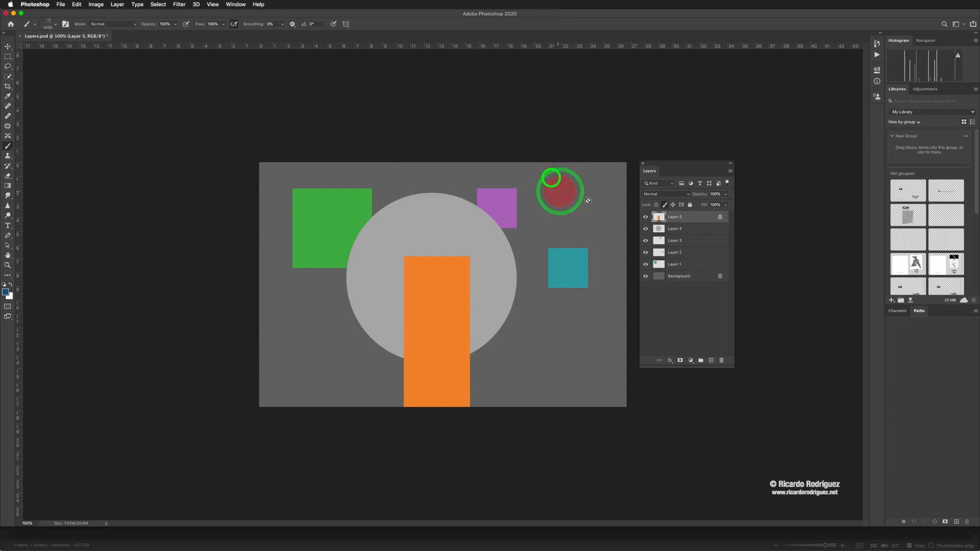
- Turn off Layer 5's image pixel lock and move the orange rectangle up and to the left over the circle
left_click(664, 205)
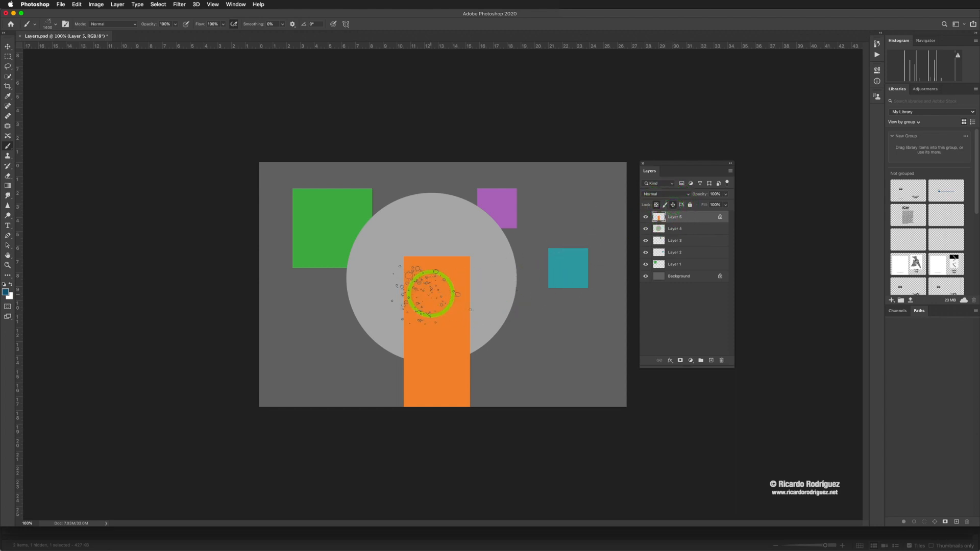
left_click(672, 205)
key("v")
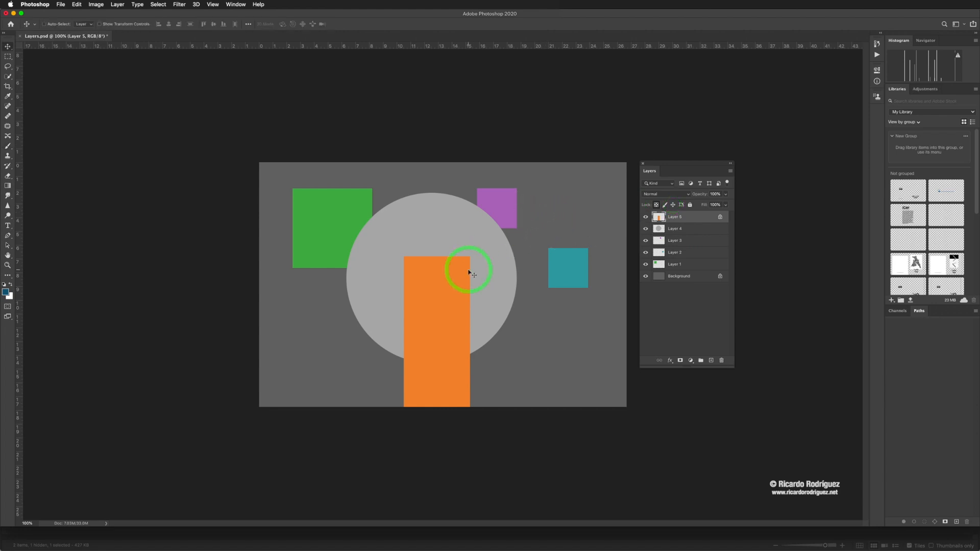
left_click_drag(447, 302, 428, 270)
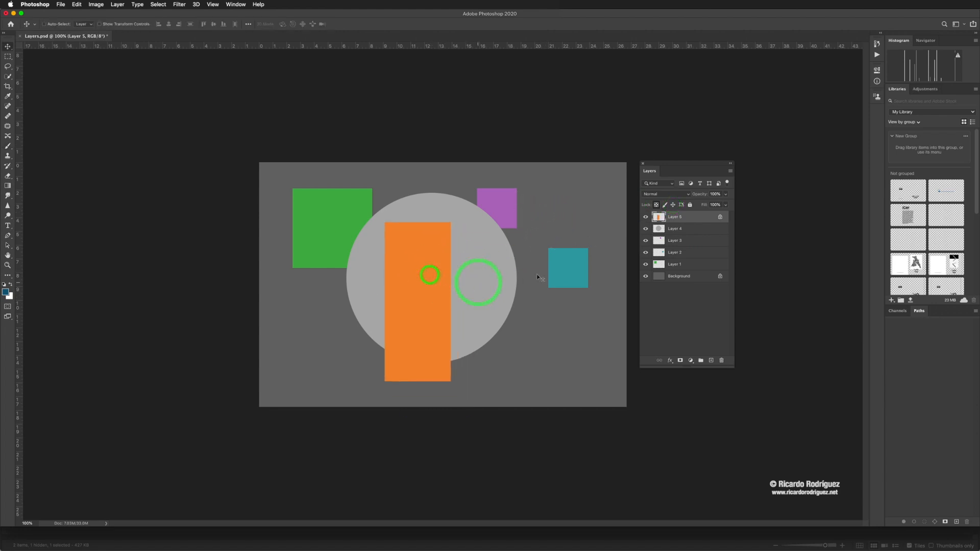
- Lock Layer 5's position, try to move the orange rectangle, and remove the layer's locks
left_click(674, 205)
left_click(426, 274)
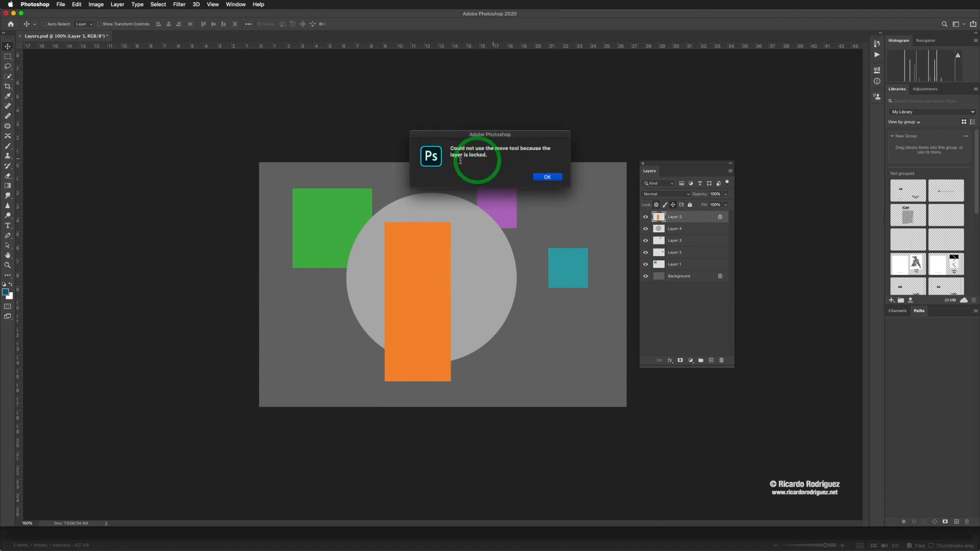
left_click(550, 177)
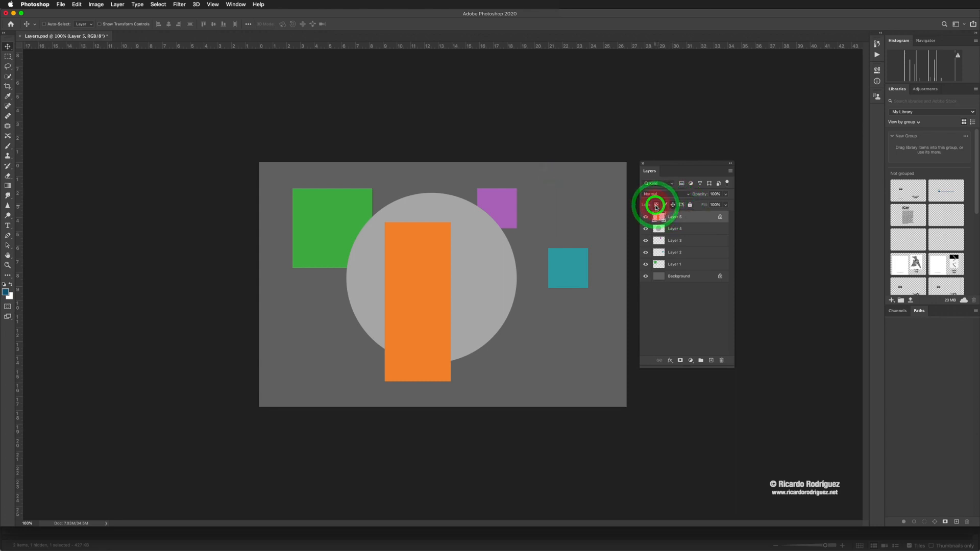
left_click(656, 205)
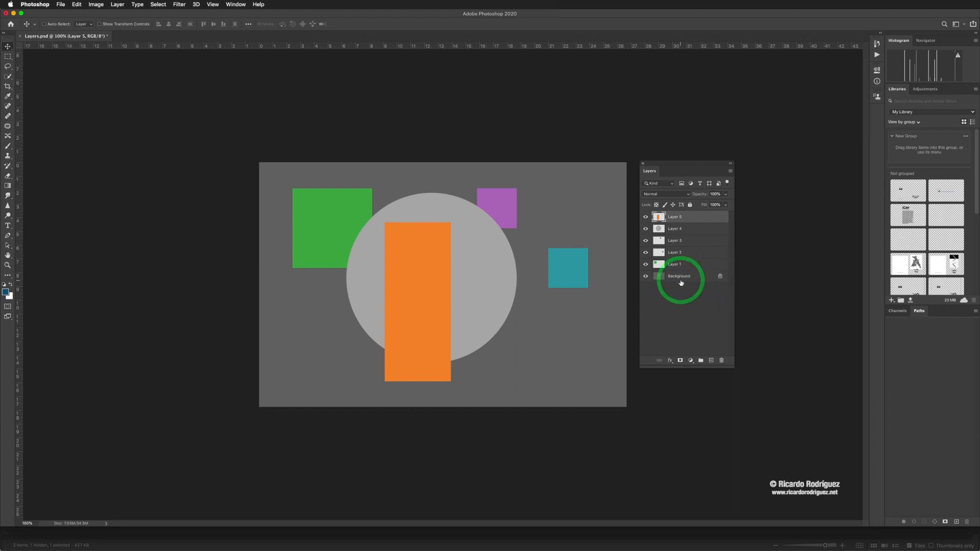
- Review the list of layer styles available for Layer 5, from Blending Options to Drop Shadow, without applying one
left_click(692, 218)
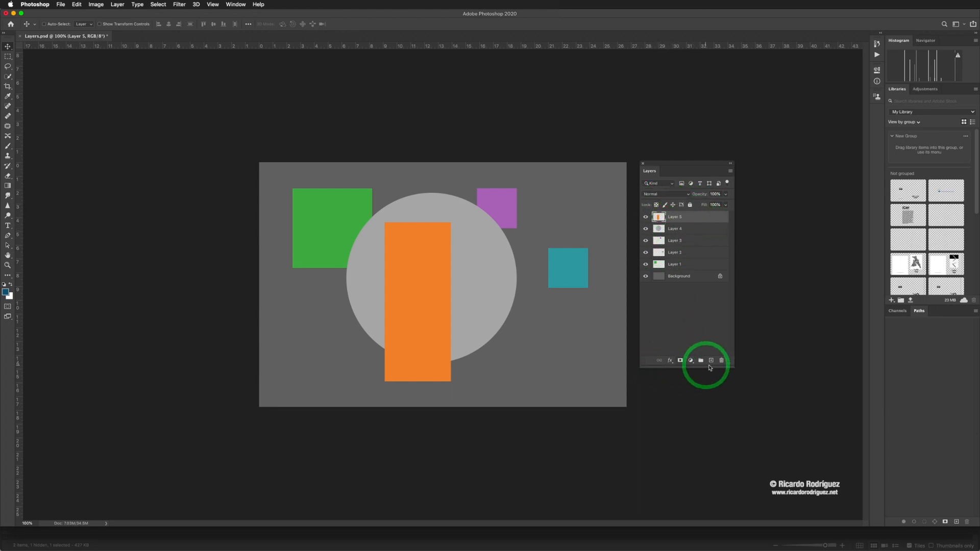
left_click(670, 361)
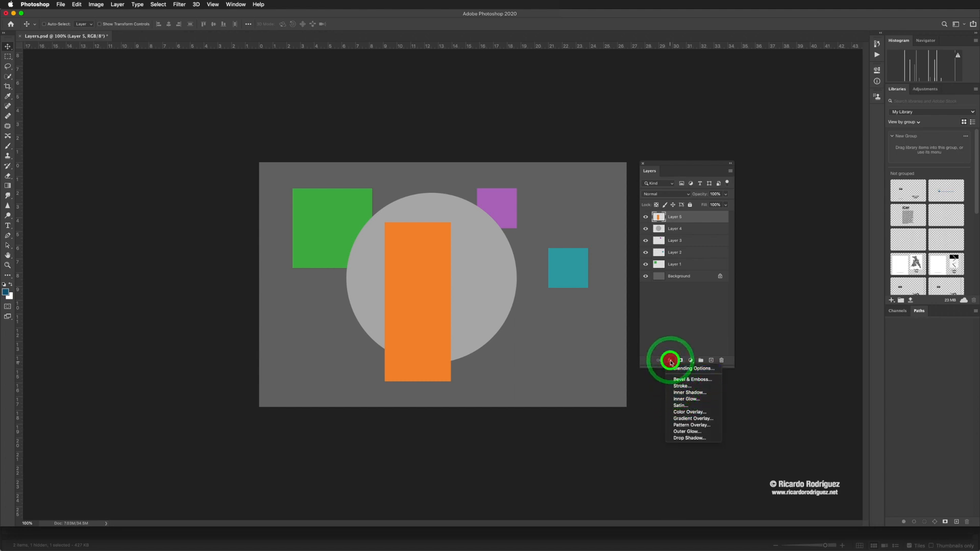
left_click(669, 361)
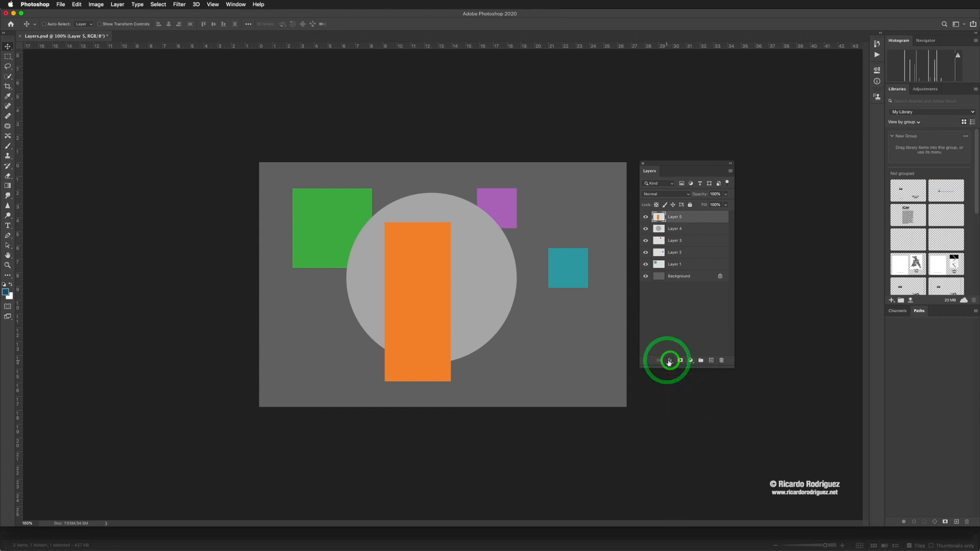
- Create a new layer group and move Layer 5 and Layer 4 into it, with Layer 4 on top
left_click(700, 361)
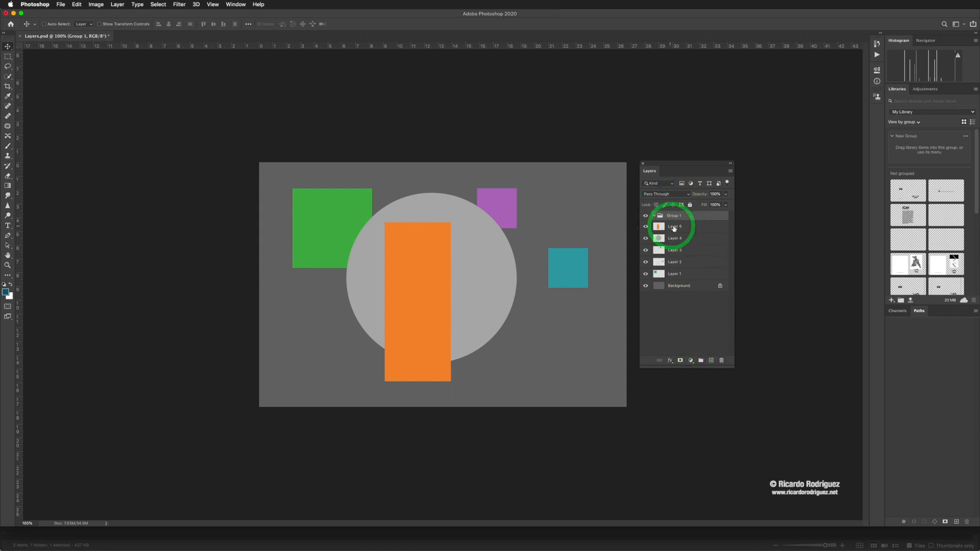
mouse_move(671, 226)
left_mouse_down()
mouse_move(674, 215)
mouse_move(660, 231)
mouse_move(663, 221)
left_mouse_up()
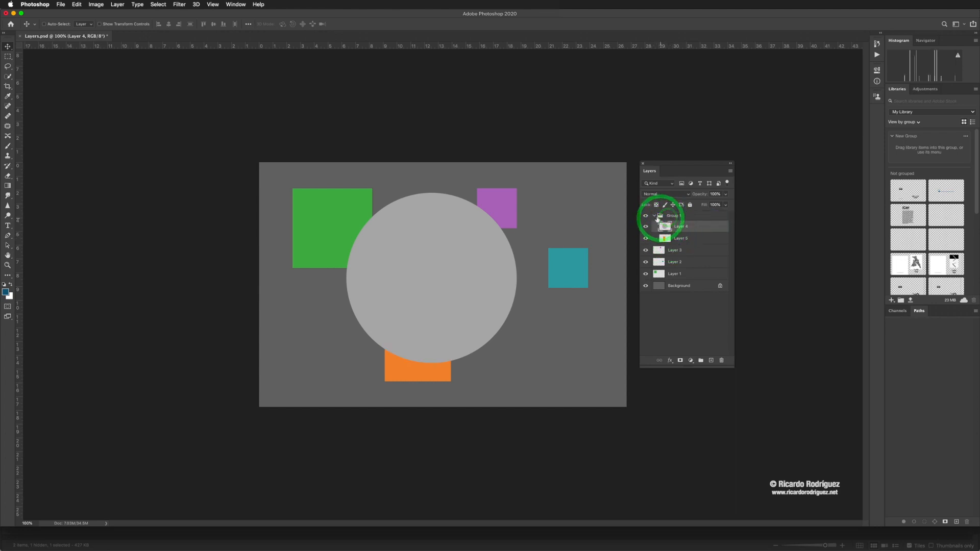
- Collapse and expand the new group, and toggle its visibility off and back on
left_click(654, 216)
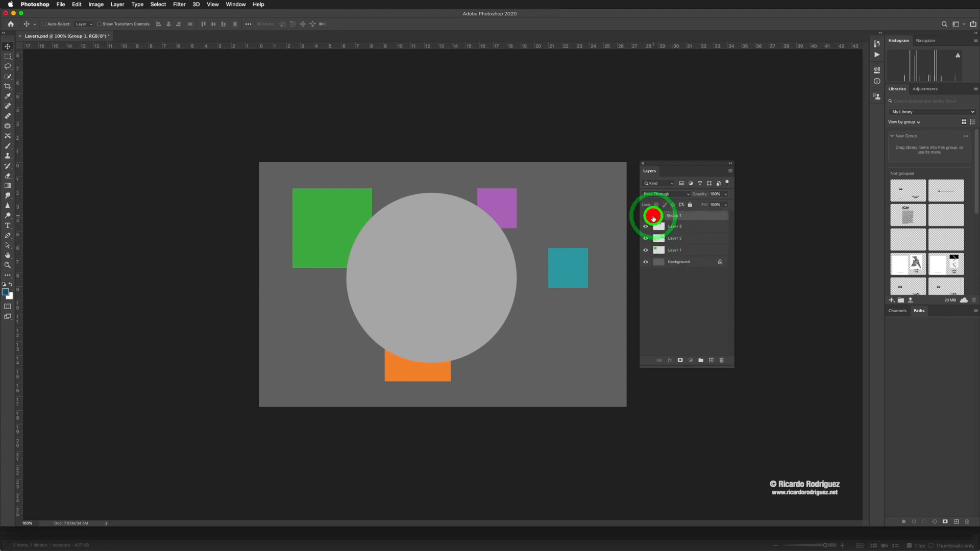
left_click(654, 217)
left_click(646, 216)
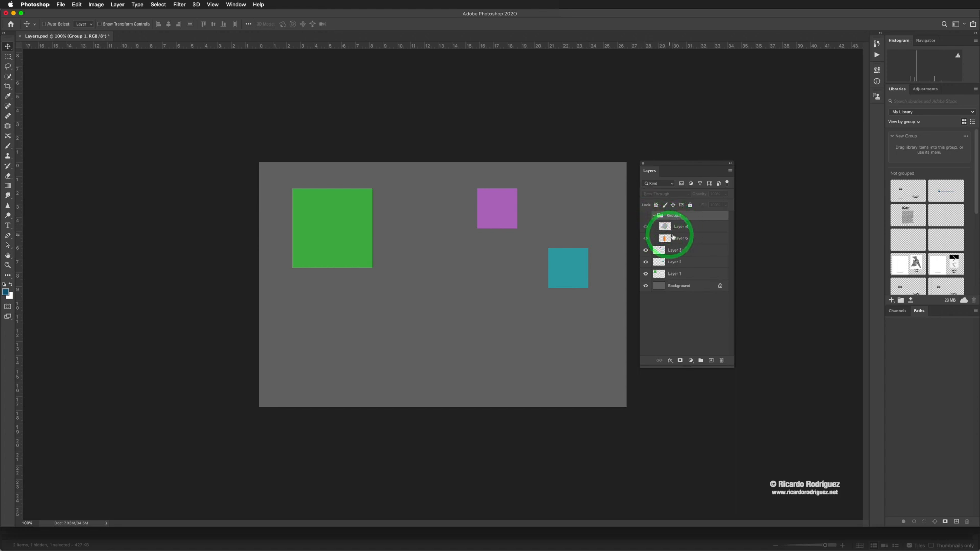
left_click(645, 217)
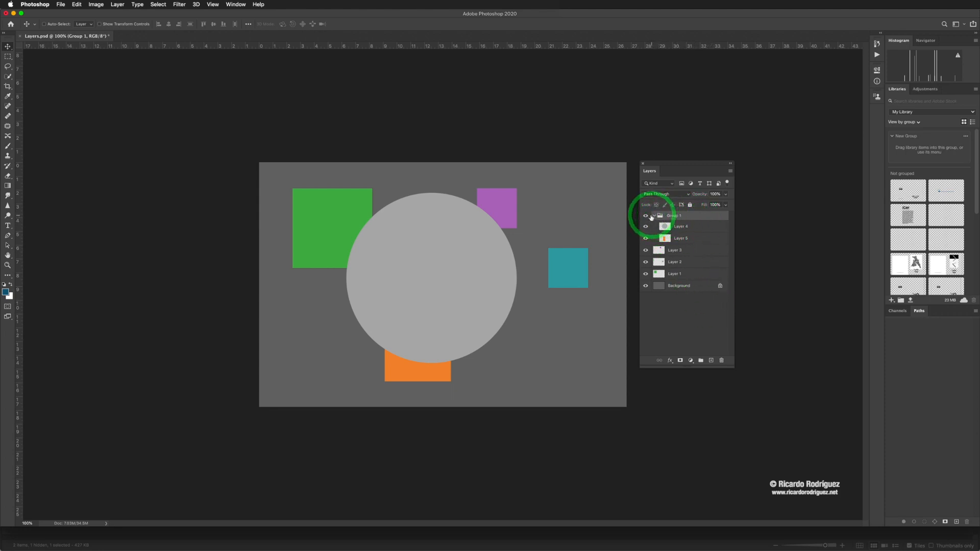
- Add an empty layer inside the group, and revert the document to its original Layers.psd snapshot in the history
left_click(711, 361)
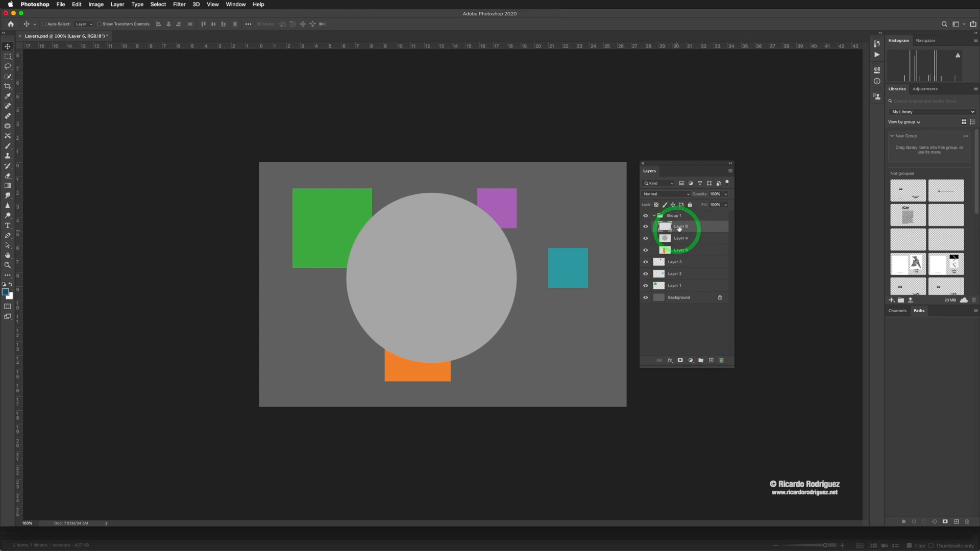
left_click(875, 44)
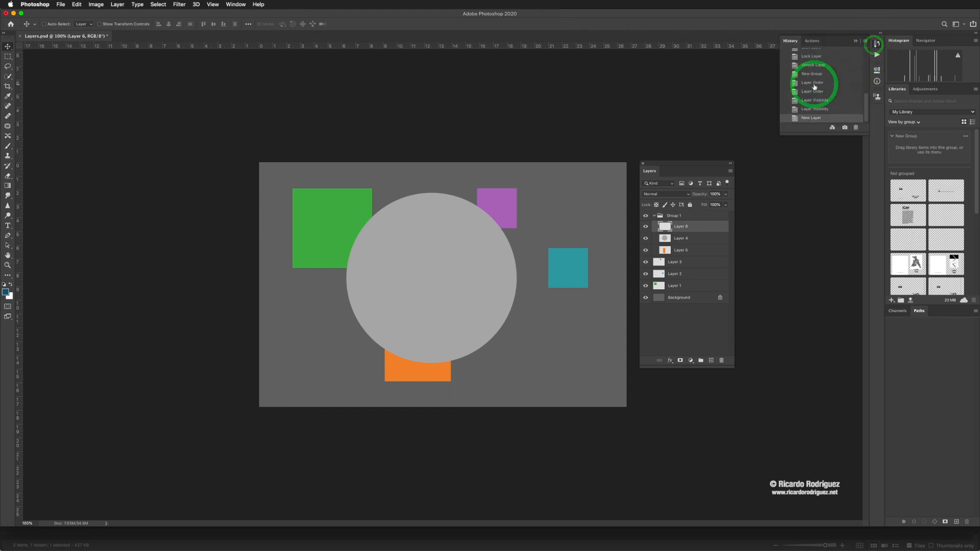
scroll(814, 86, "up", 10)
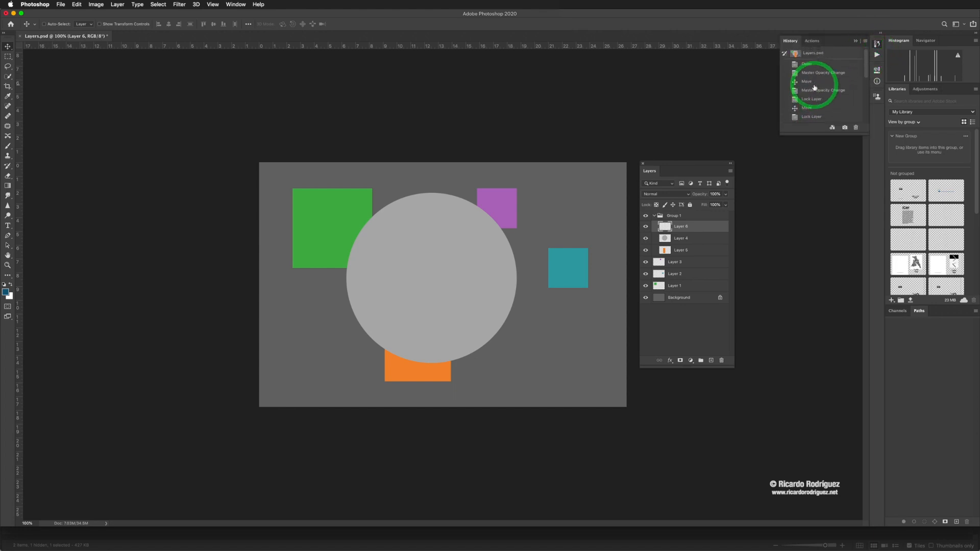
left_click(812, 54)
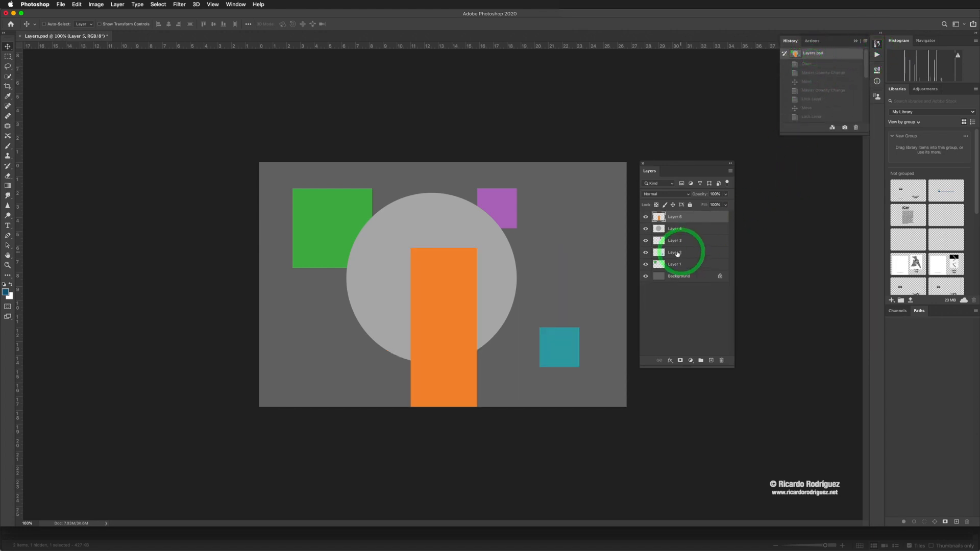
- Add a new empty layer above Layer 5 and delete it
left_click(711, 361)
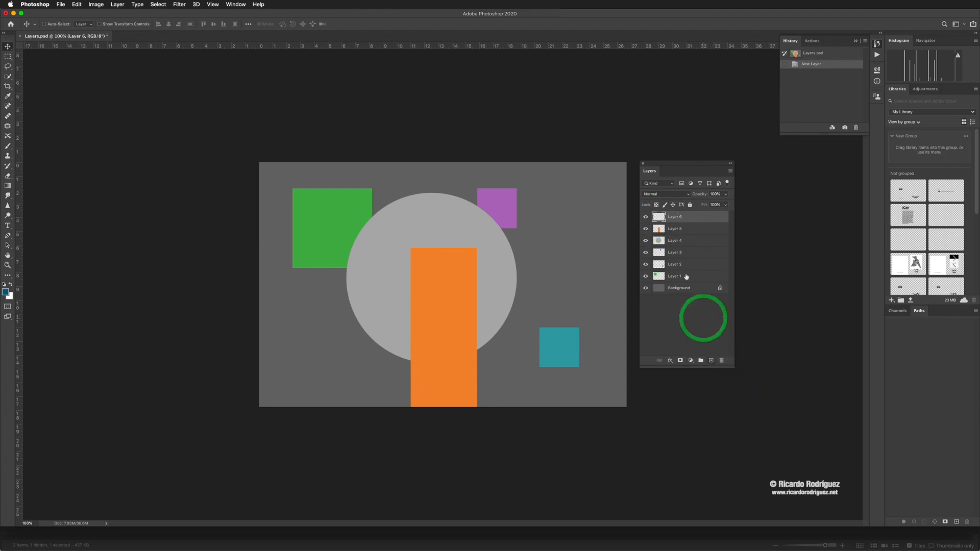
left_click(721, 361)
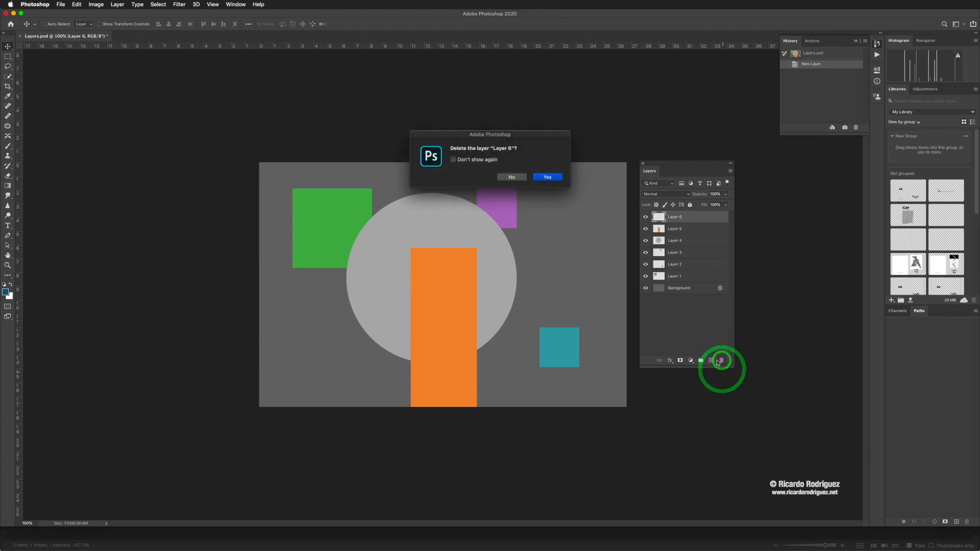
left_click(544, 177)
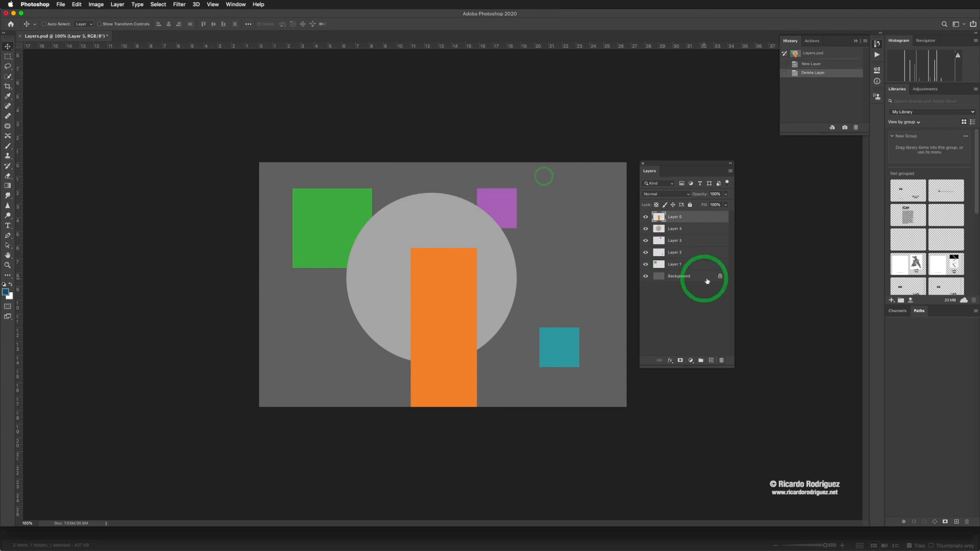
- Add an empty layer at the top of the stack and delete it, twice in a row
left_click(710, 360)
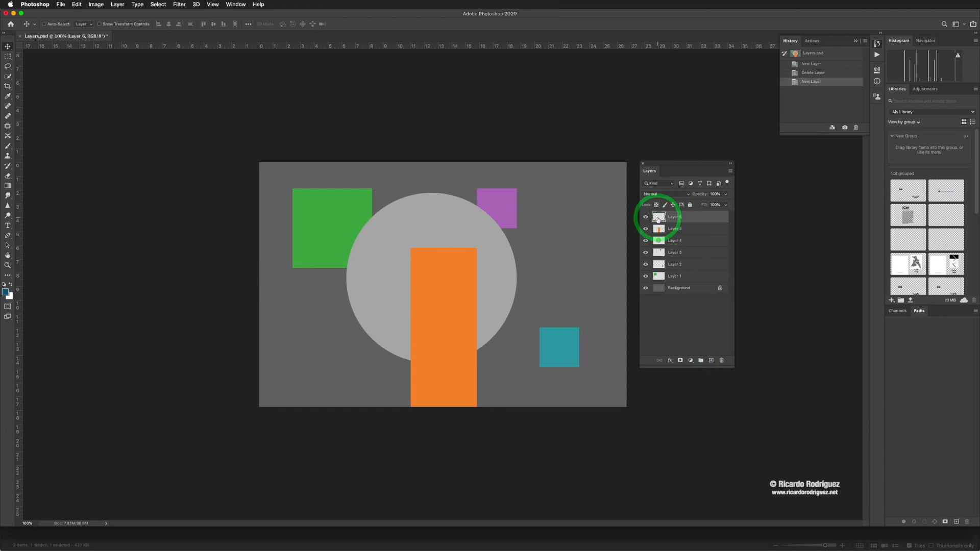
left_click_drag(679, 220, 721, 360)
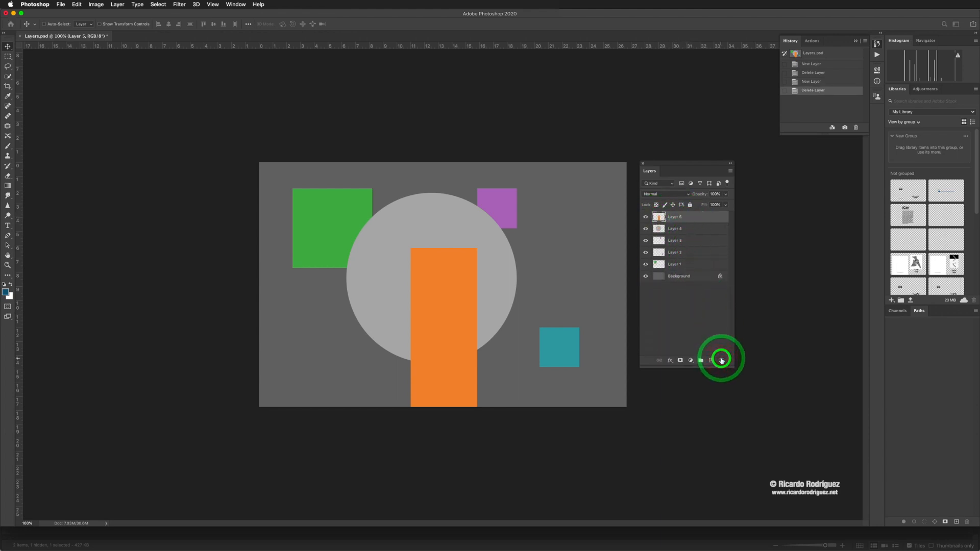
left_click(710, 360)
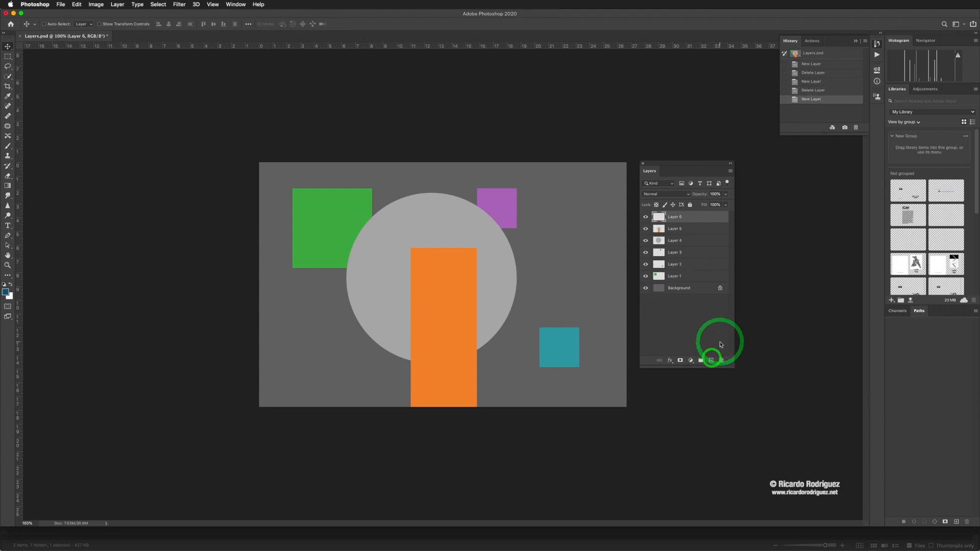
key("Delete")
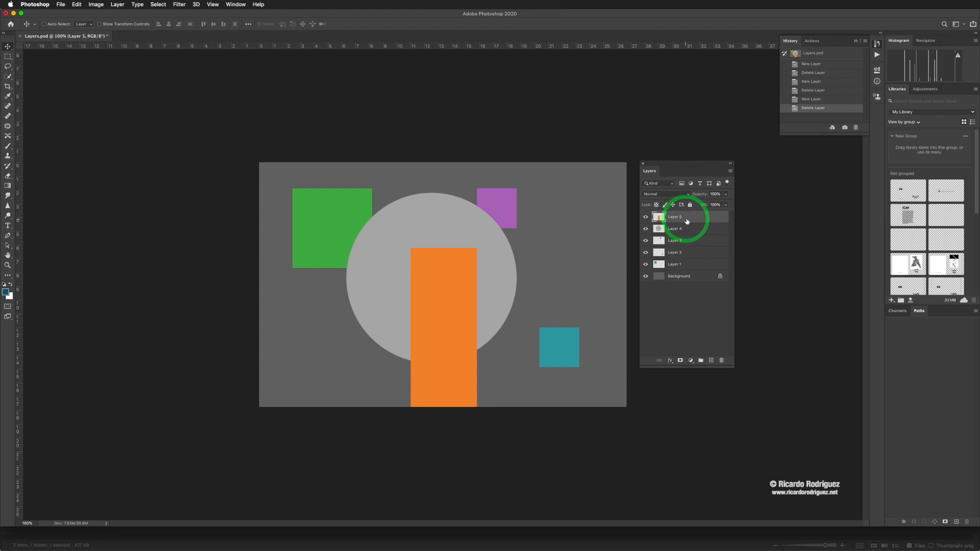
- Move Layer 5 below Layer 4 and bring it forward, then move it below Layer 3 and bring it forward to the top
left_click_drag(688, 219, 685, 235)
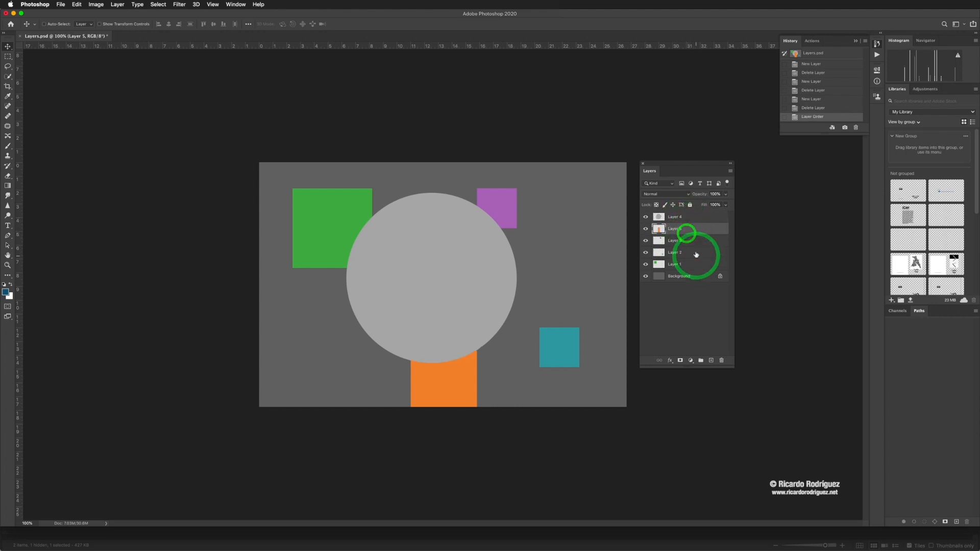
key("super+bracketright")
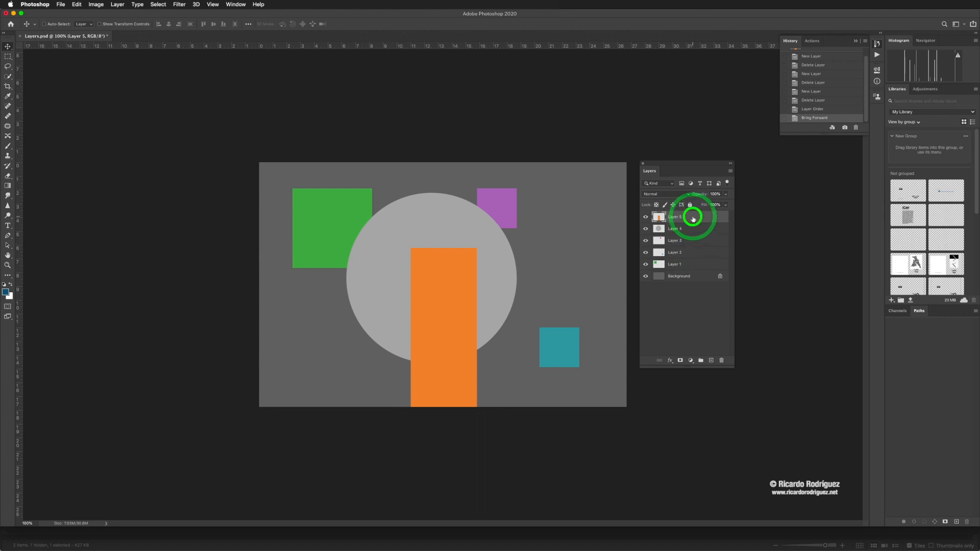
left_click_drag(691, 213, 691, 250)
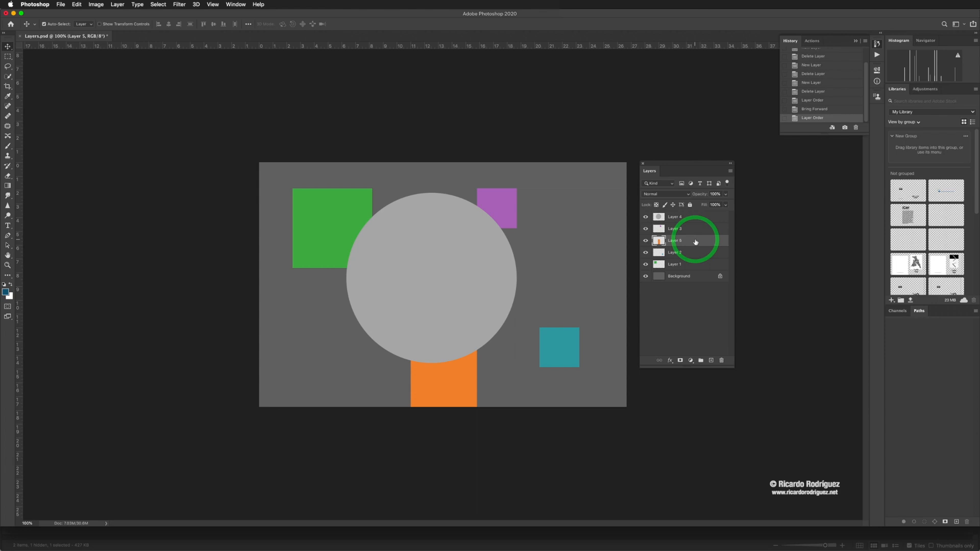
key("super+bracketright")
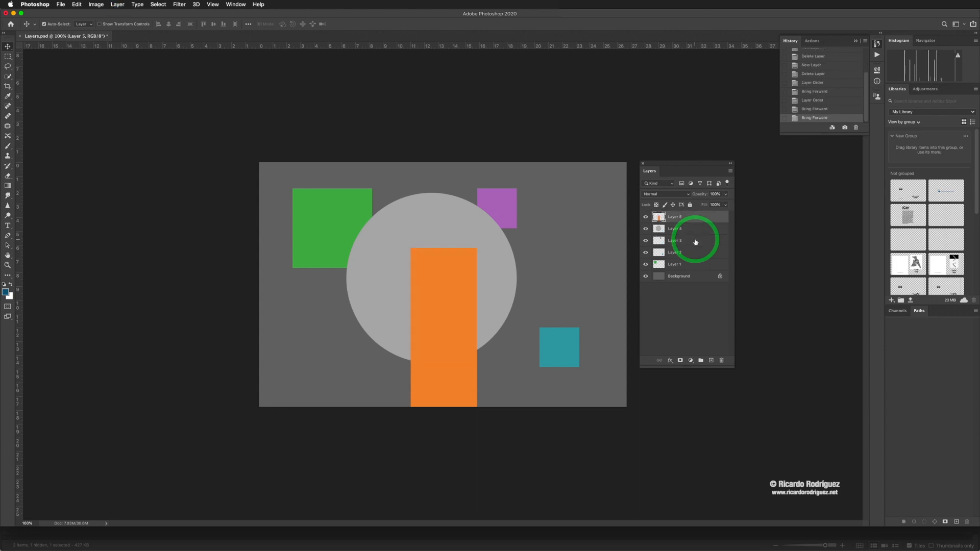
- Send Layer 5 backward three positions and bring it forward to the top, twice, then reorder it beneath Layer 4
key("super+bracketleft")
key("super+bracketleft")
key("super+bracketleft")
key("super+bracketleft")
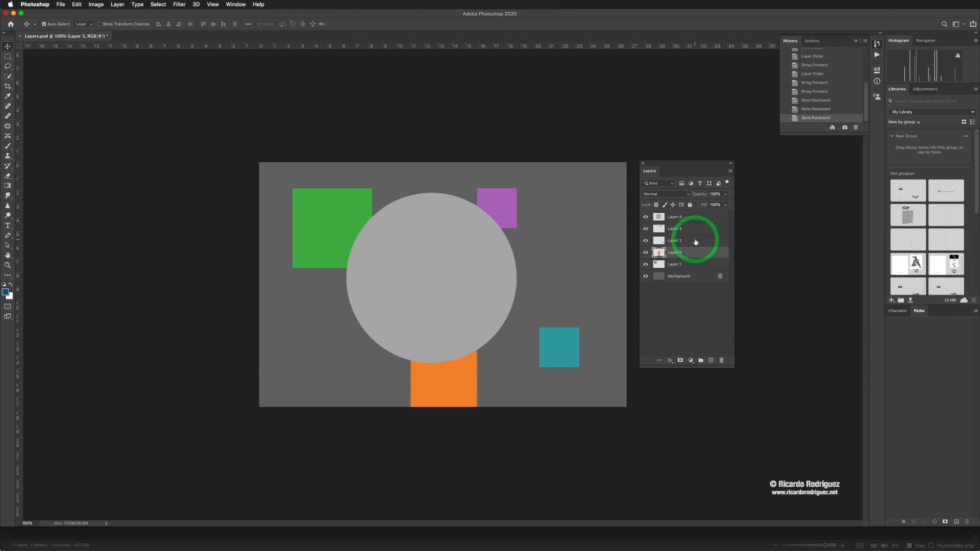
key("super+bracketright")
key("super+bracketright")
key("super+bracketright")
key("super+bracketright")
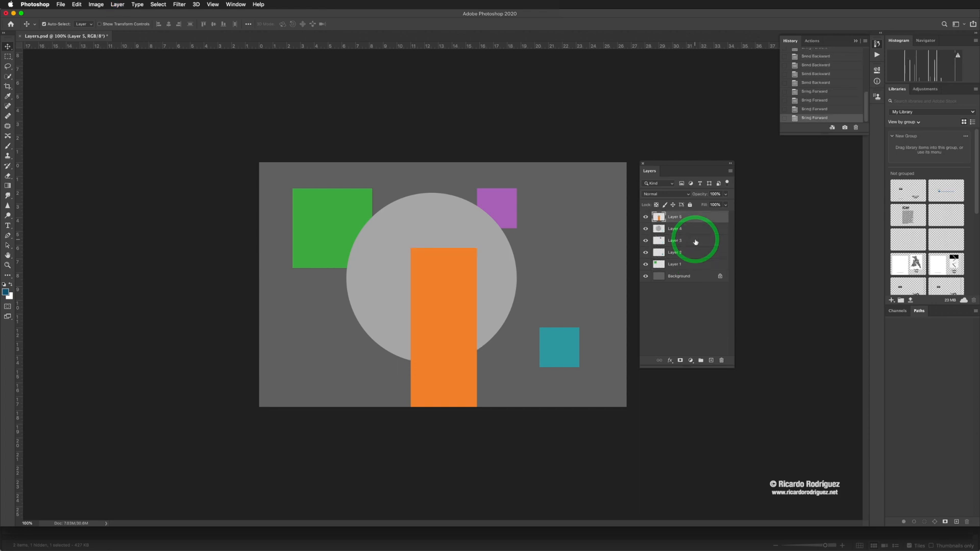
key("super+bracketleft")
key("super+bracketleft")
key("super+bracketleft")
key("super+bracketright")
key("super+bracketright")
key("super+bracketright")
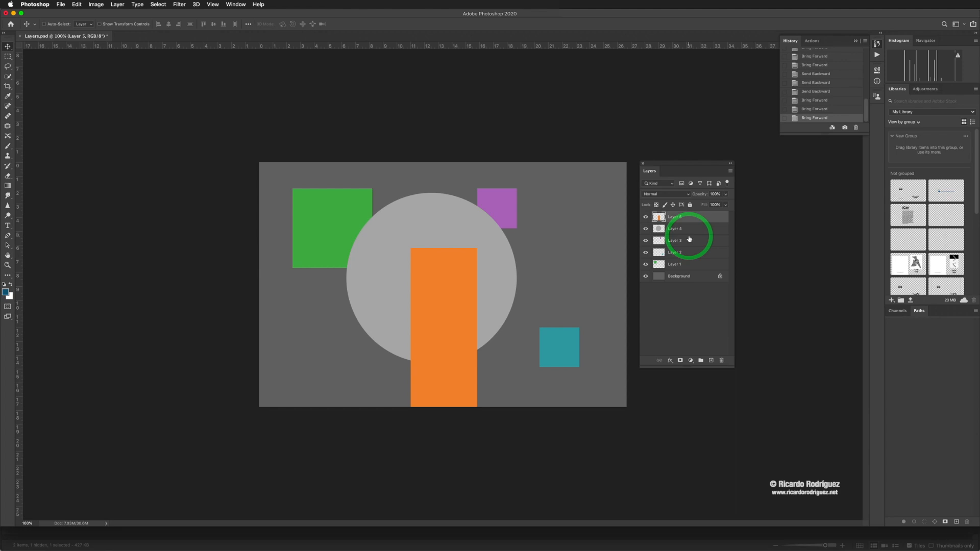
left_click_drag(689, 217, 673, 234)
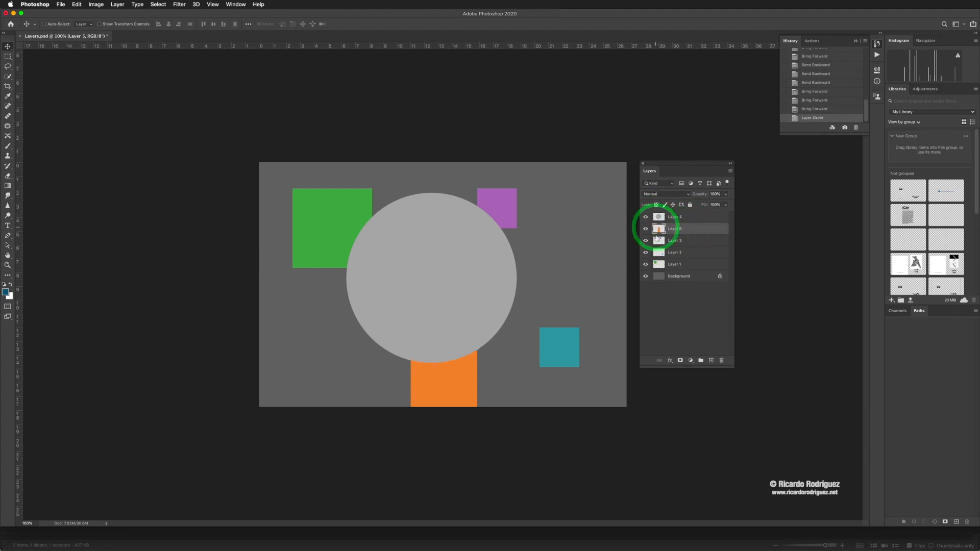
- Check the sample in Adobe Bridge, then in Photoshop place Layer 4 directly above the Background and shift its grey circle right to the canvas centre
key("super+Tab")
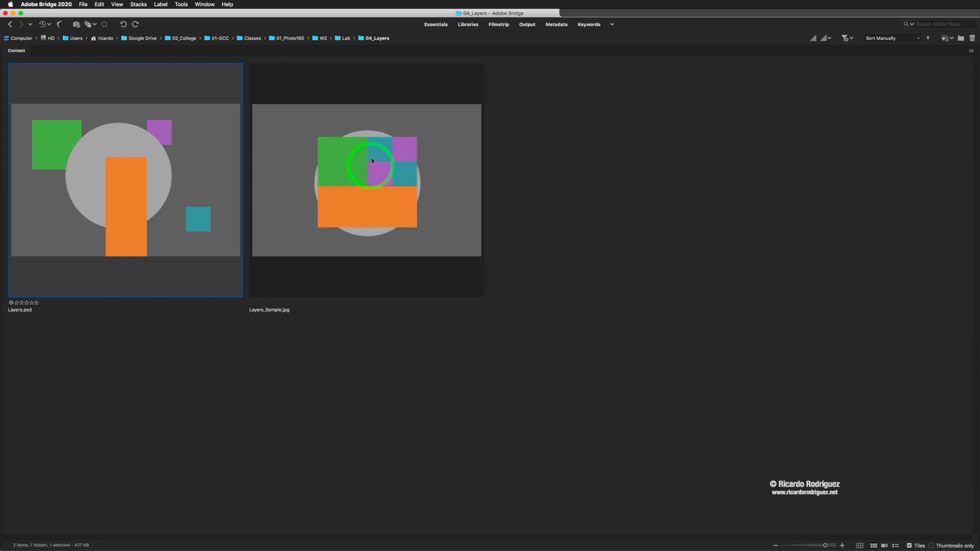
key("super+Tab")
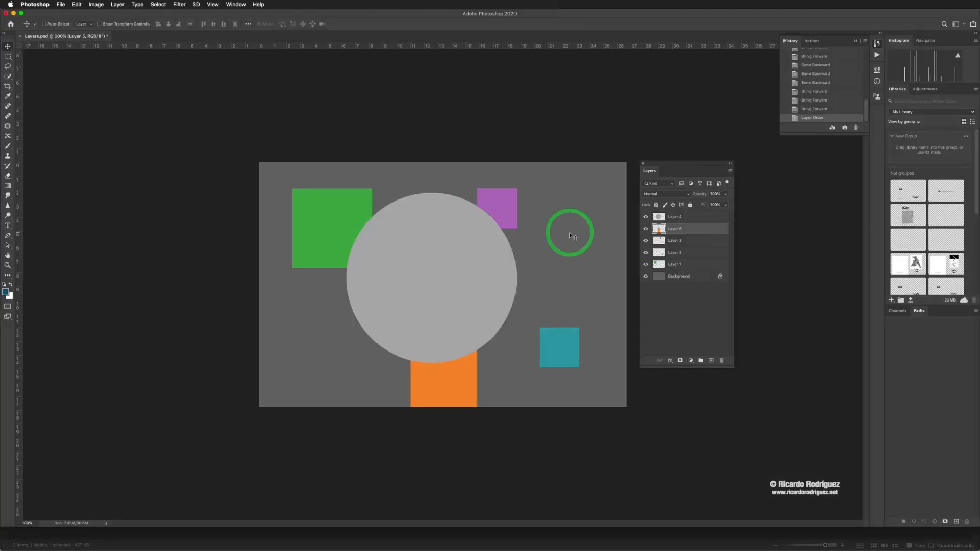
left_click(675, 218)
left_click_drag(688, 218, 687, 271)
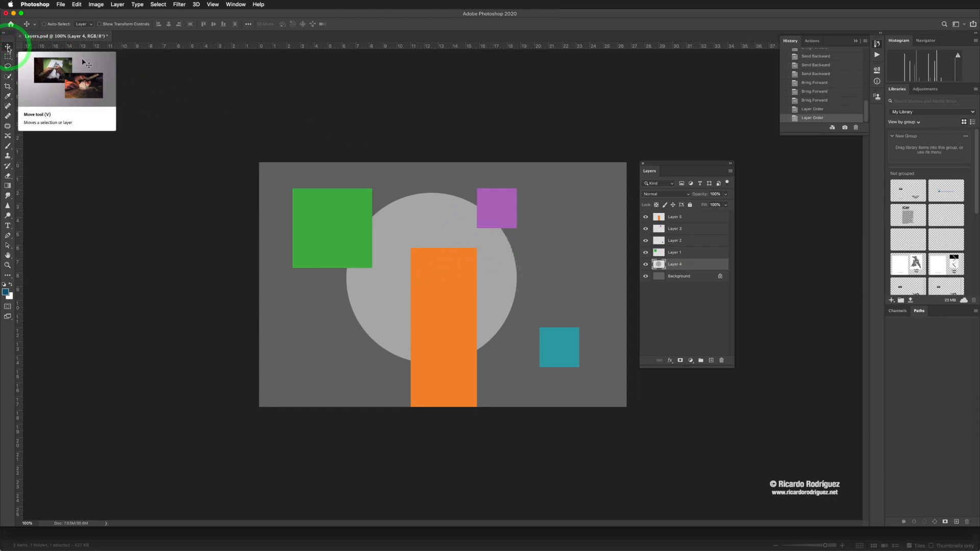
left_click(8, 48)
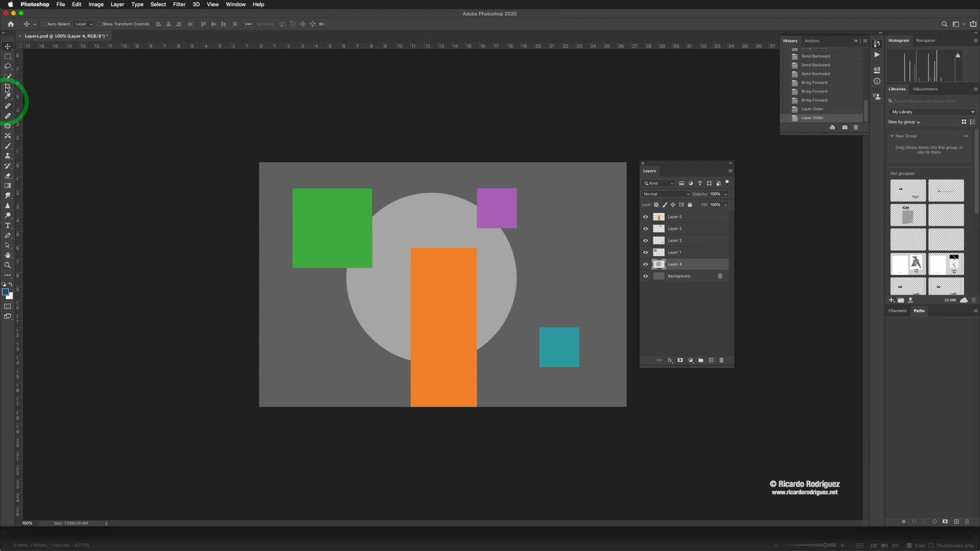
left_click_drag(413, 238, 438, 240)
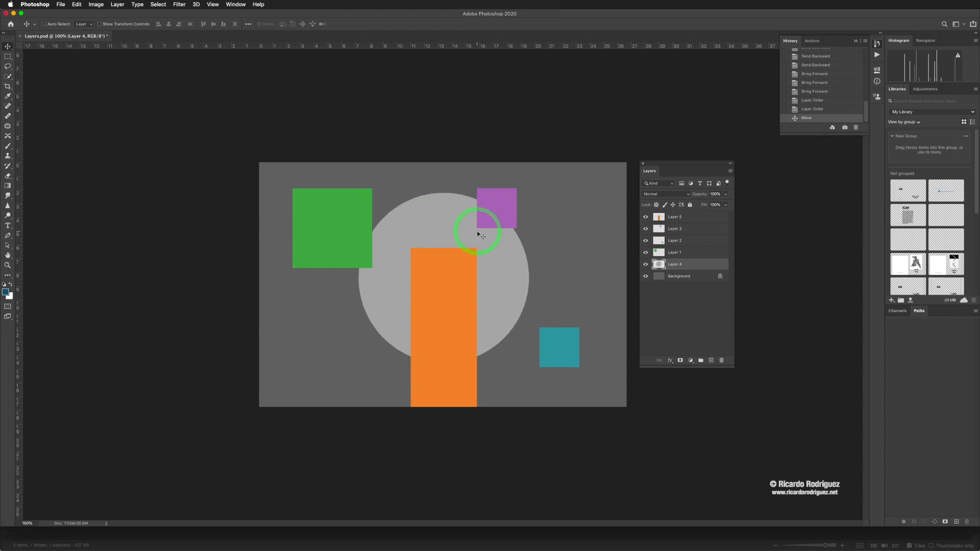
- Free-transform Layer 5's orange rectangle, rotating it 90° to horizontal and shifting it slightly left over the circle's lower half
left_click(691, 218)
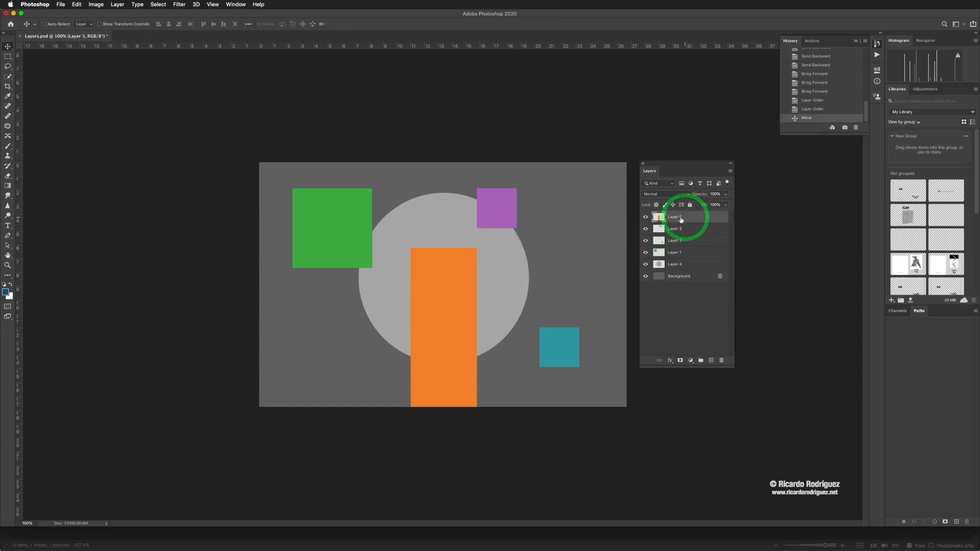
key("super+t")
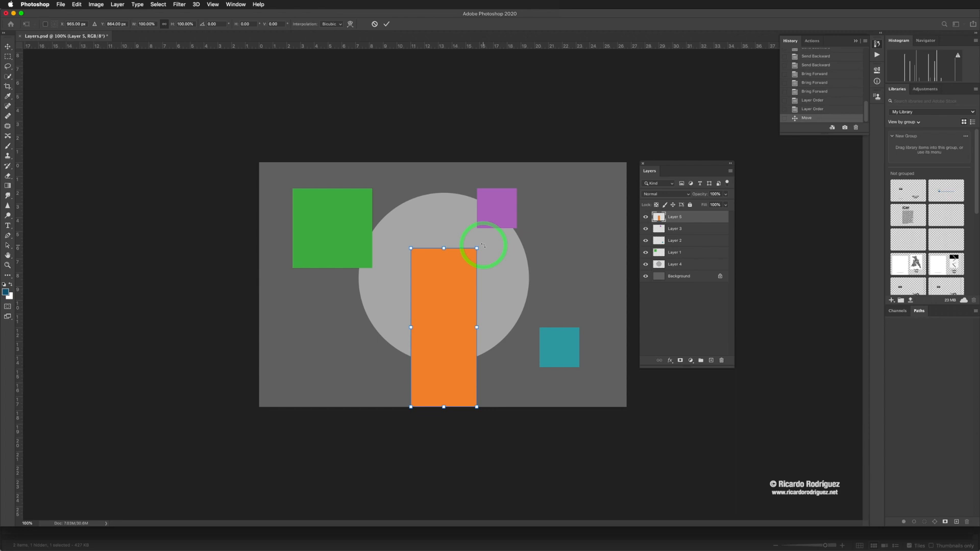
mouse_move(482, 246)
left_mouse_down()
mouse_move(510, 328)
mouse_move(507, 357)
left_mouse_up()
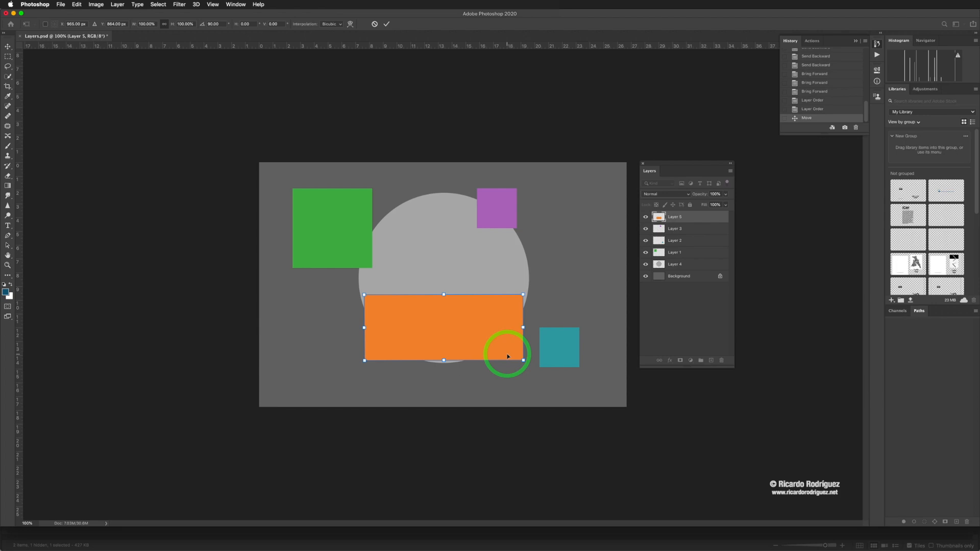
key("super+z")
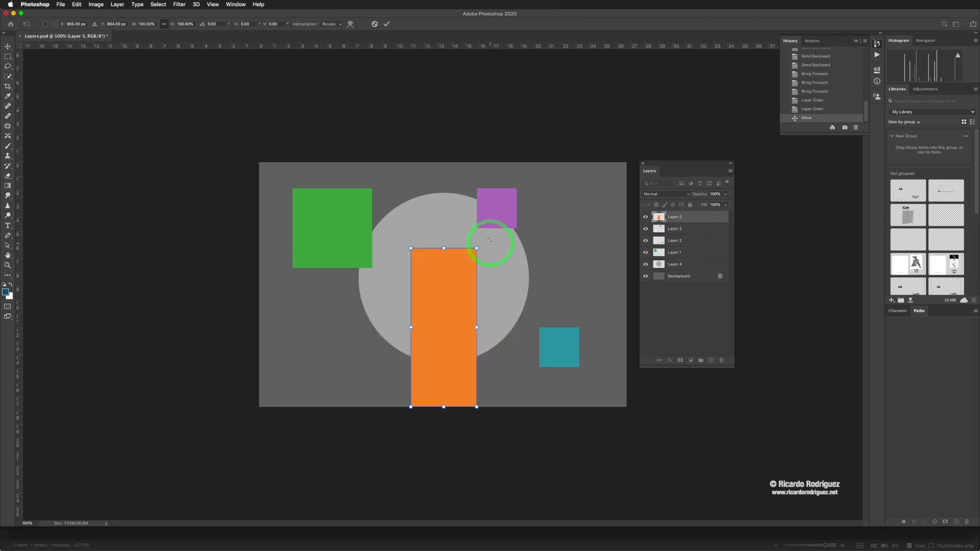
left_click_drag(492, 241, 513, 365)
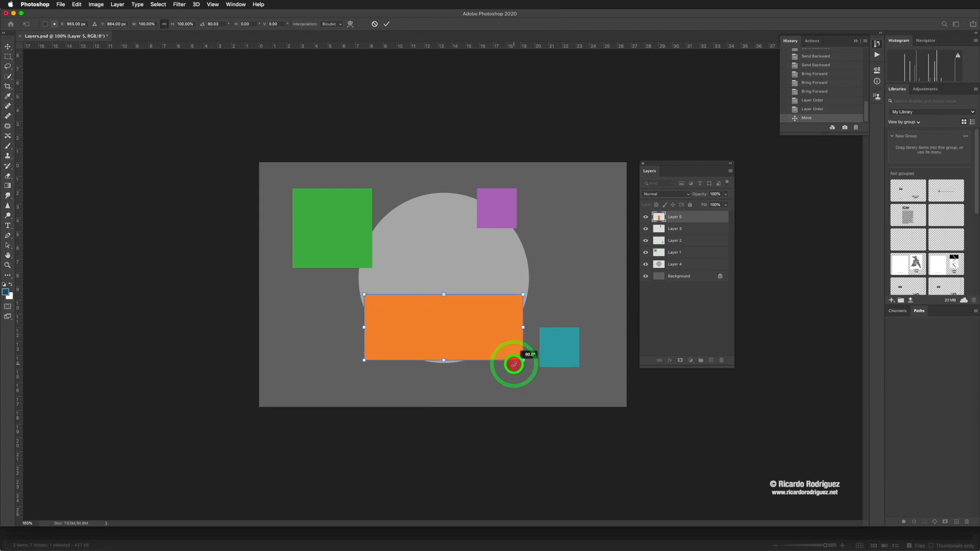
mouse_move(513, 364)
left_mouse_down()
mouse_move(495, 324)
mouse_move(499, 360)
left_mouse_up()
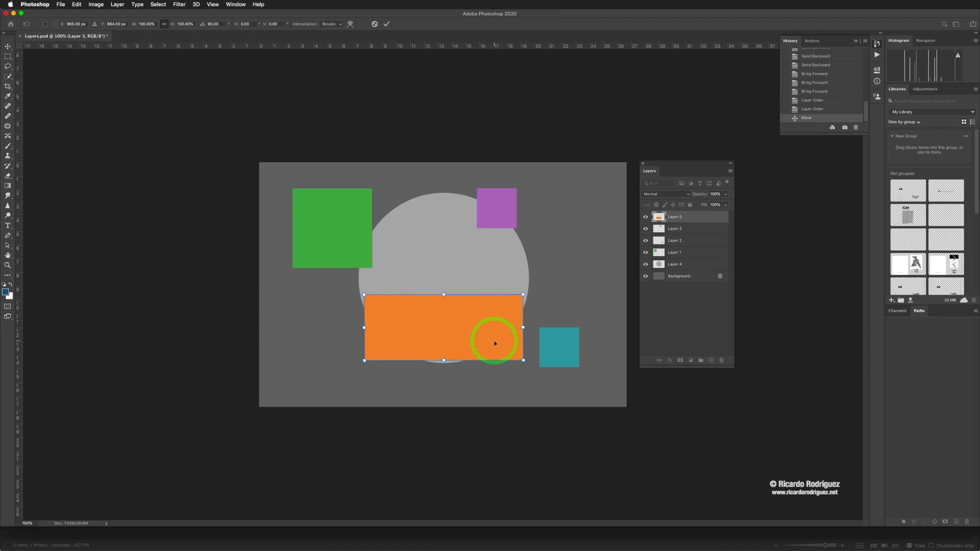
mouse_move(475, 317)
left_mouse_down()
mouse_move(459, 320)
mouse_move(470, 321)
left_mouse_up()
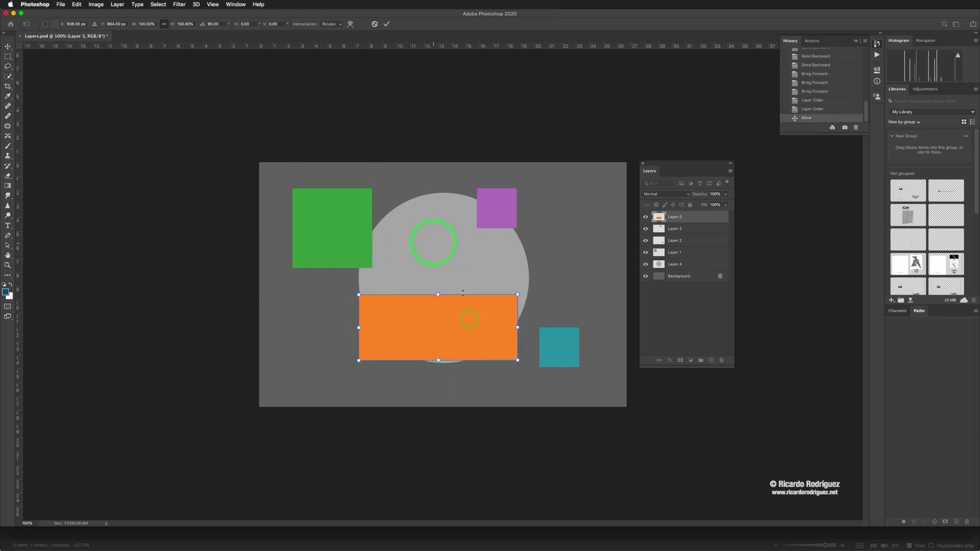
double_click(471, 333)
left_click(78, 5)
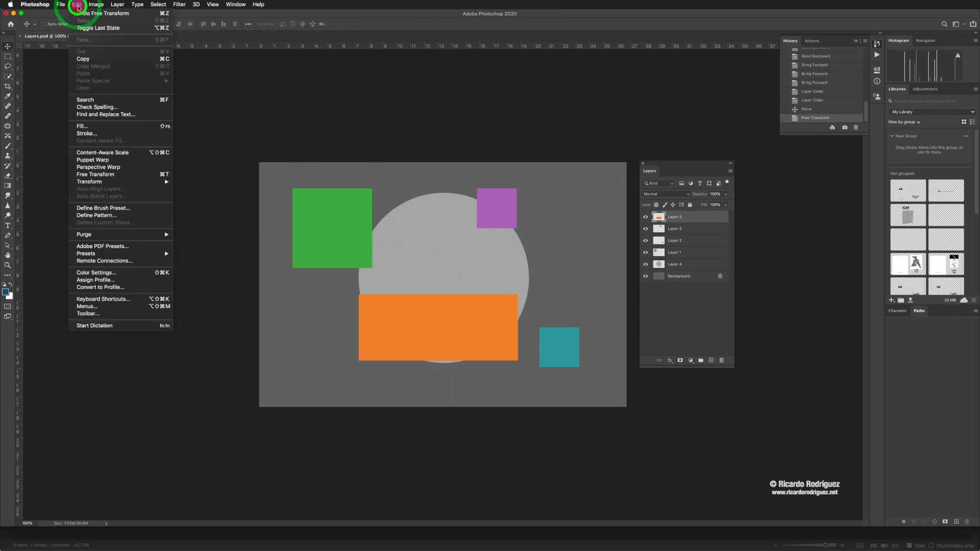
mouse_move(104, 185)
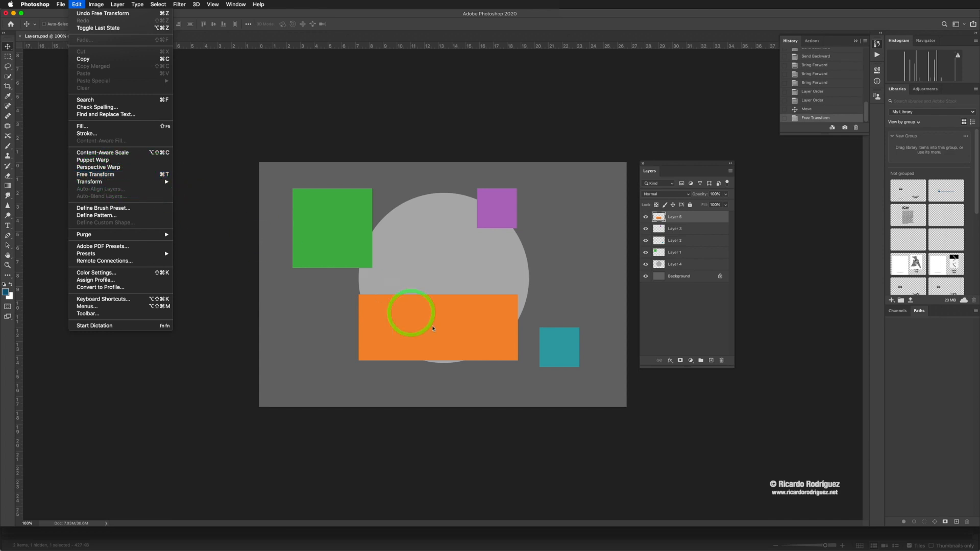
left_click(692, 230)
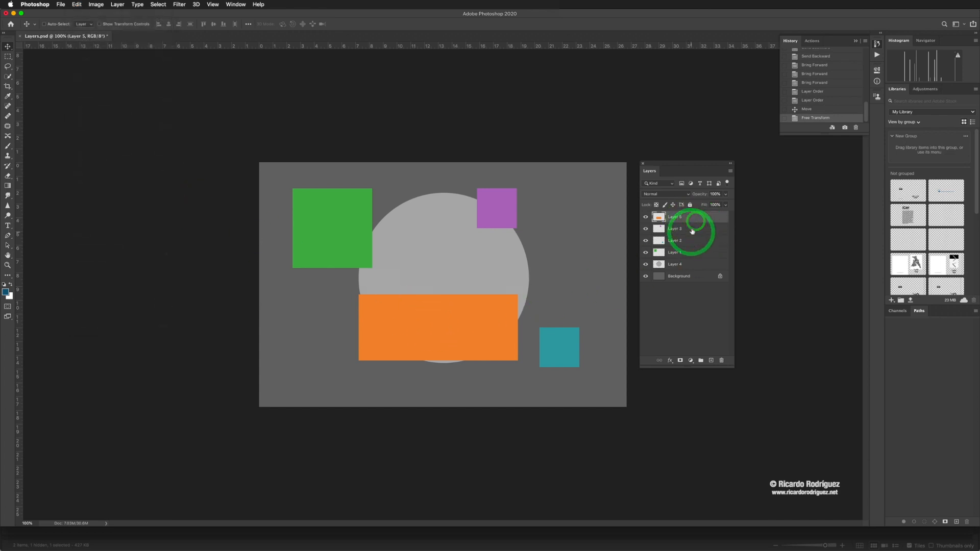
left_click(453, 322)
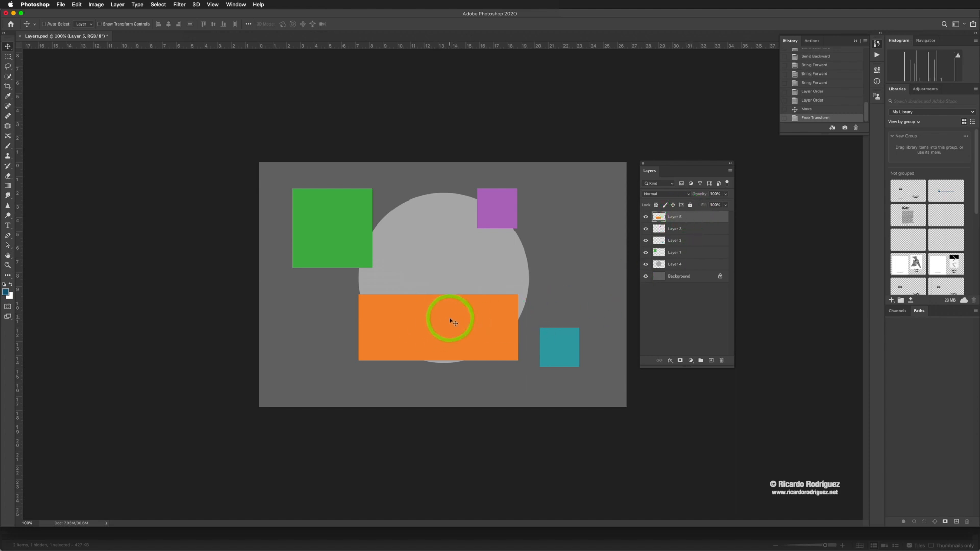
- Check the sample in Adobe Bridge, then in Photoshop move Layer 1's green square onto the orange rectangle's top edge, flush with its left side
key("super+Tab")
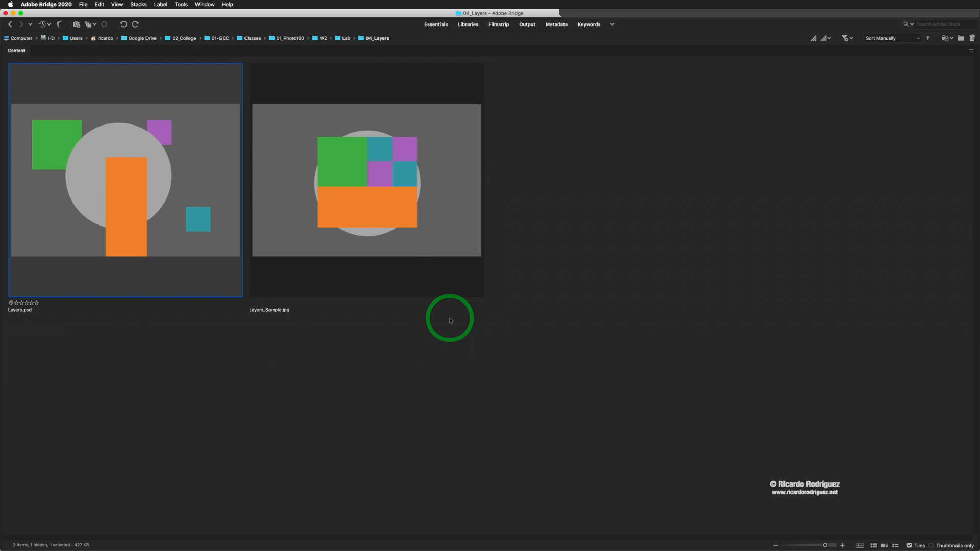
key("super+Tab")
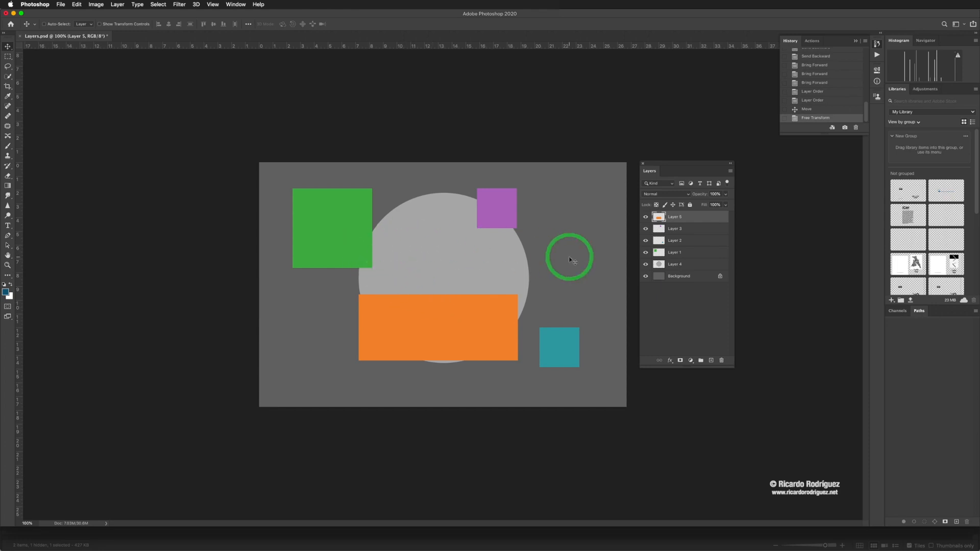
left_click(692, 253)
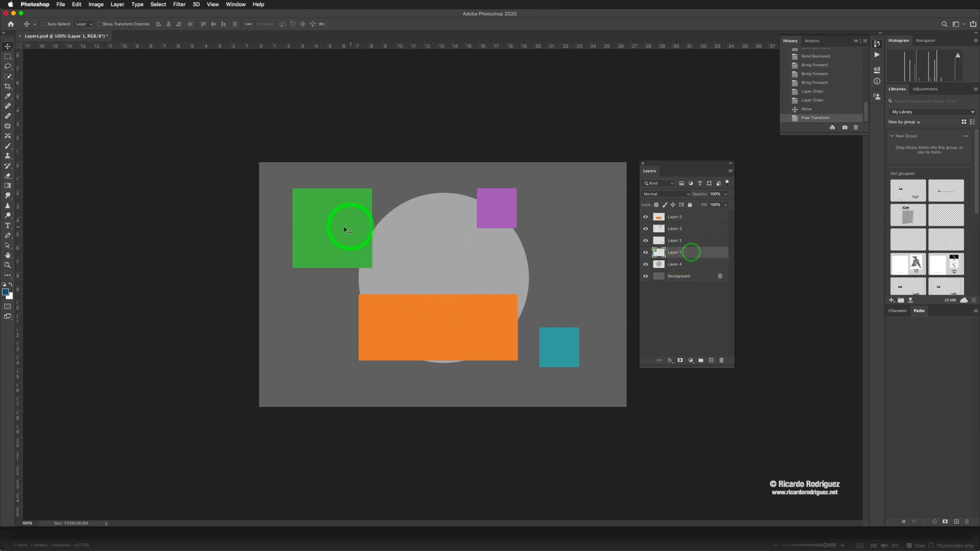
left_click_drag(331, 231, 396, 255)
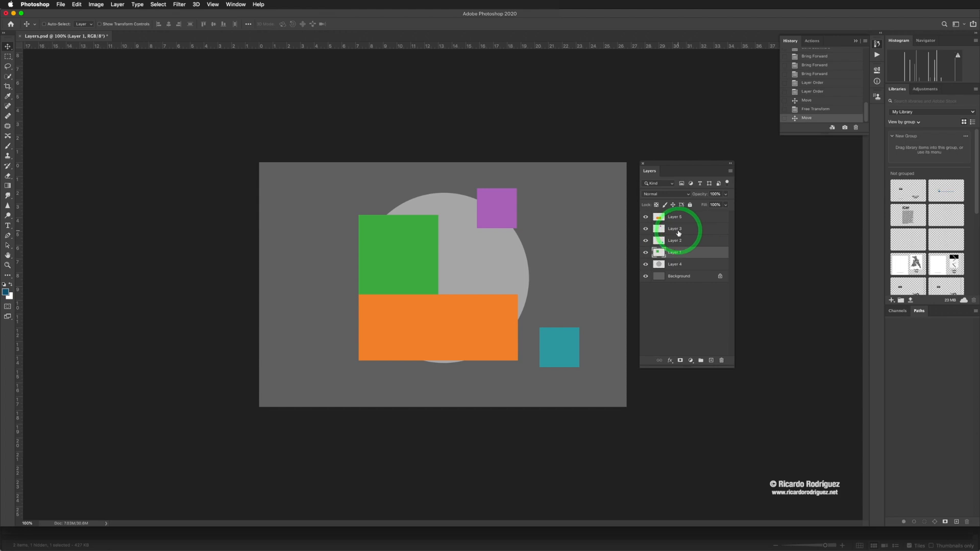
- Recheck the sample in Adobe Bridge, then in Photoshop move Layer 3's purple square against the green square's right side, resting on the orange rectangle
key("super+Tab")
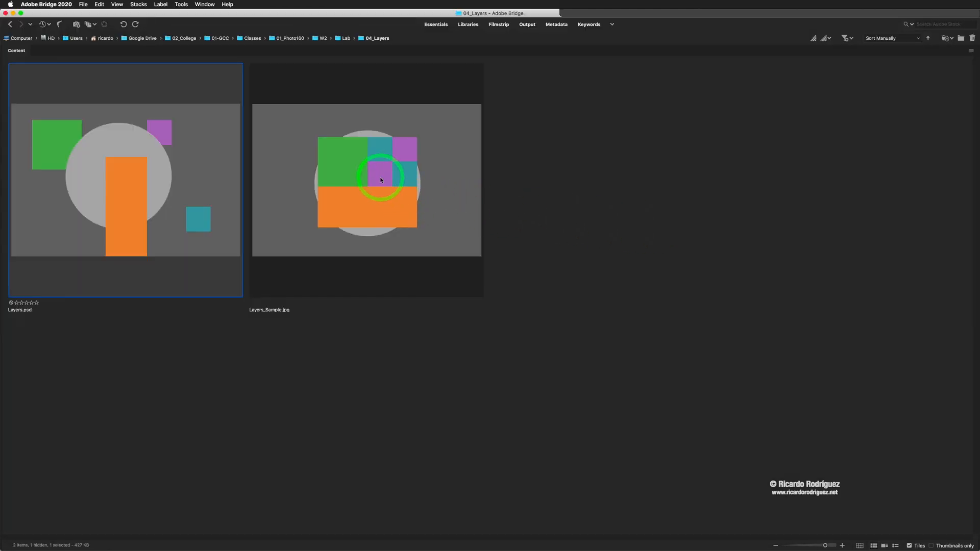
key("super+Tab")
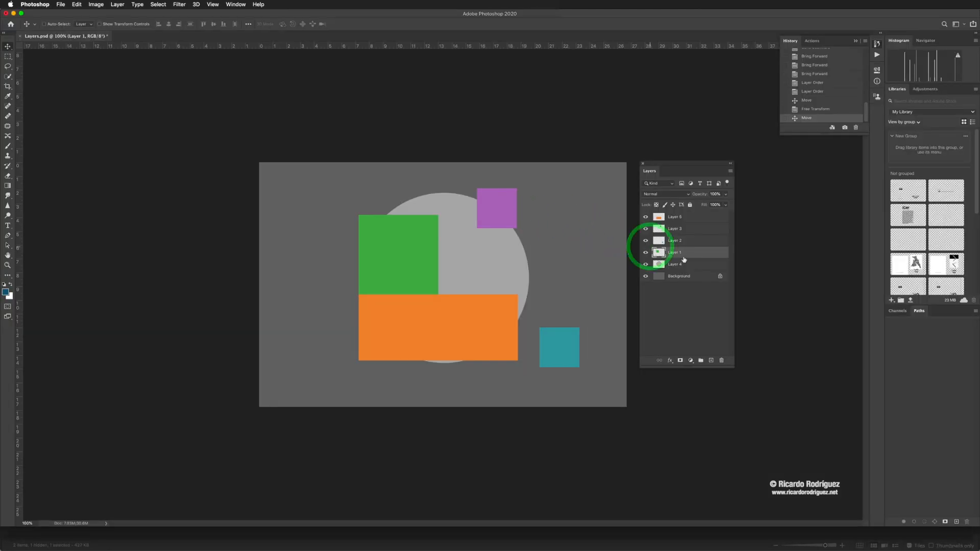
left_click(683, 228)
left_click_drag(495, 216, 462, 278)
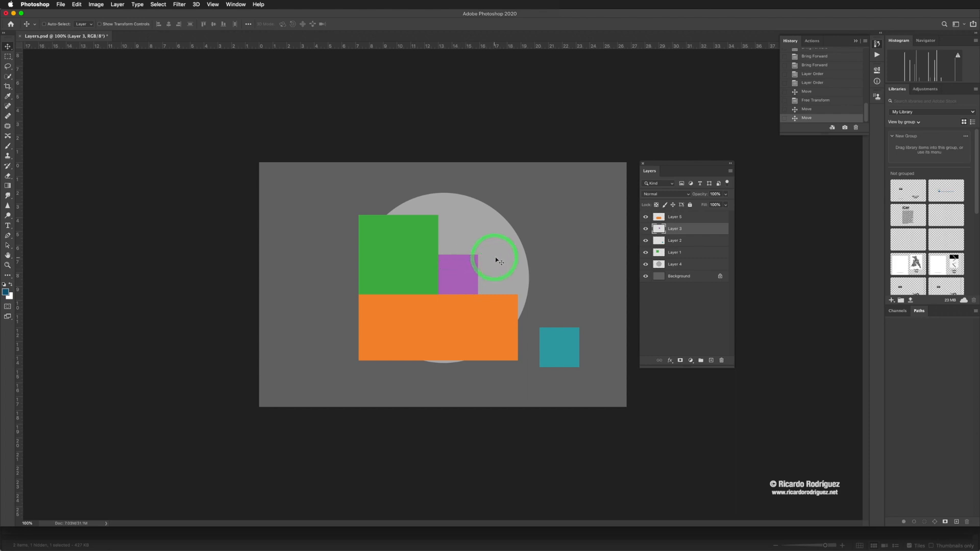
- Select Layer 2's teal square and Layer 1's green square directly from the canvas using temporary auto-select
left_click_drag(499, 261, 565, 311)
left_click(560, 342)
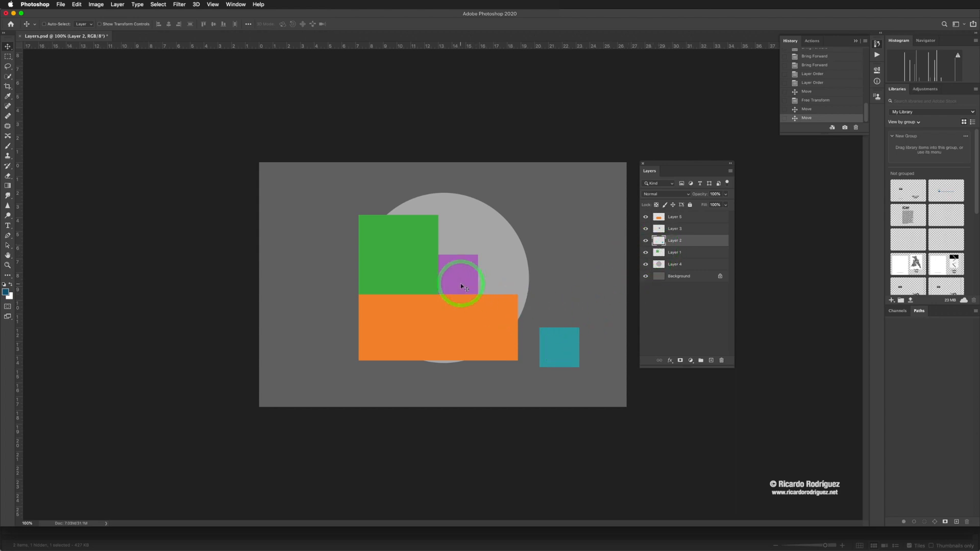
left_click(408, 262, "super")
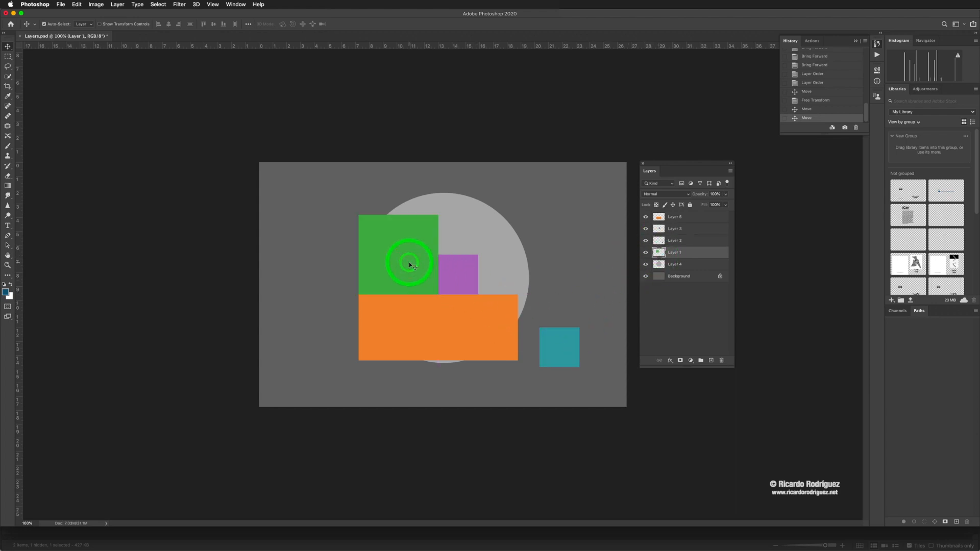
left_click(696, 257)
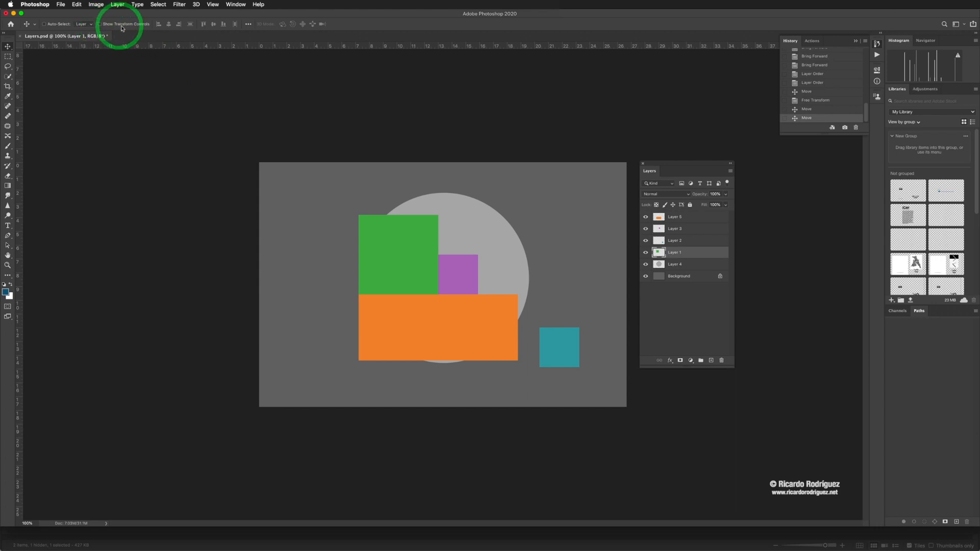
- Enable the Move tool's Auto-Select, pick the green, orange, purple and teal shapes on the canvas, and disable Auto-Select again
left_click(44, 24)
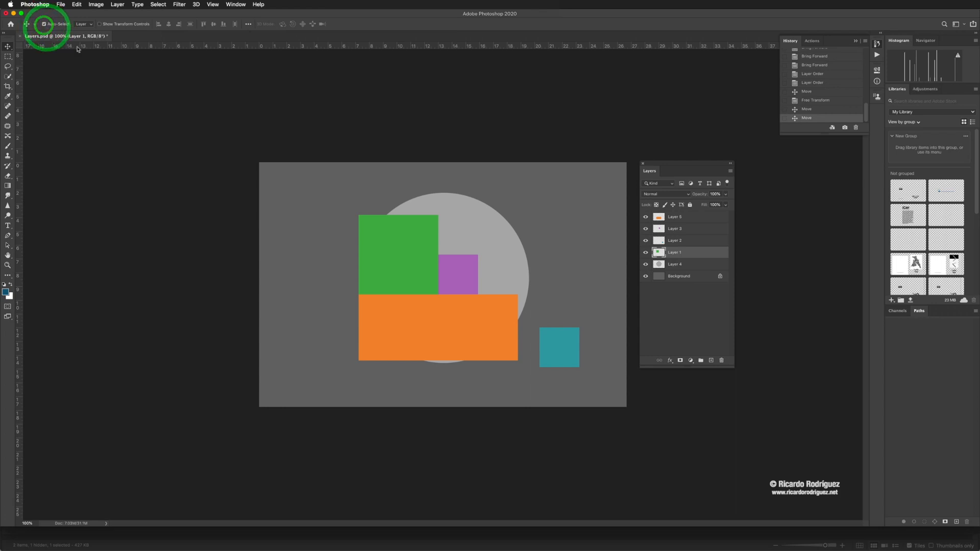
left_click(407, 256)
left_click(455, 317)
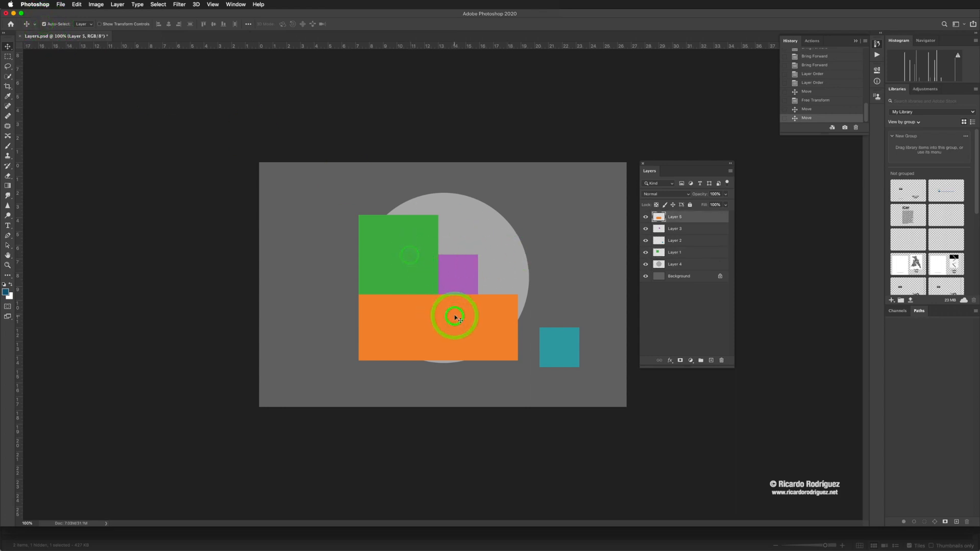
left_click(456, 284)
left_click(558, 345)
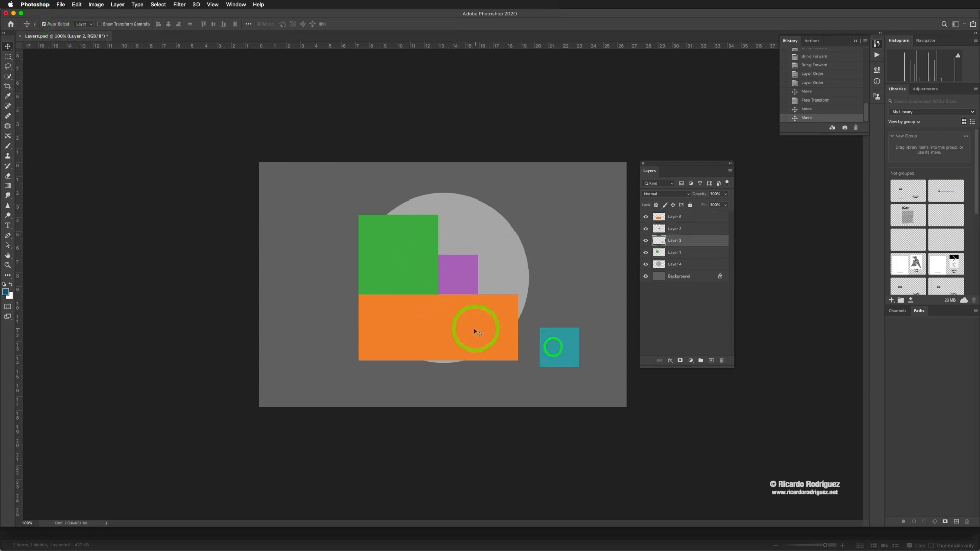
left_click(468, 319)
left_click(504, 274)
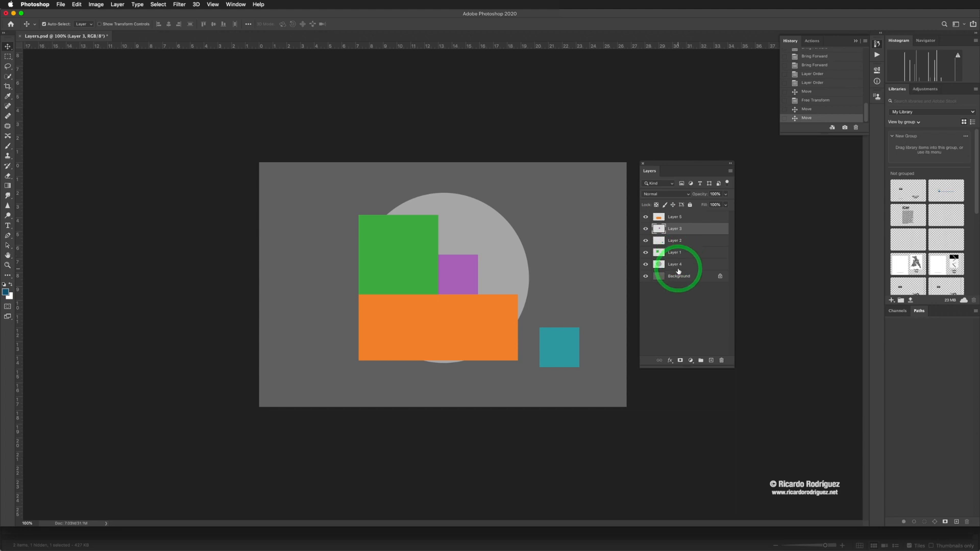
left_click(44, 24)
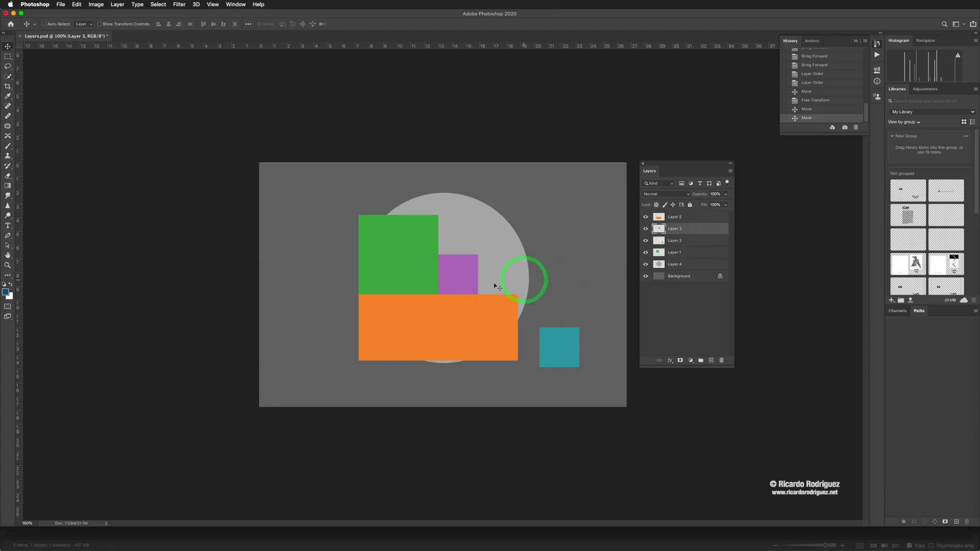
- Move Layer 3's purple square around the canvas, including over the green square, and return it against the green square's right side
left_click_drag(453, 282, 382, 225)
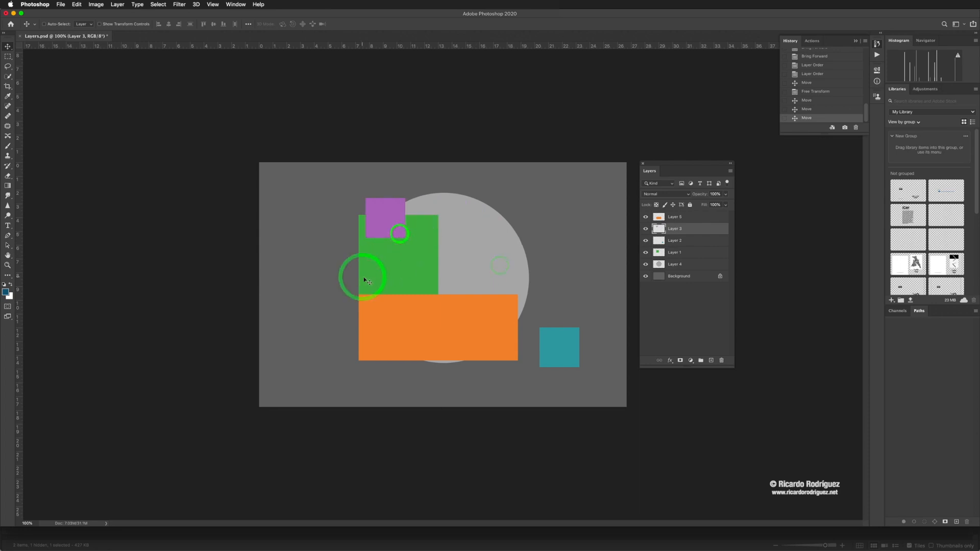
left_click_drag(430, 282, 623, 279)
left_click_drag(561, 279, 458, 275)
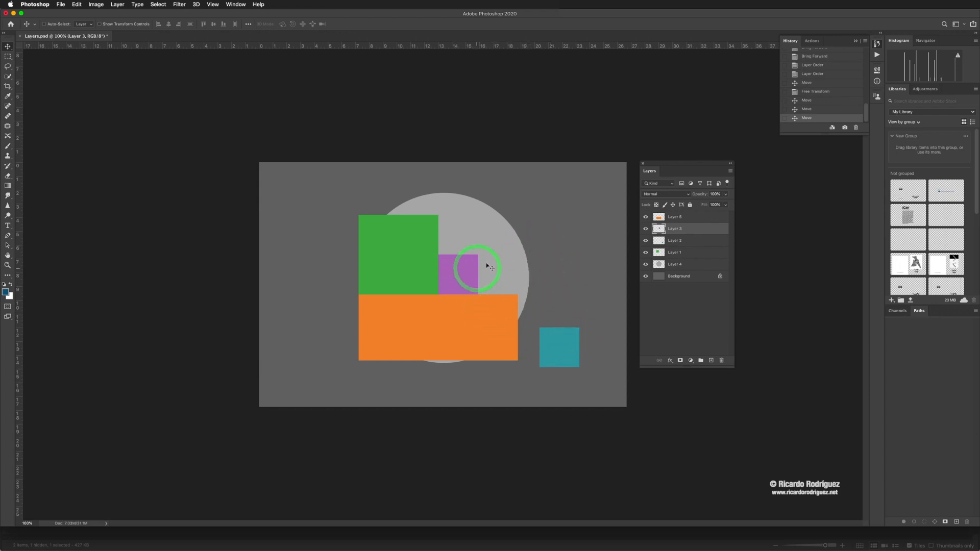
- Move Layer 2's teal square against the purple square's right side, resting on the orange rectangle's top edge
left_click_drag(561, 348, 500, 284)
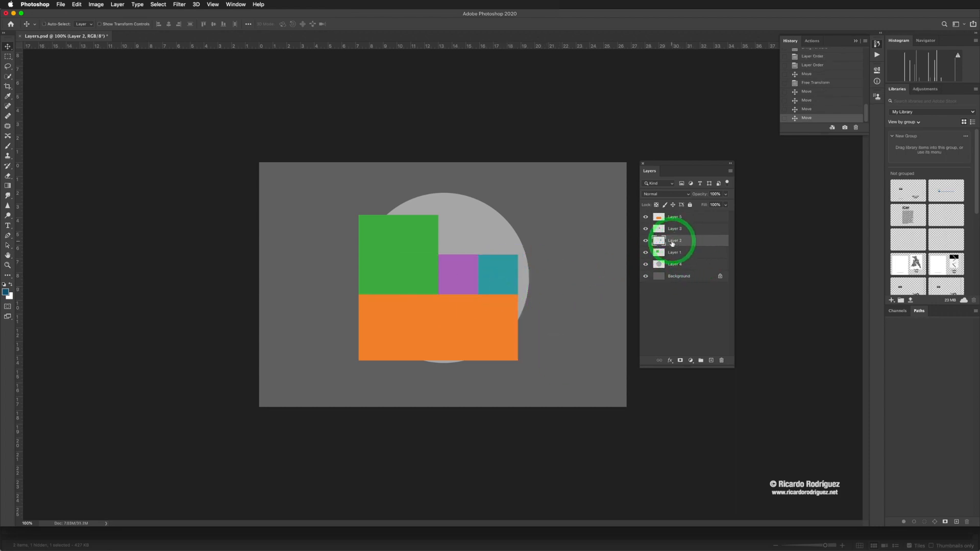
mouse_move(672, 244)
left_mouse_down()
mouse_move(673, 265)
mouse_move(661, 266)
mouse_move(654, 232)
mouse_move(671, 227)
left_mouse_up()
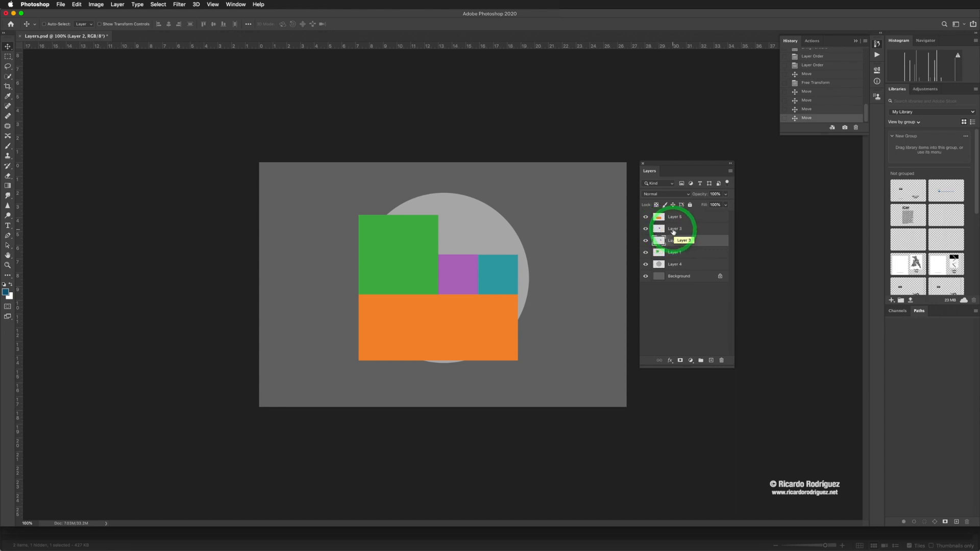
- Rename Layer 3 as Purple, keeping its square between the green and teal squares
left_click(675, 230)
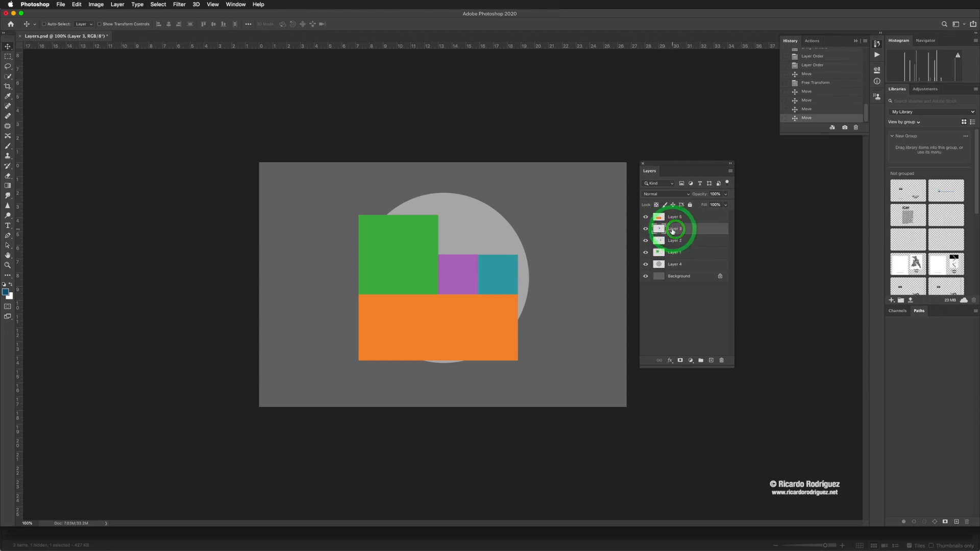
double_click(674, 229)
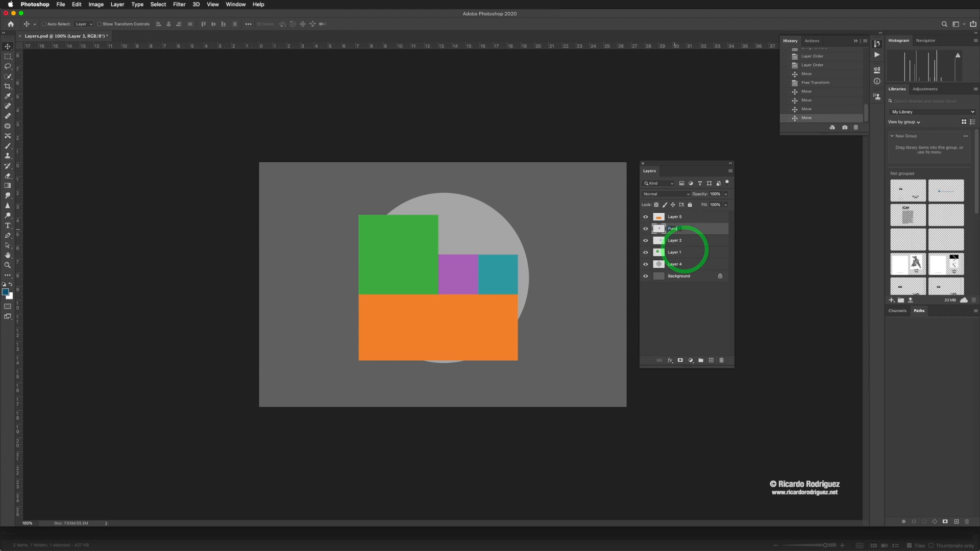
key("Return")
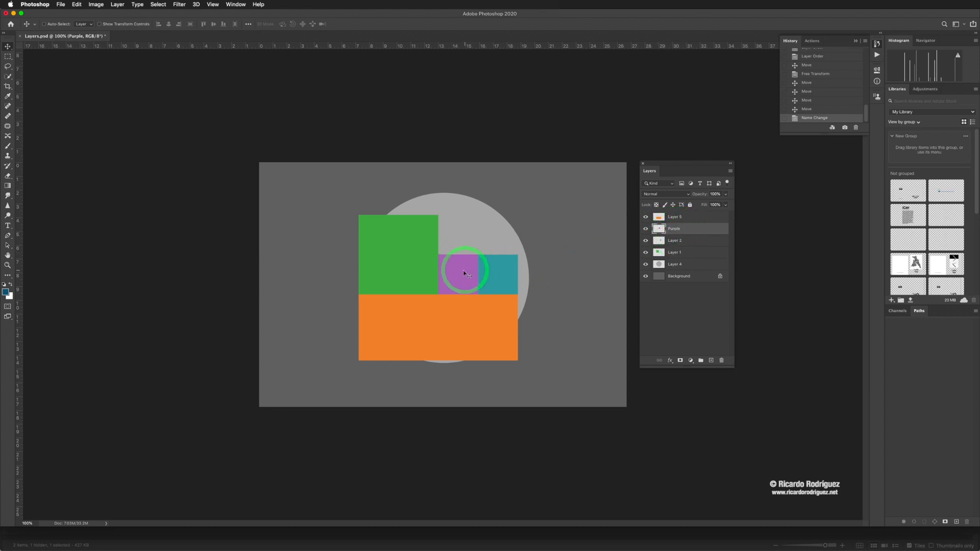
mouse_move(462, 265)
left_mouse_down()
mouse_move(483, 263)
mouse_move(500, 233)
mouse_move(459, 265)
left_mouse_up()
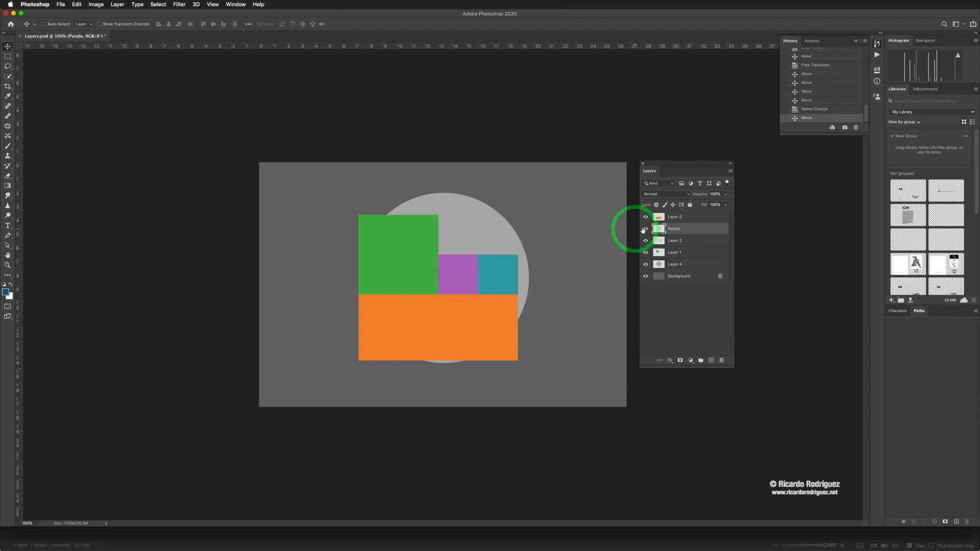
- Shift the floating Layers panel slightly left and set a larger thumbnail size in its panel options
left_click(673, 240)
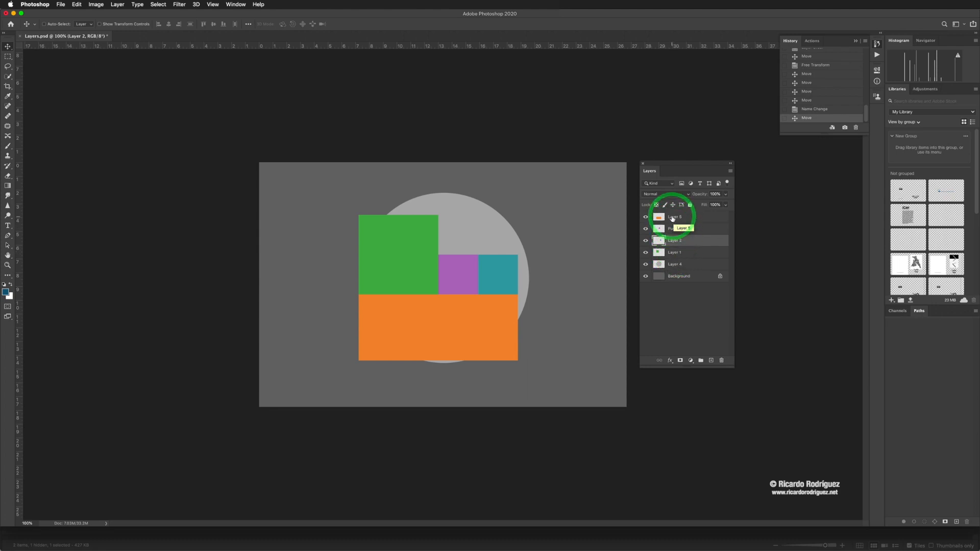
left_click_drag(678, 164, 667, 167)
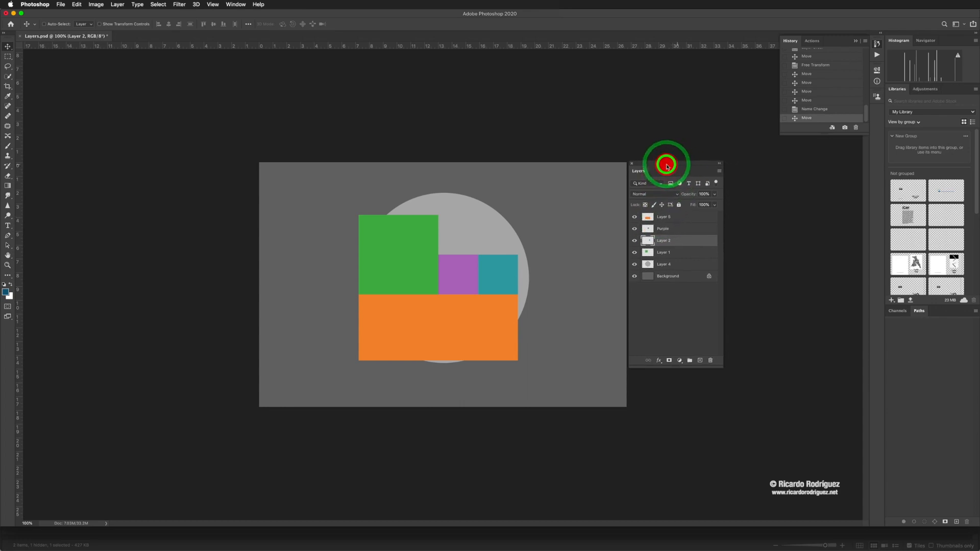
left_click(720, 173)
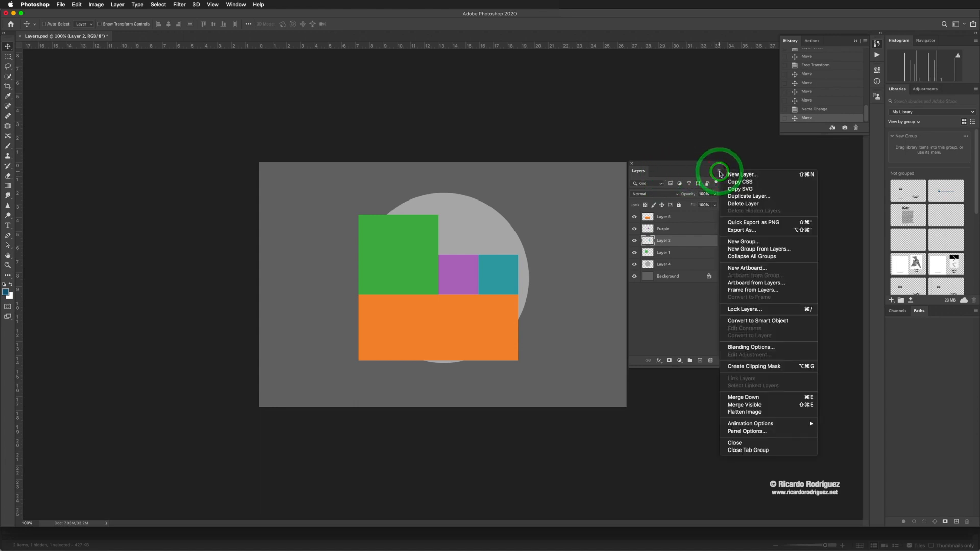
left_click(736, 432)
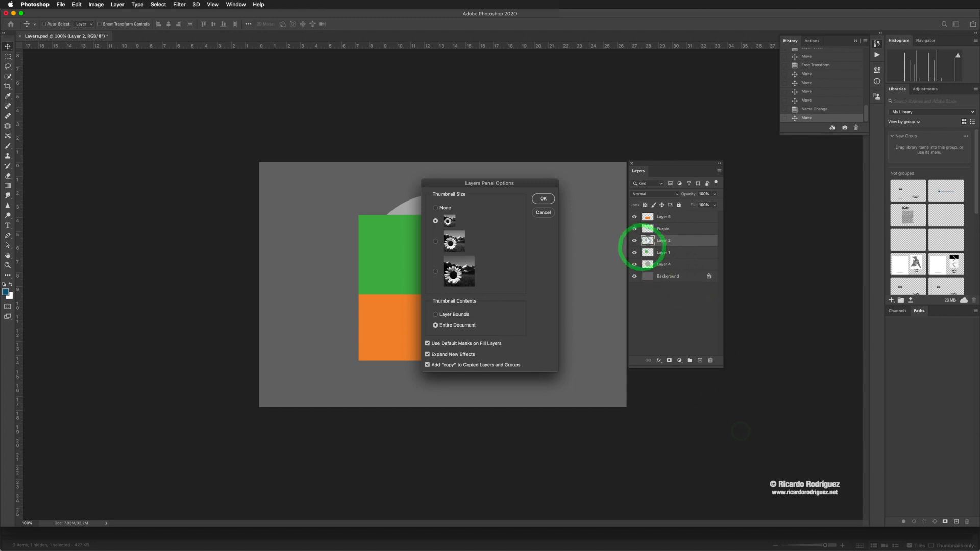
left_click(435, 241)
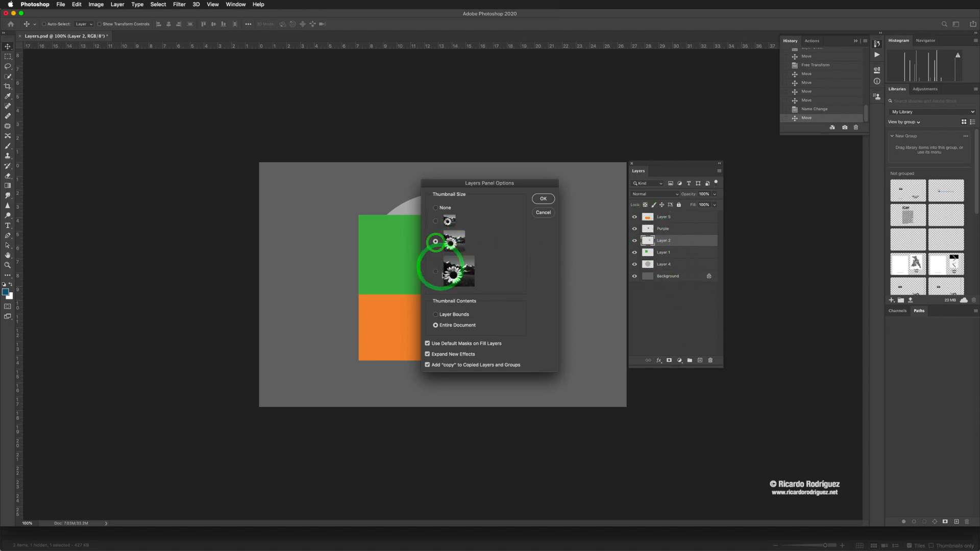
left_click(435, 274)
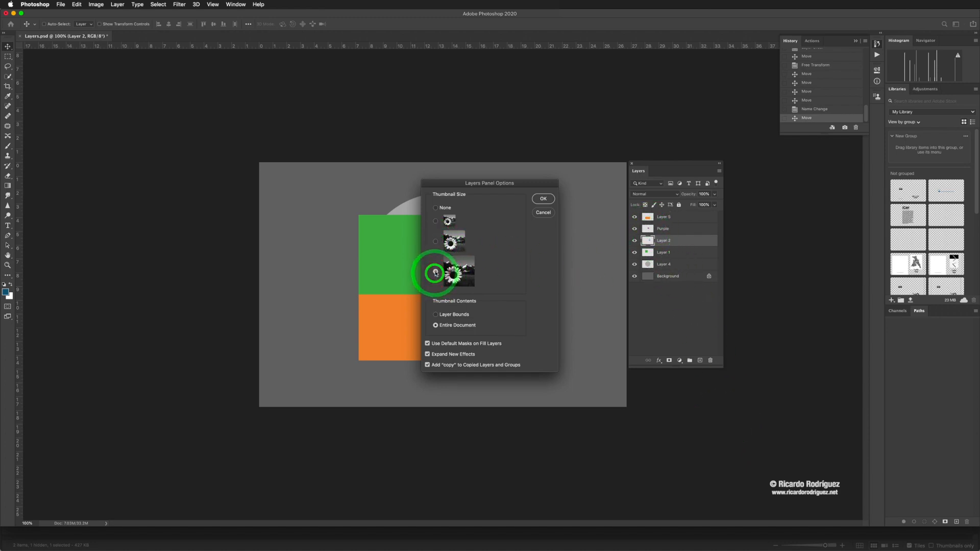
left_click(543, 199)
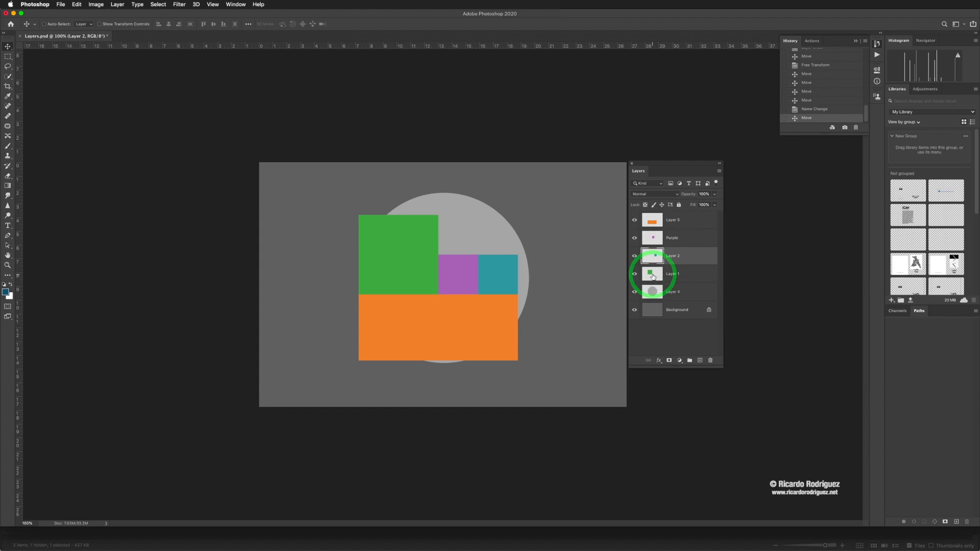
left_click(673, 258)
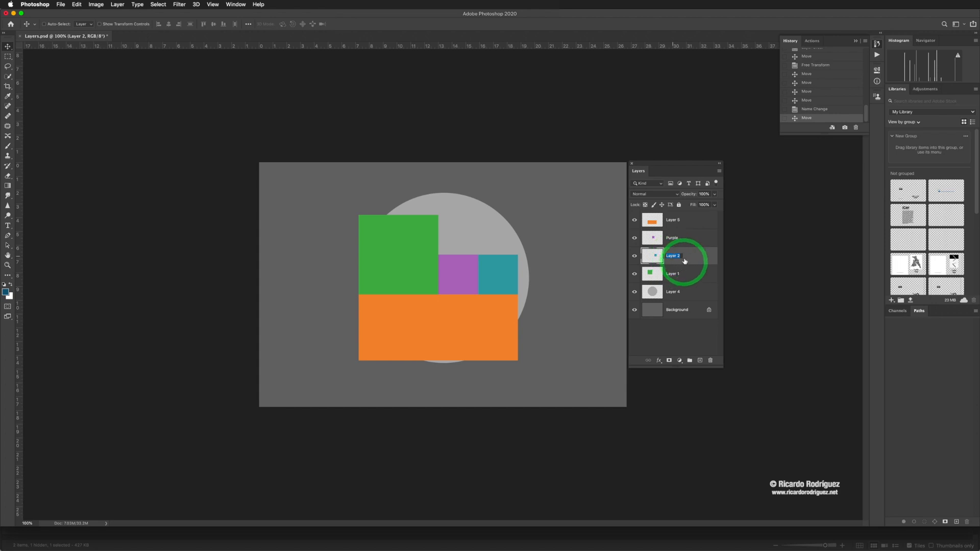
left_click(670, 275)
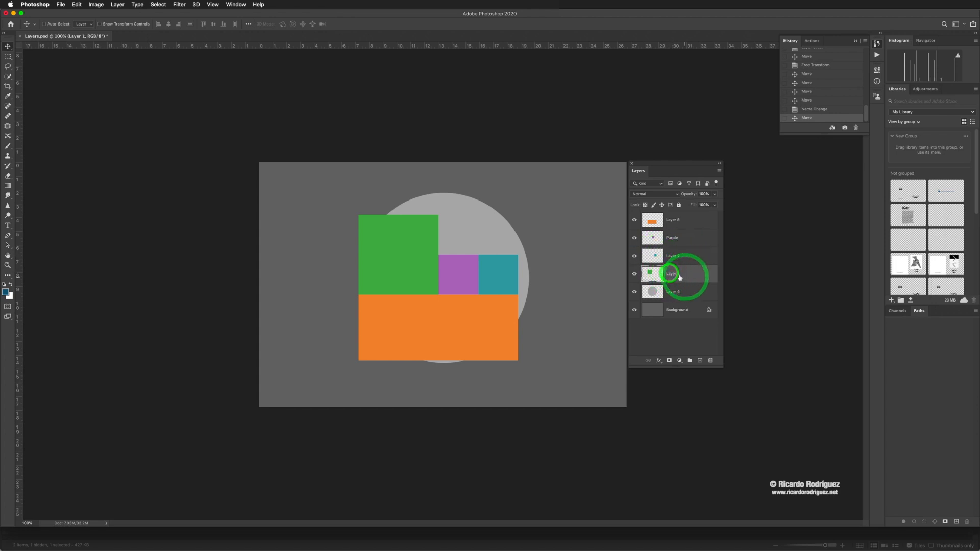
left_click(673, 275)
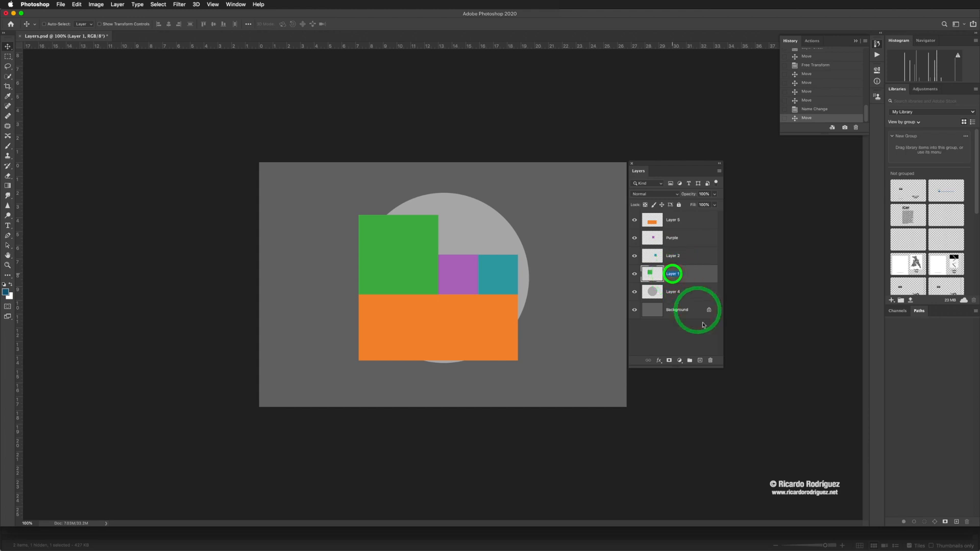
double_click(673, 292)
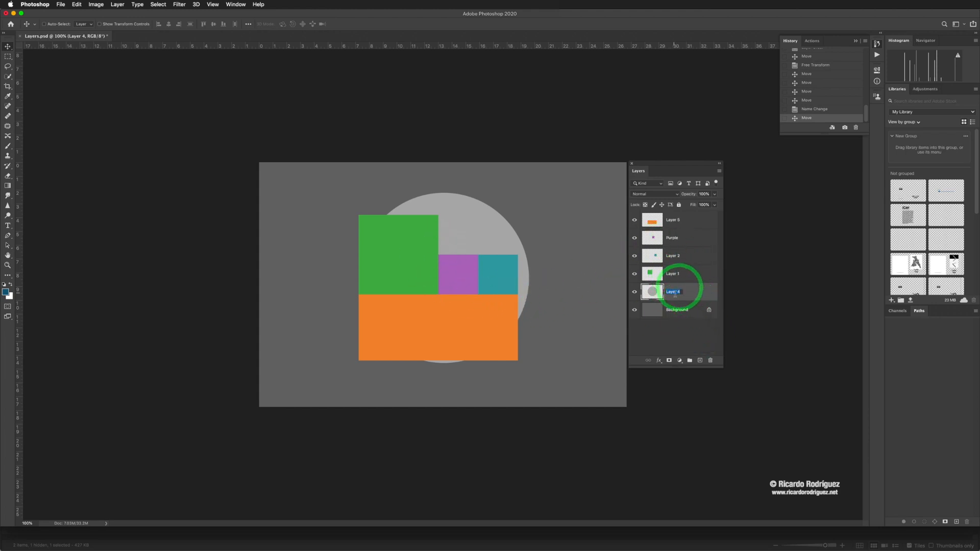
left_click(675, 273)
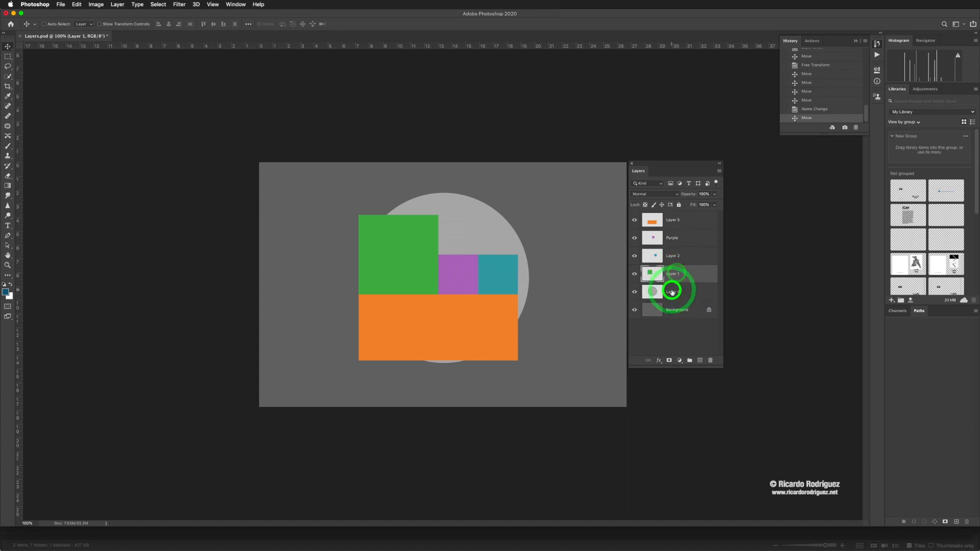
- Rename Layer 4, which holds the grey circle, as Circle
double_click(672, 291)
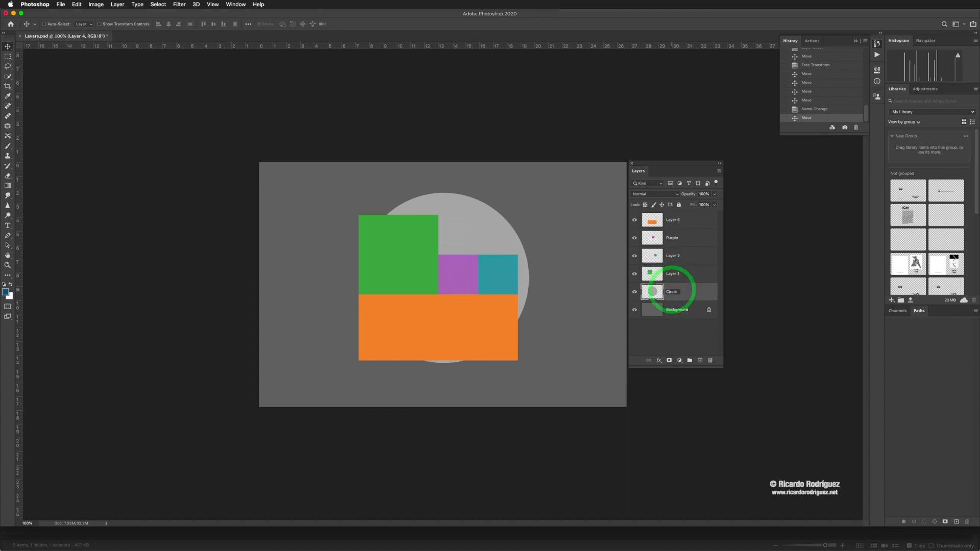
type("Circle")
left_click(684, 289)
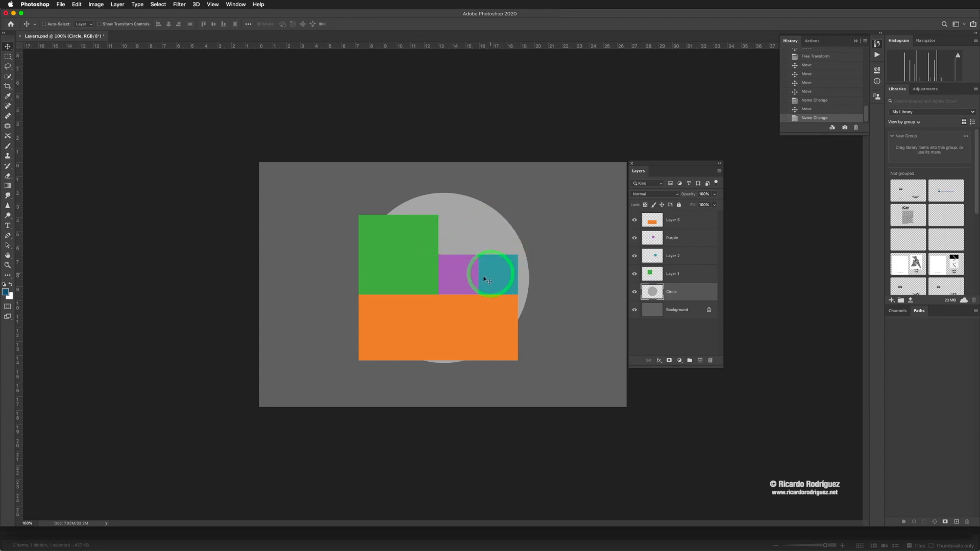
- Duplicate the Purple layer and move the copied square directly above the teal square, flush with the orange rectangle's right side
left_click(671, 238)
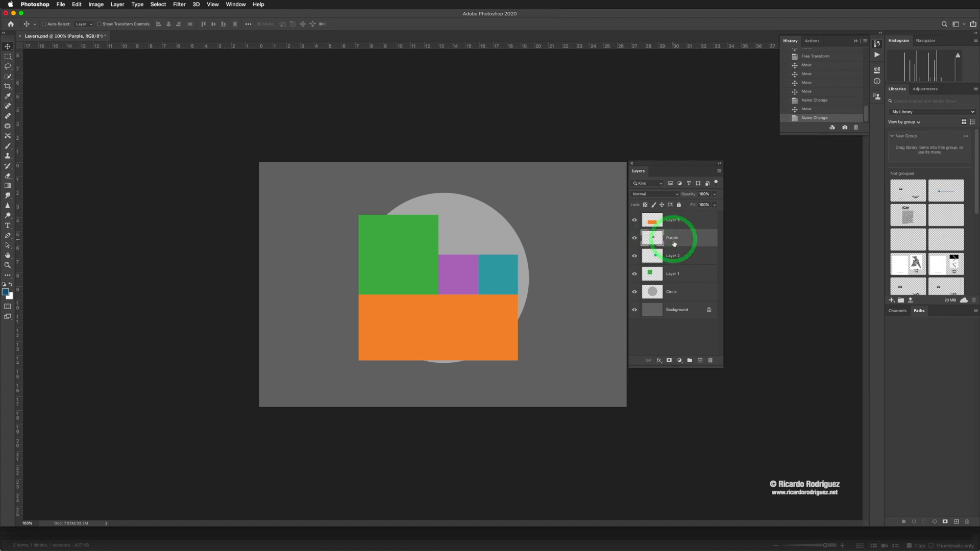
left_click_drag(683, 241, 700, 360)
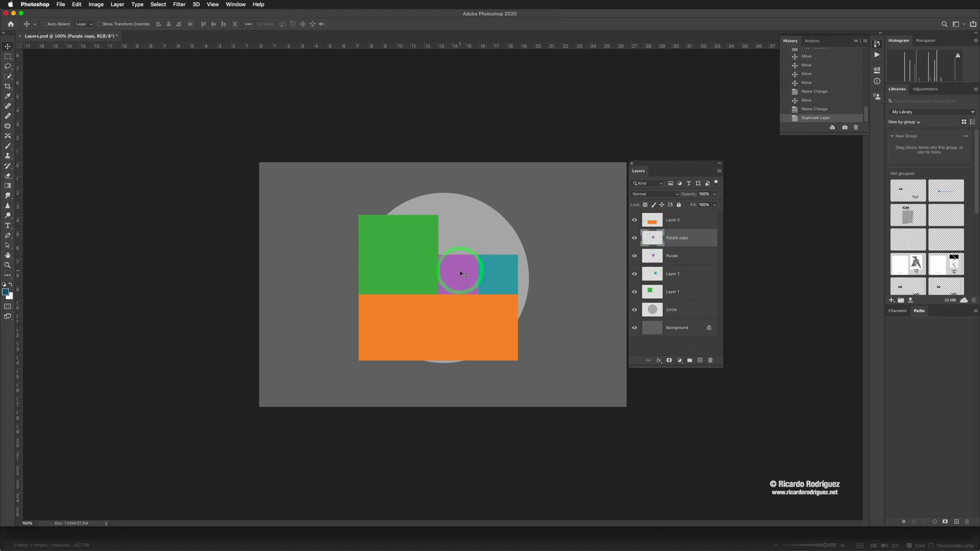
left_click_drag(460, 275, 500, 232)
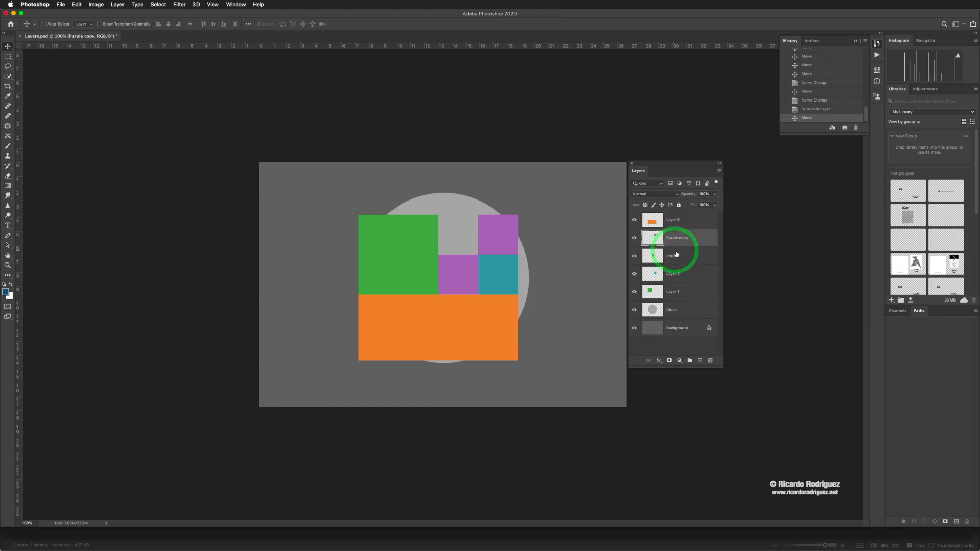
- Duplicate Layer 2, place the teal copy in the gap between the green and upper purple squares, and compare the arrangement with Layers_Sample.jpg
left_click(692, 278)
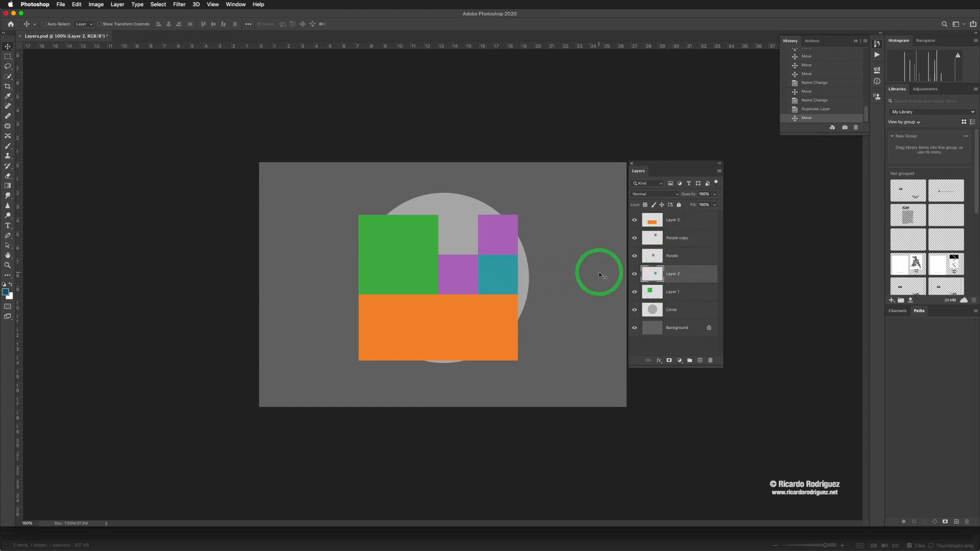
key("super")
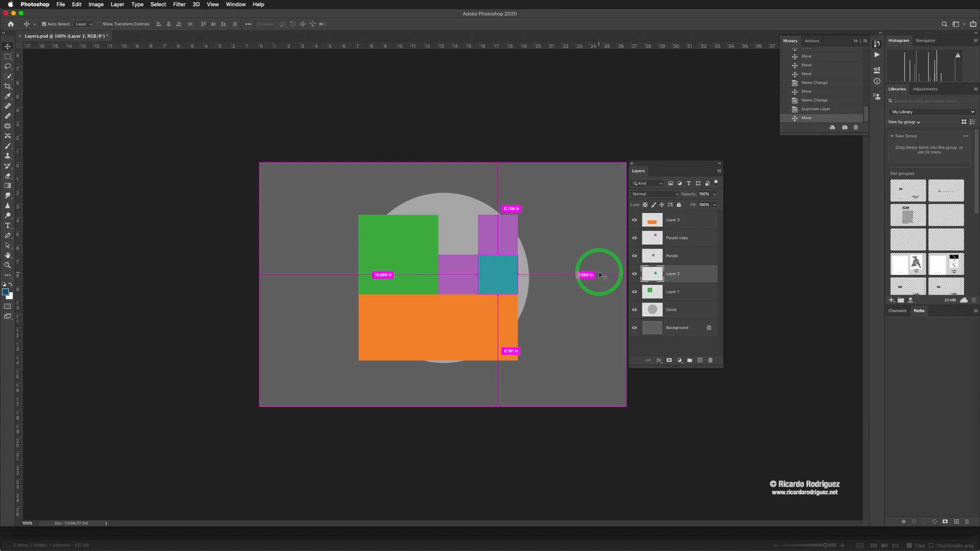
key("super+j")
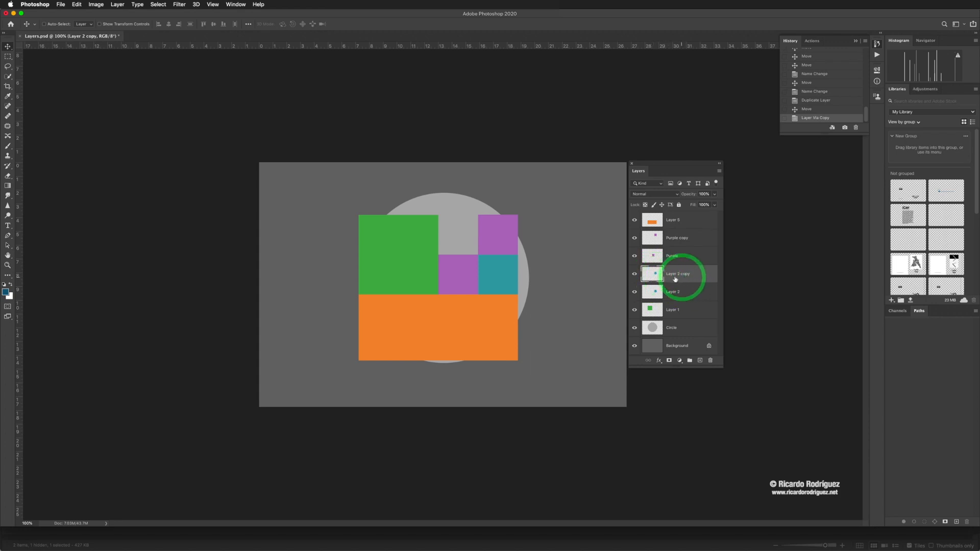
left_click_drag(504, 280, 464, 247)
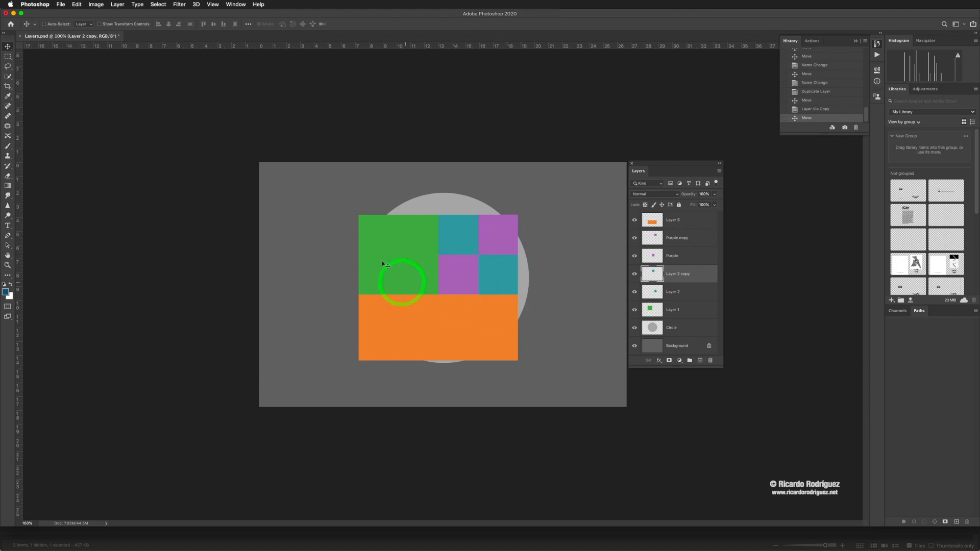
key("super+Tab")
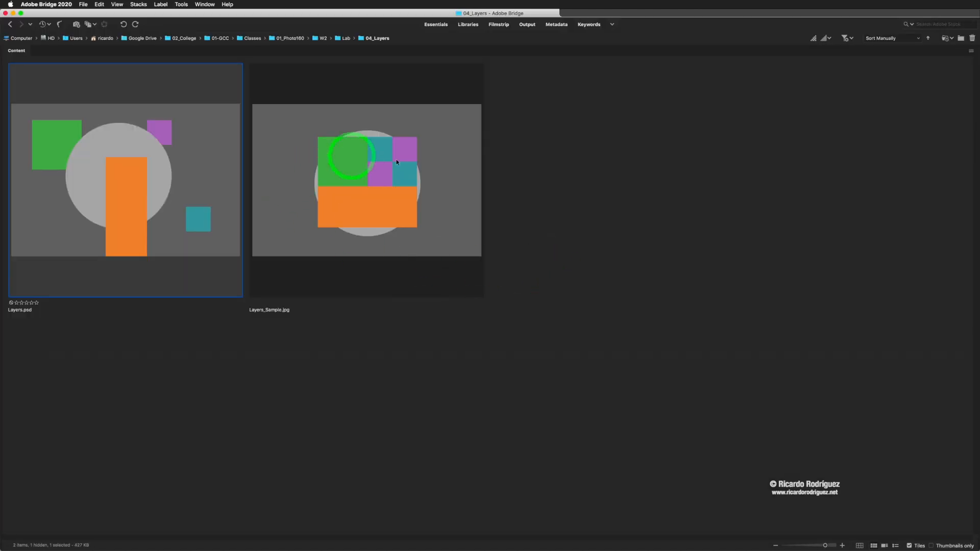
key("super+Tab")
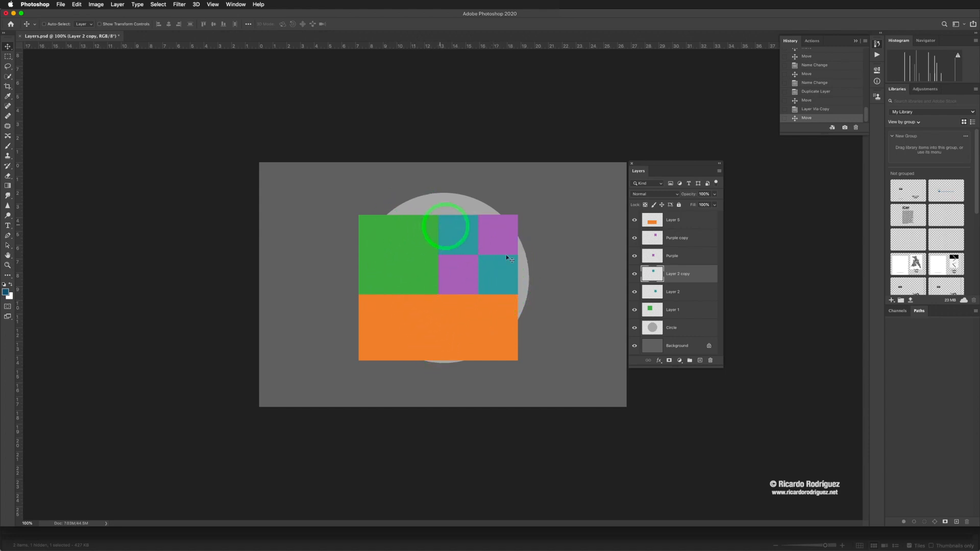
- Select all layers from Layer 5 to Layer 1 and move their shapes together so the block is centred over the grey circle
left_click(697, 223)
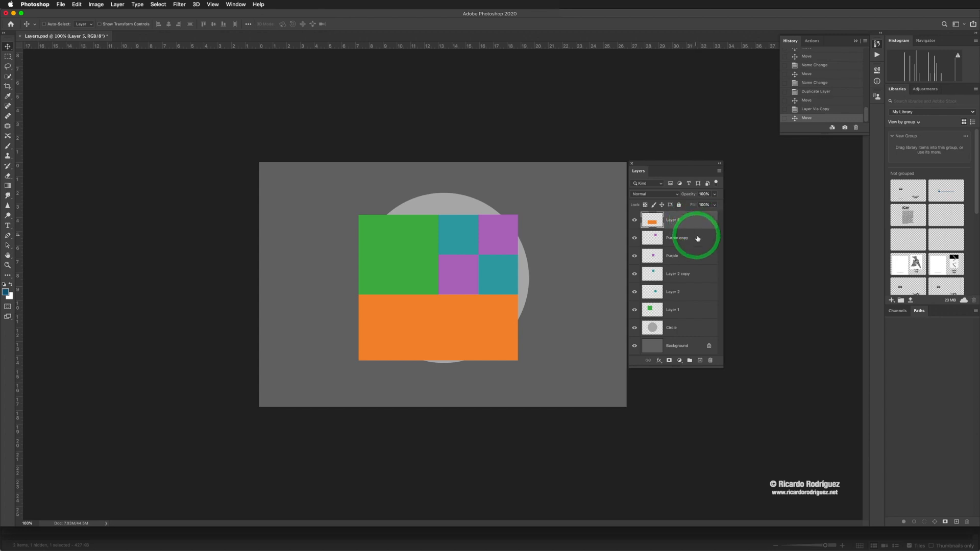
left_click(697, 238)
left_click(698, 273, "shift")
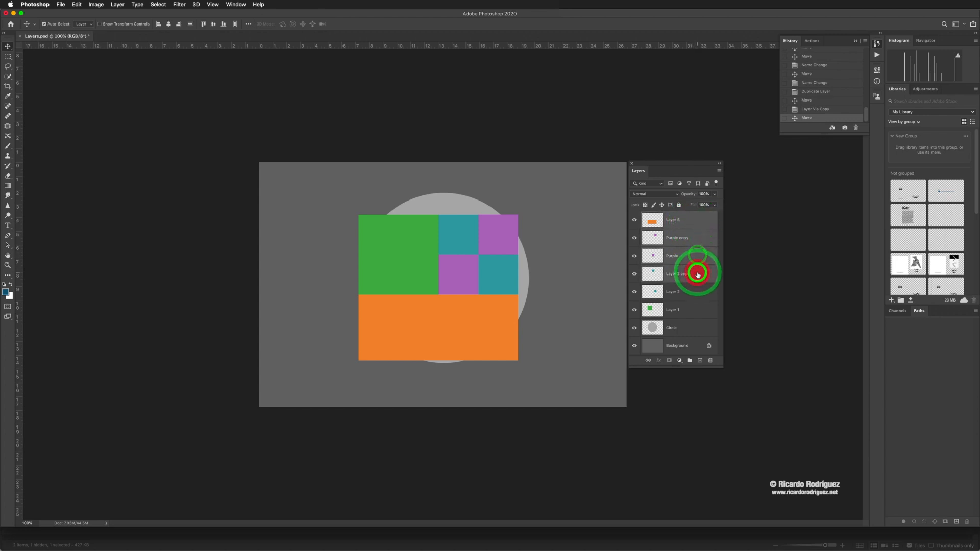
left_click(694, 226)
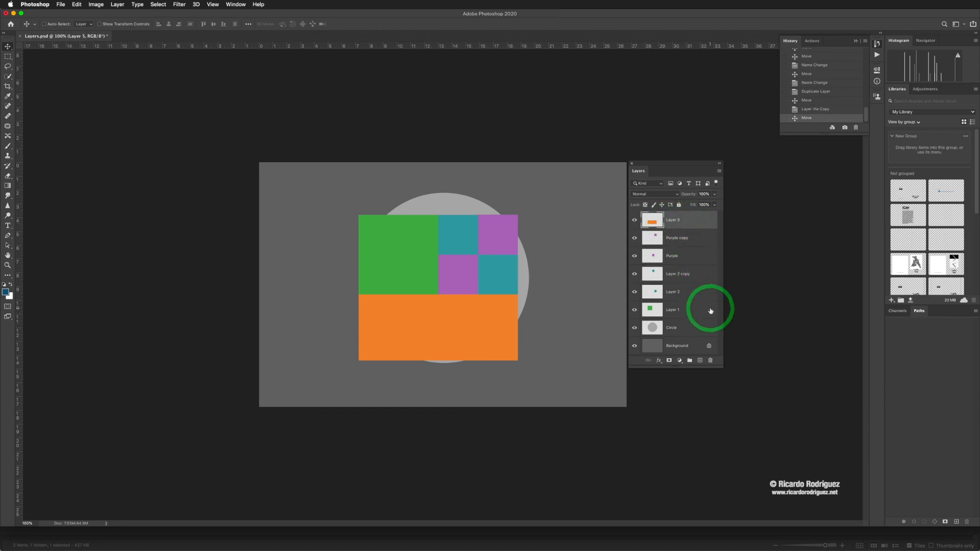
left_click(689, 312, "shift")
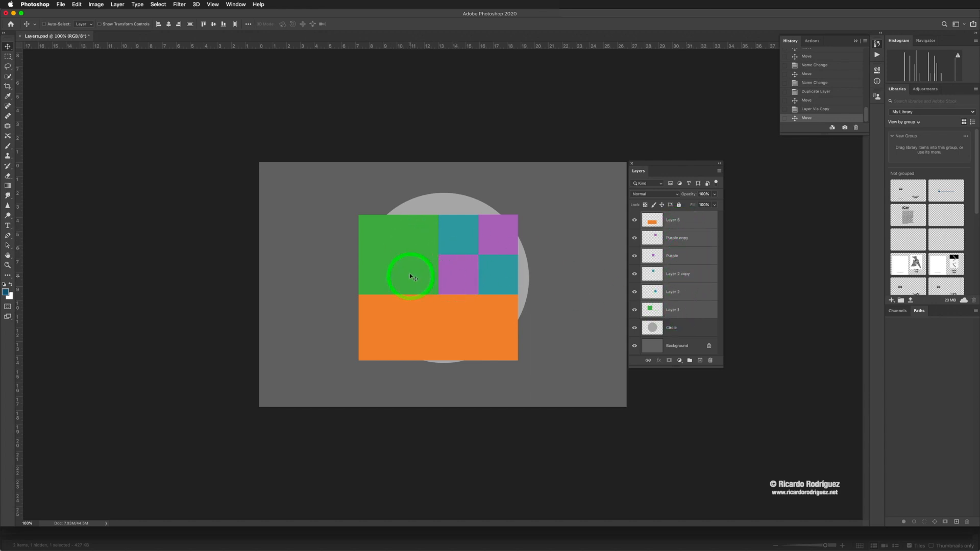
mouse_move(449, 278)
left_mouse_down()
mouse_move(463, 278)
mouse_move(465, 265)
mouse_move(452, 266)
mouse_move(458, 270)
left_mouse_up()
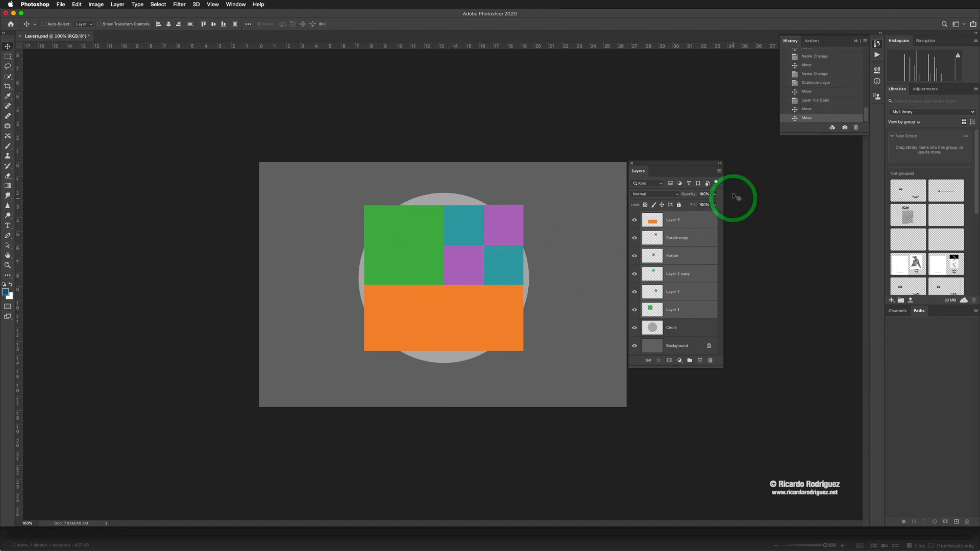
- Try linking the six selected shape layers and moving them together through Layer 1, then undo both changes
left_click(719, 171)
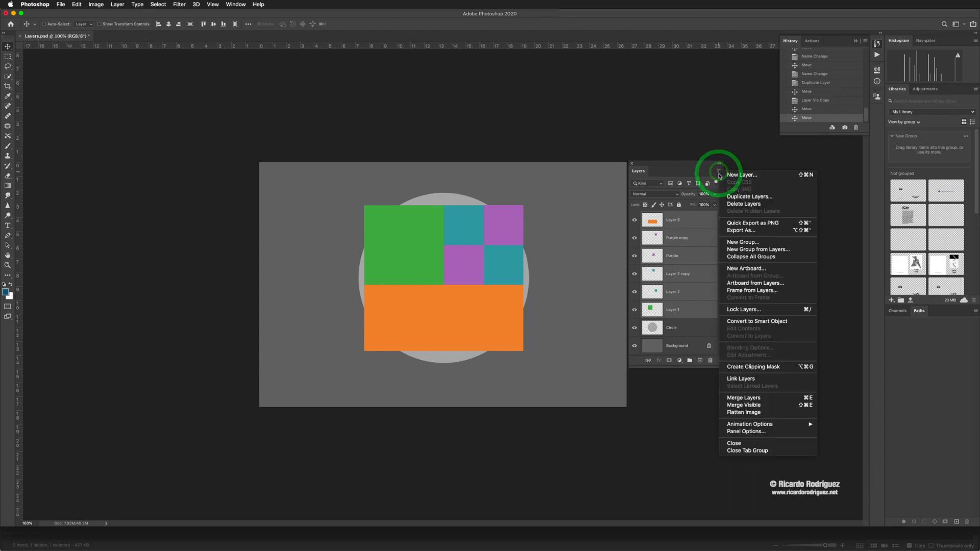
left_click(749, 380)
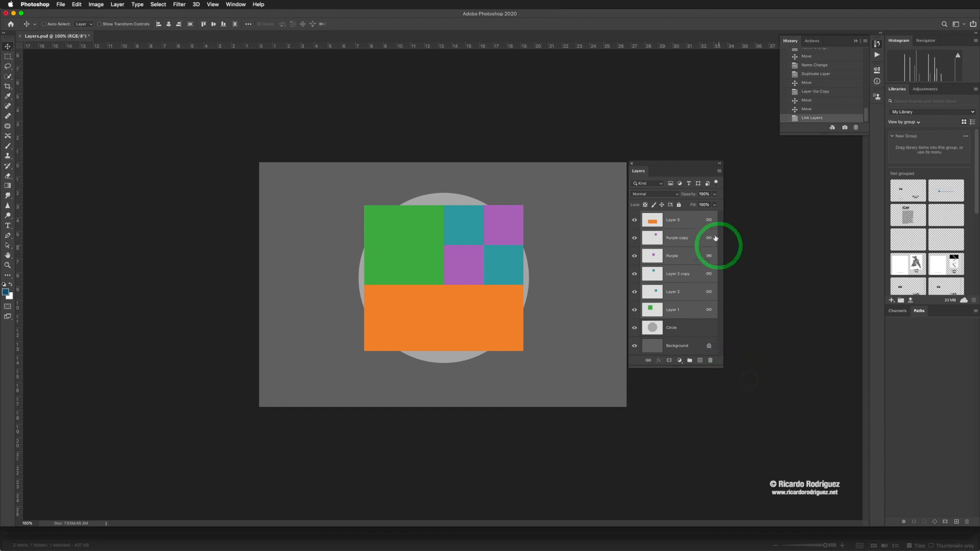
left_click(695, 331)
left_click(692, 315)
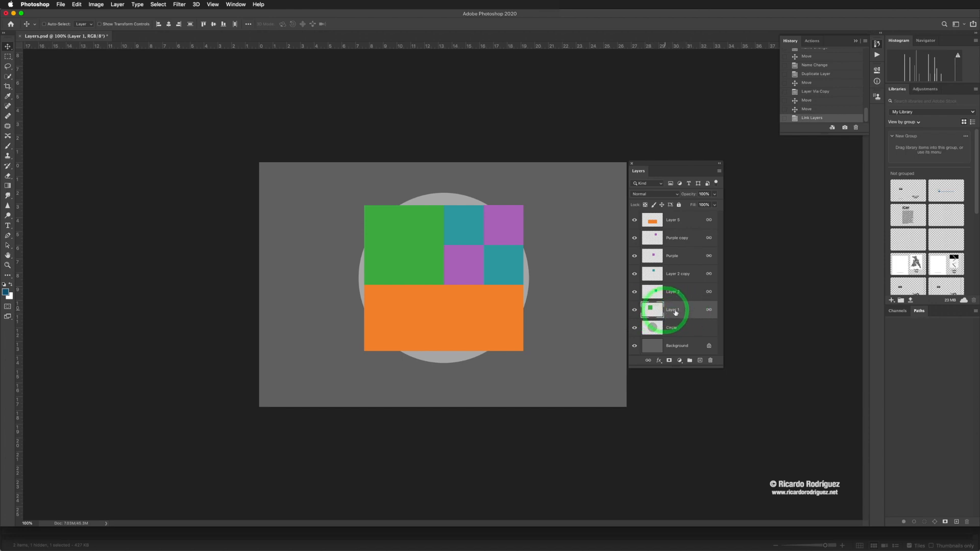
left_click_drag(411, 267, 432, 256)
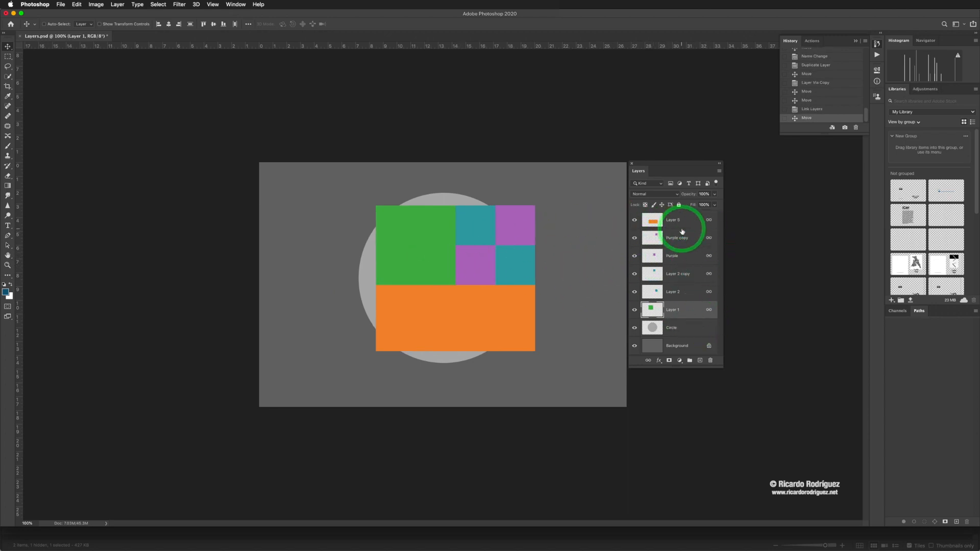
key("super+z")
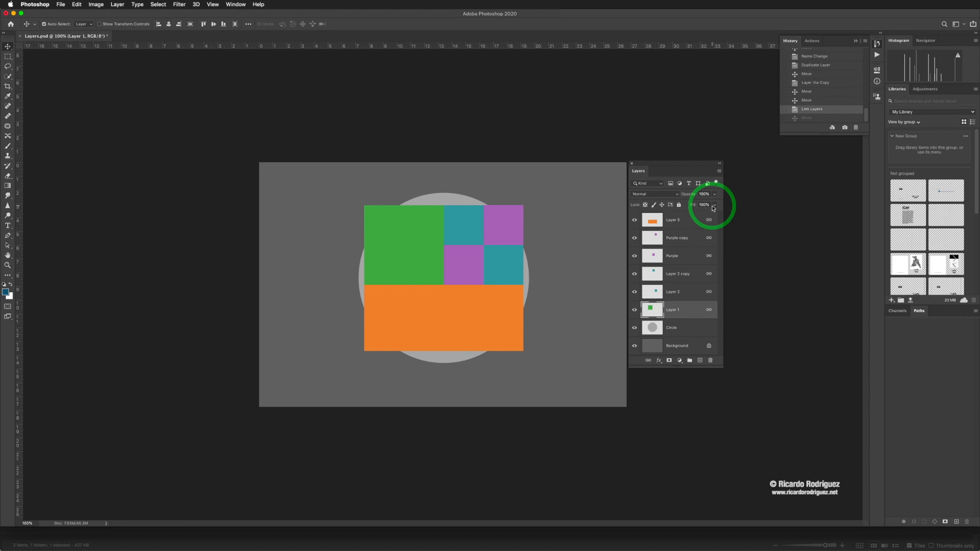
key("super+z")
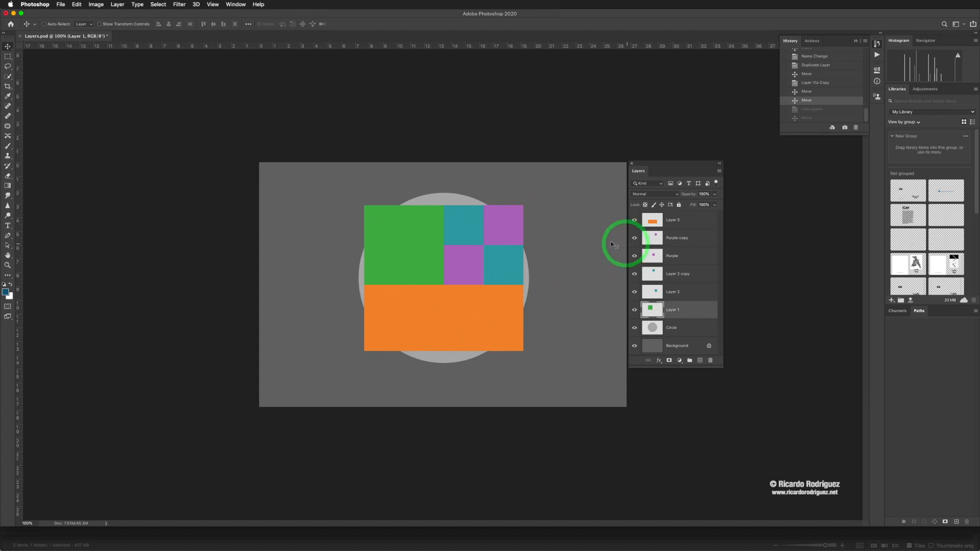
- Check the document's dimensions and resolution in Image Size without changing them
key("super+alt+i")
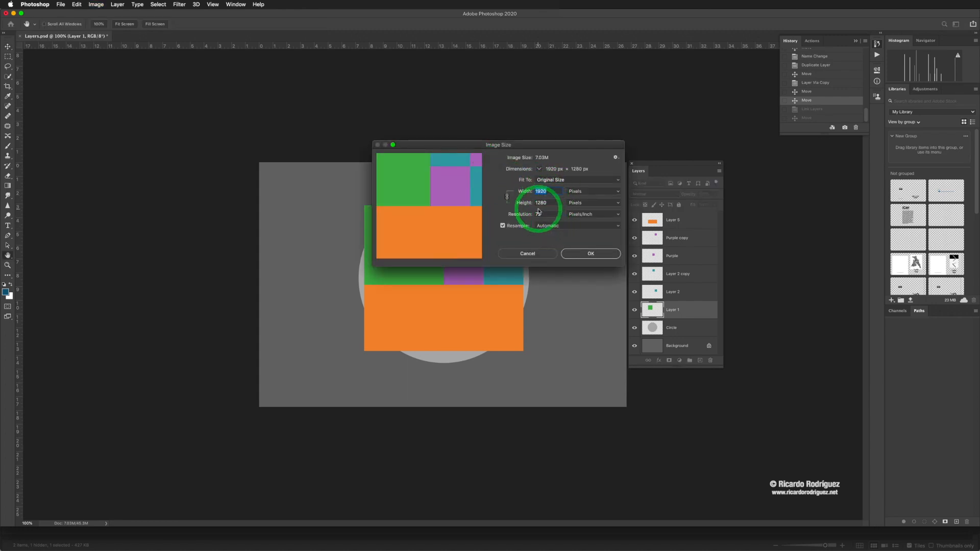
left_click(544, 255)
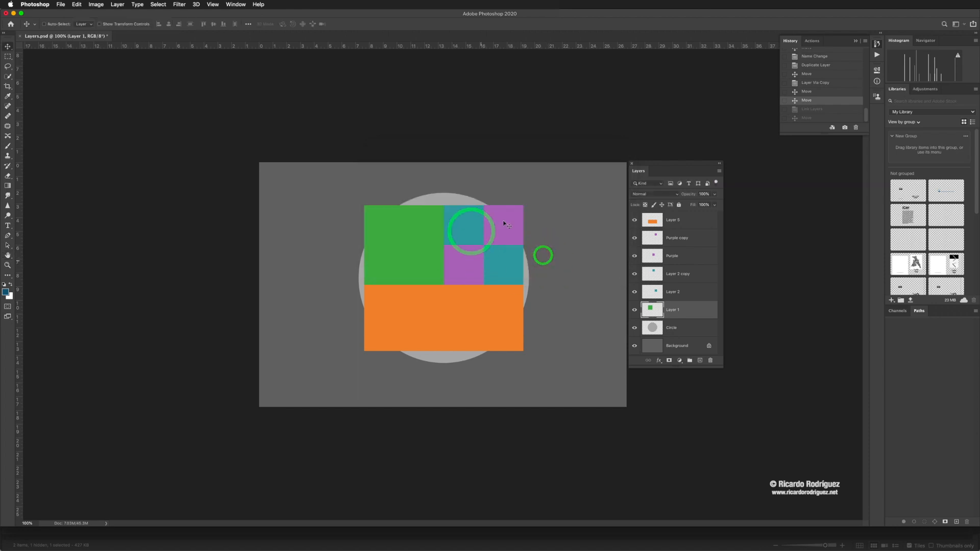
- Move the floating Layers panel farther from the canvas and try flattening the image, undoing the flatten
left_click_drag(652, 173, 743, 164)
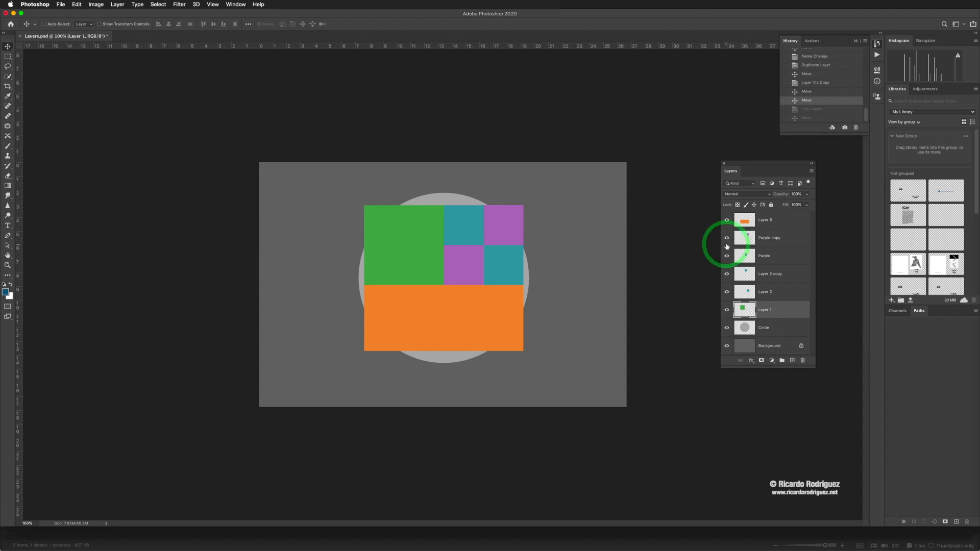
left_click(811, 172)
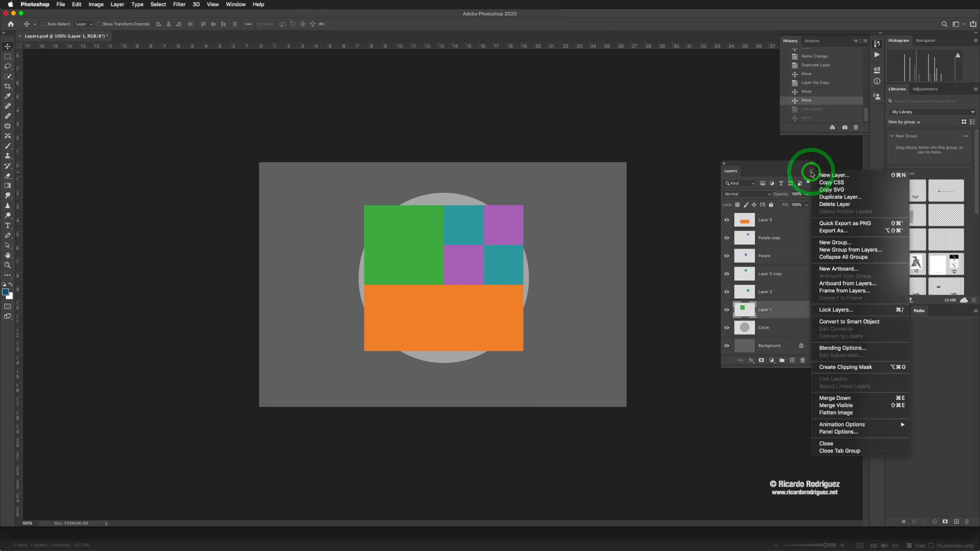
left_click(837, 415)
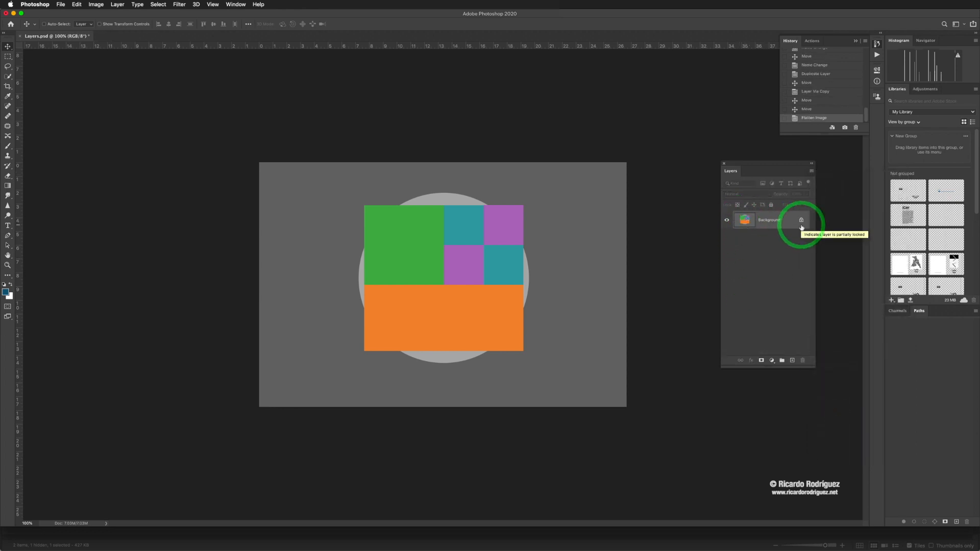
key("super+z")
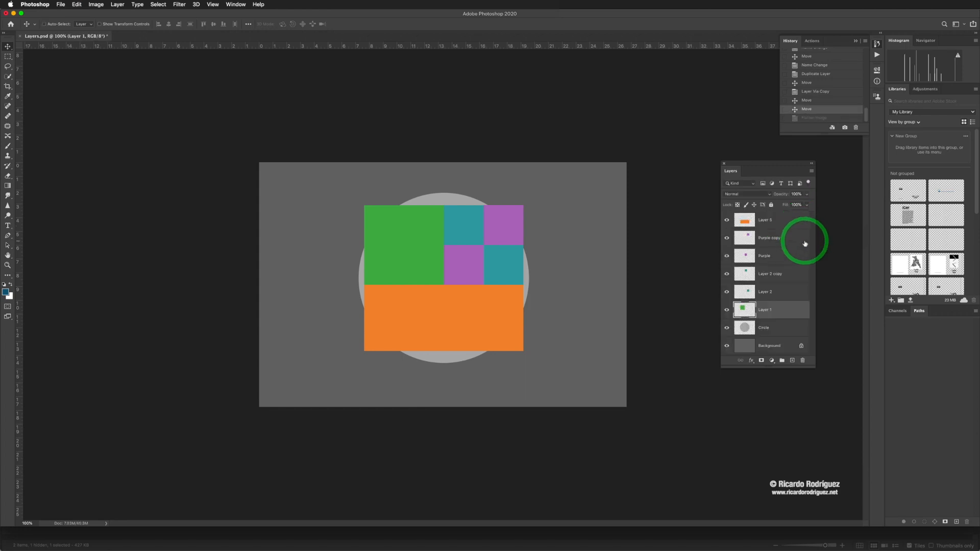
- Compare the Photoshop and JPEG formats for saving Layers.psd under Save As, and cancel the save
left_click(60, 4)
left_click(66, 91)
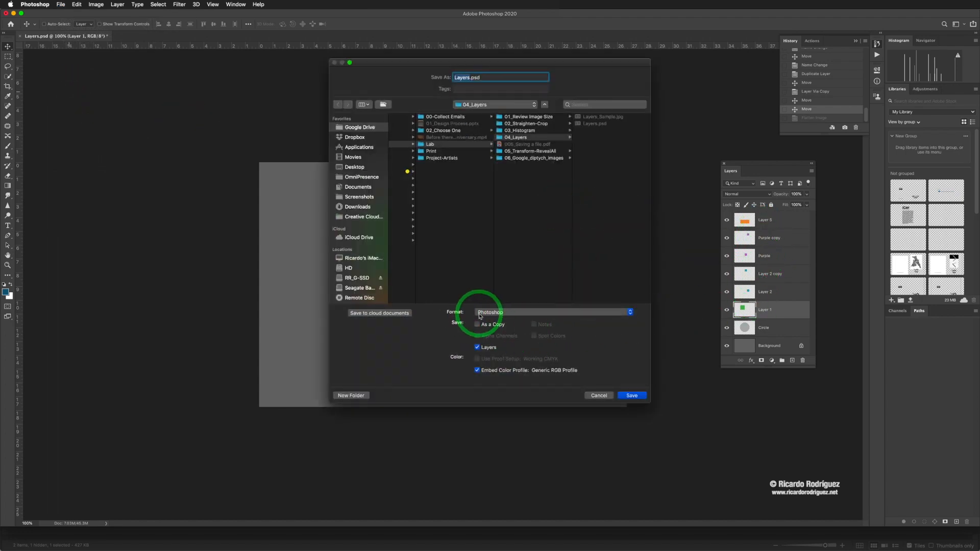
left_click(512, 314)
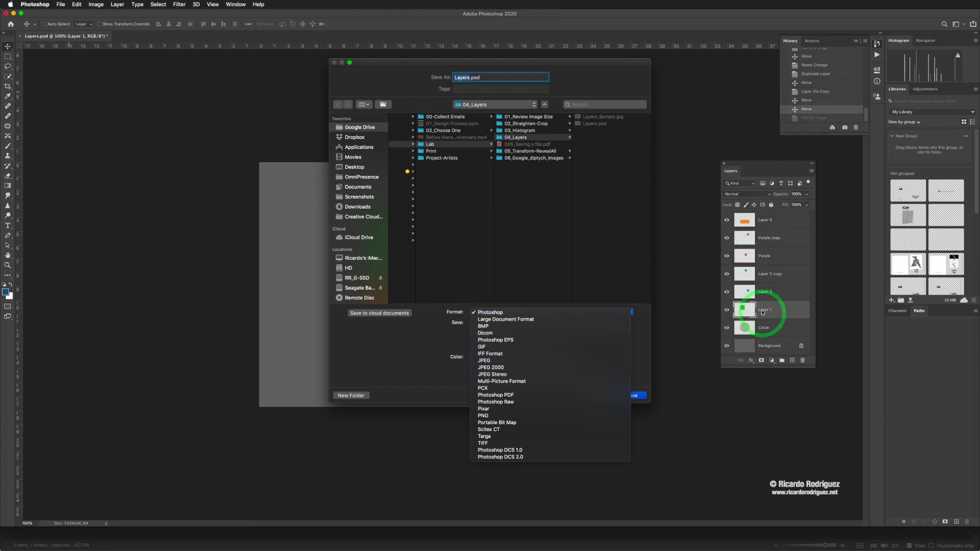
left_click(503, 313)
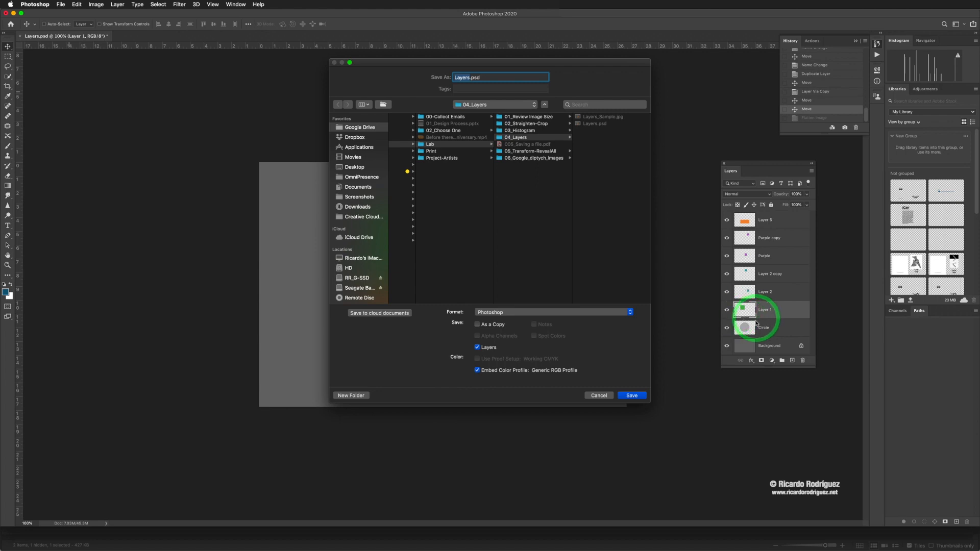
left_click(544, 311)
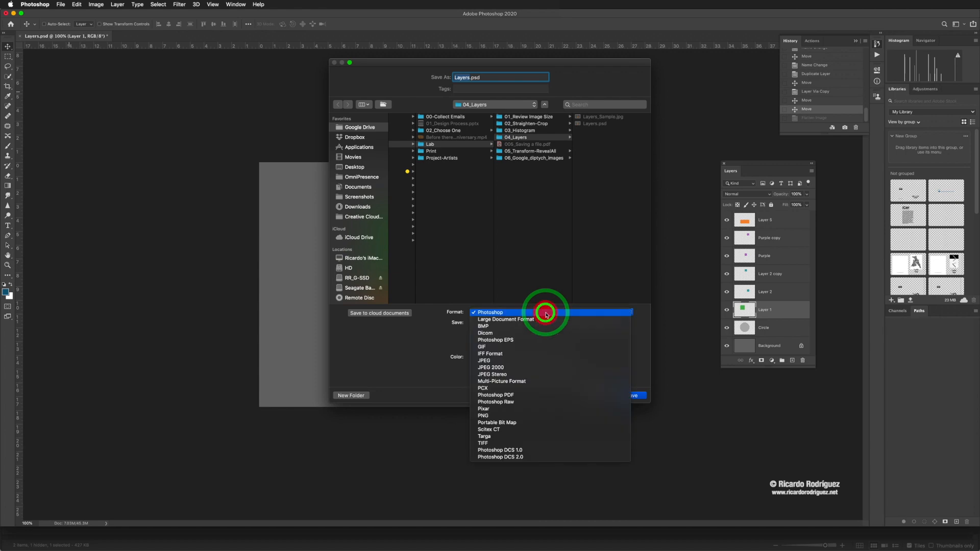
left_click(491, 361)
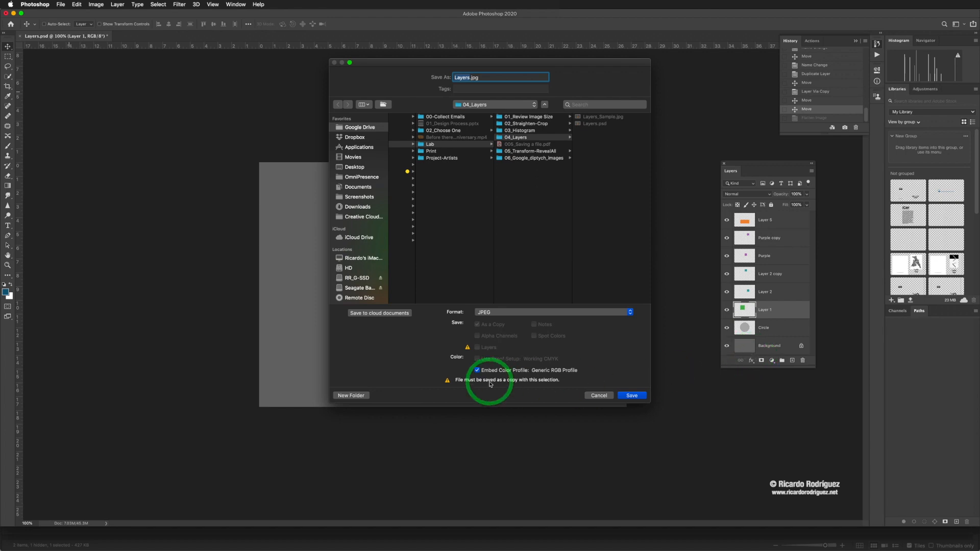
left_click(597, 396)
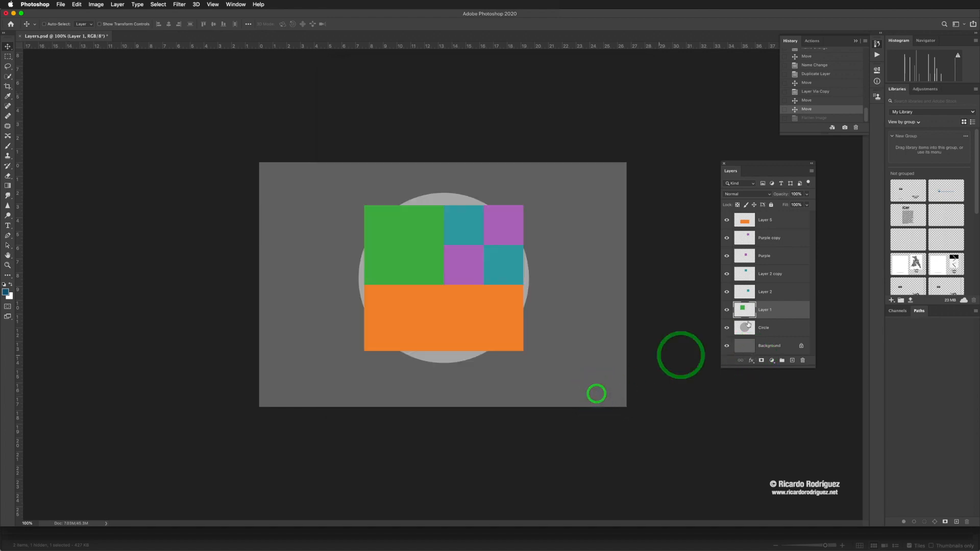
- Locate the Flatten Image command among both the Layers panel's commands and the application's general layer commands
left_click(812, 173)
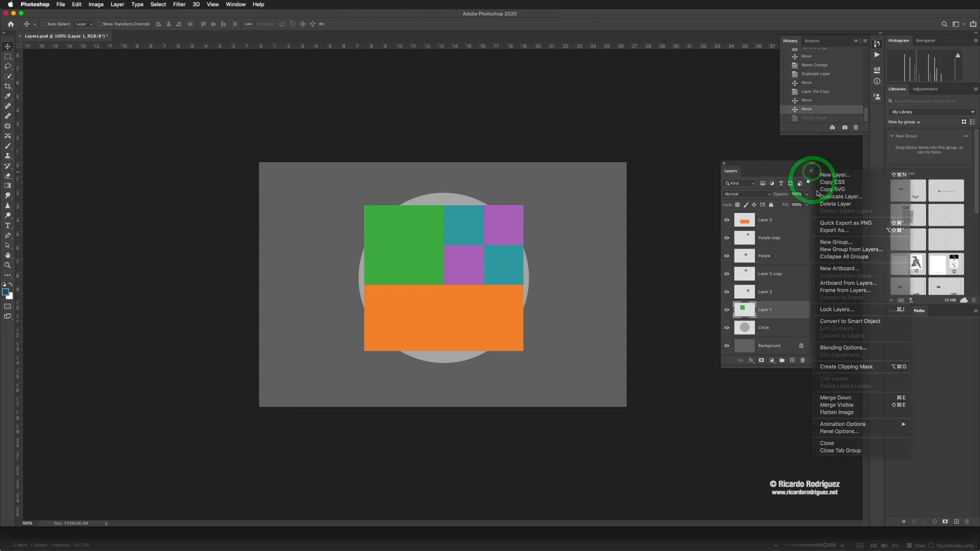
left_click(813, 174)
left_click(812, 171)
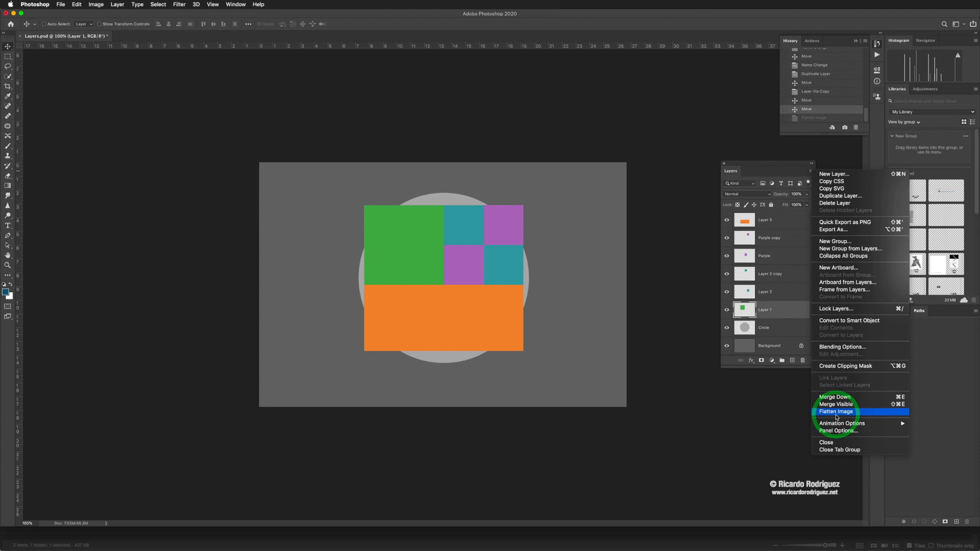
left_click(374, 105)
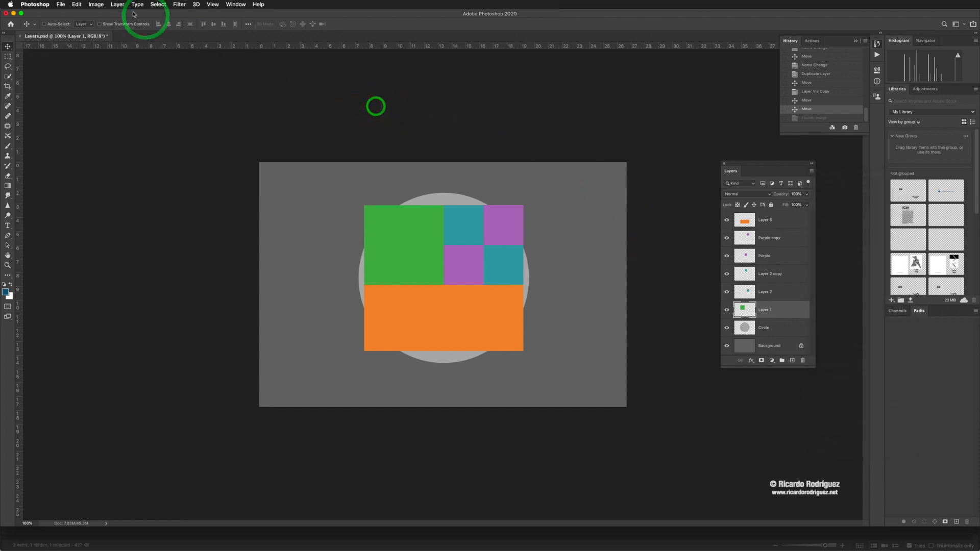
left_click(117, 4)
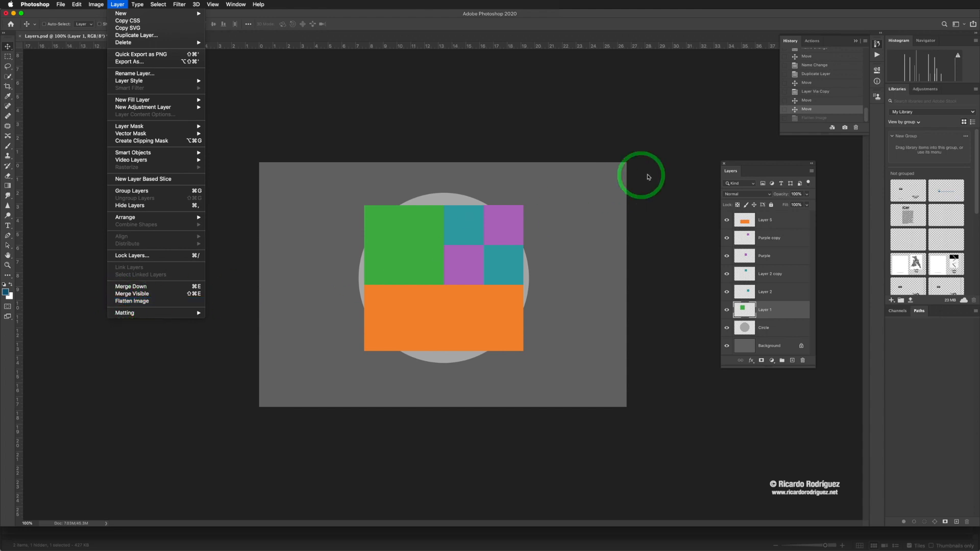
- Move the floating Layers panel closer to the canvas and flatten the image into a single background layer
left_click(738, 170)
left_click_drag(738, 170, 705, 179)
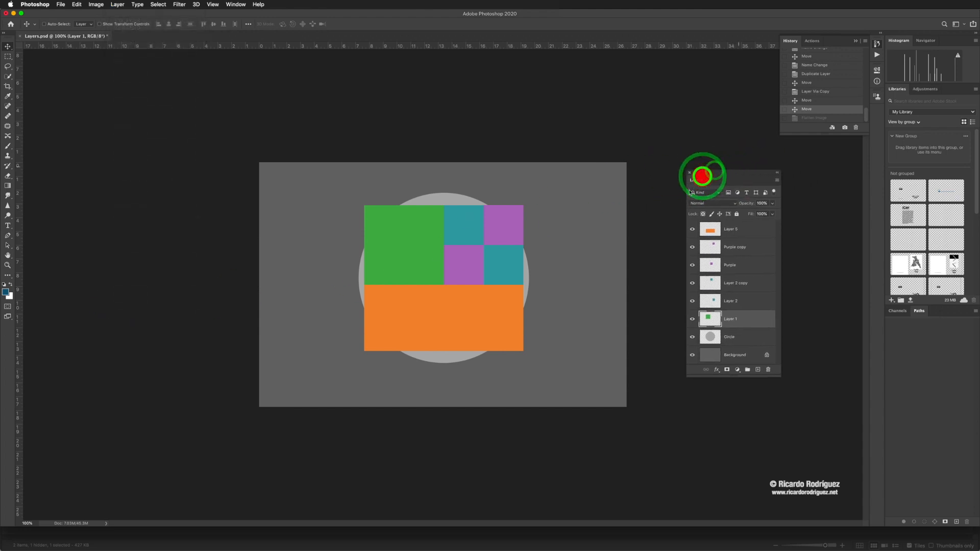
left_click(776, 183)
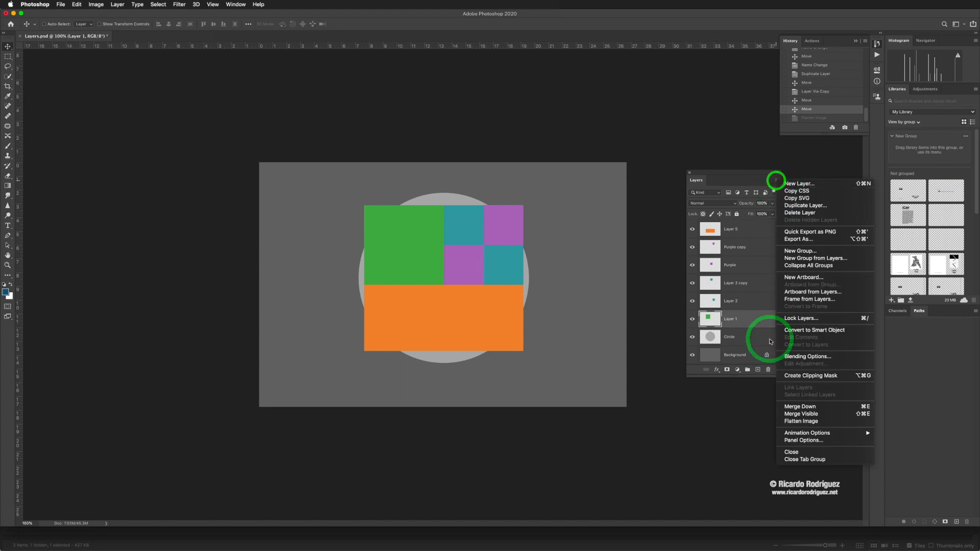
left_click(800, 423)
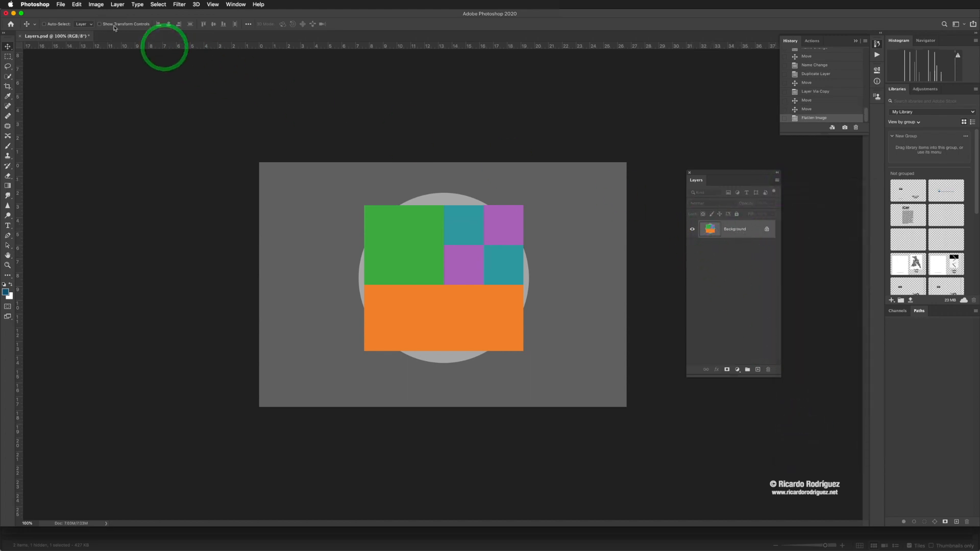
- Check the JPEG format and its save options for the flattened image under Save As, and cancel the save
left_click(61, 5)
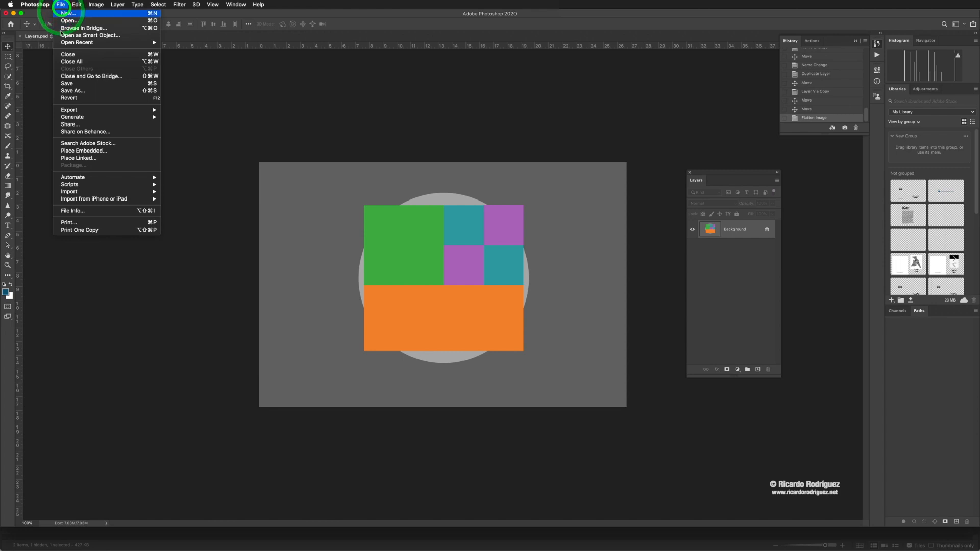
left_click(73, 91)
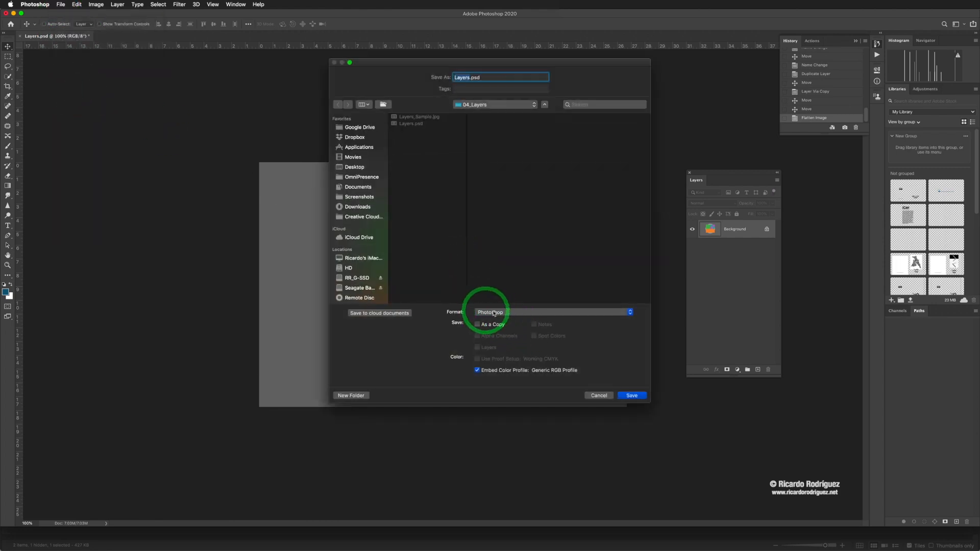
left_click(493, 313)
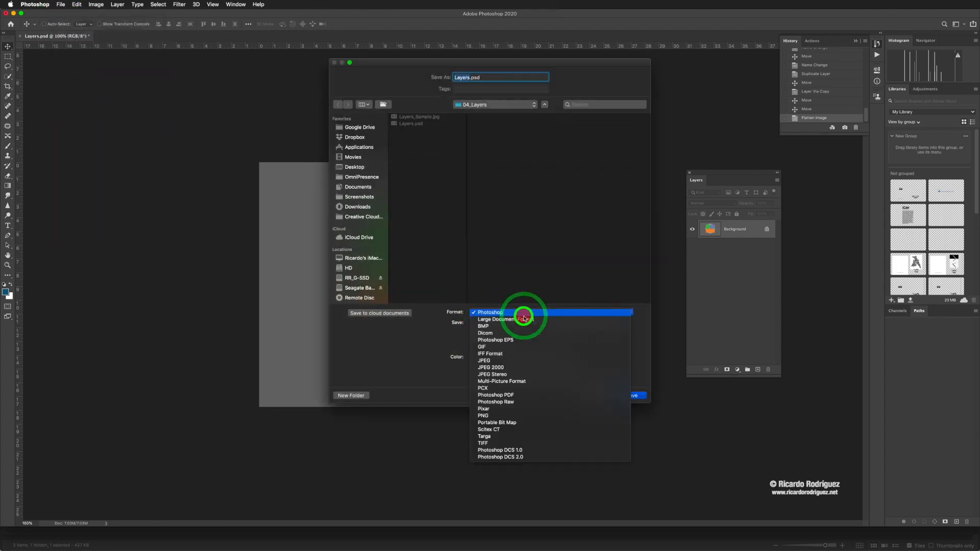
left_click(502, 360)
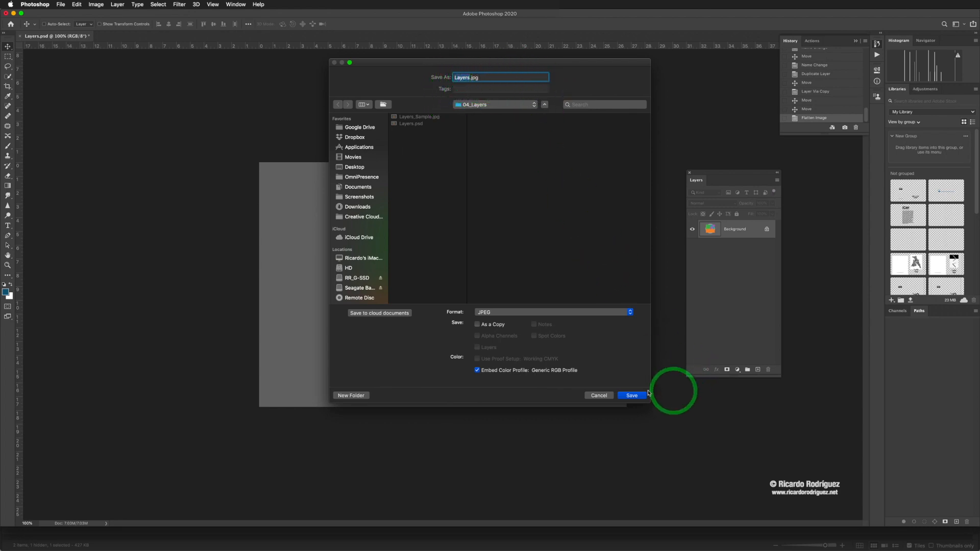
left_click(601, 396)
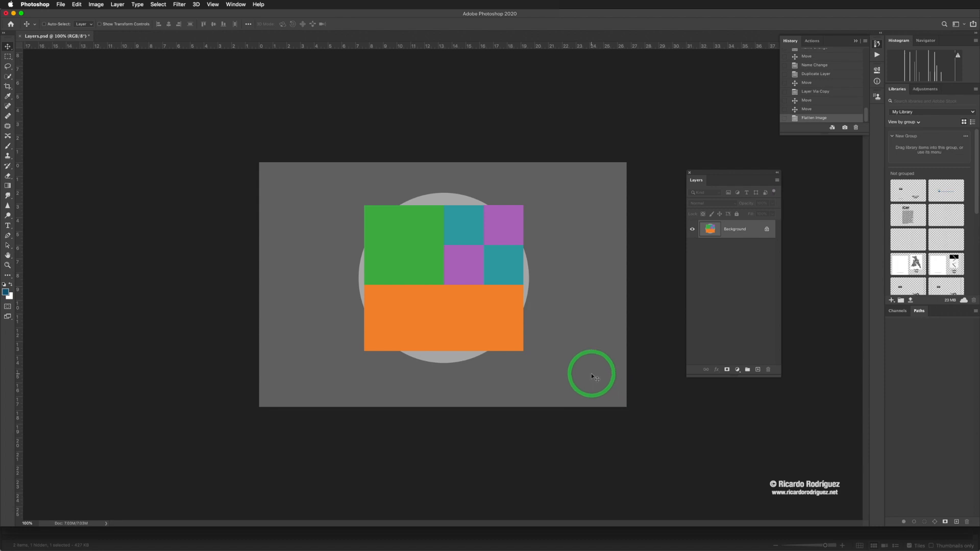
- Reposition the floating Layers panel beside the canvas, leaving a gap between them
left_click_drag(711, 172, 654, 165)
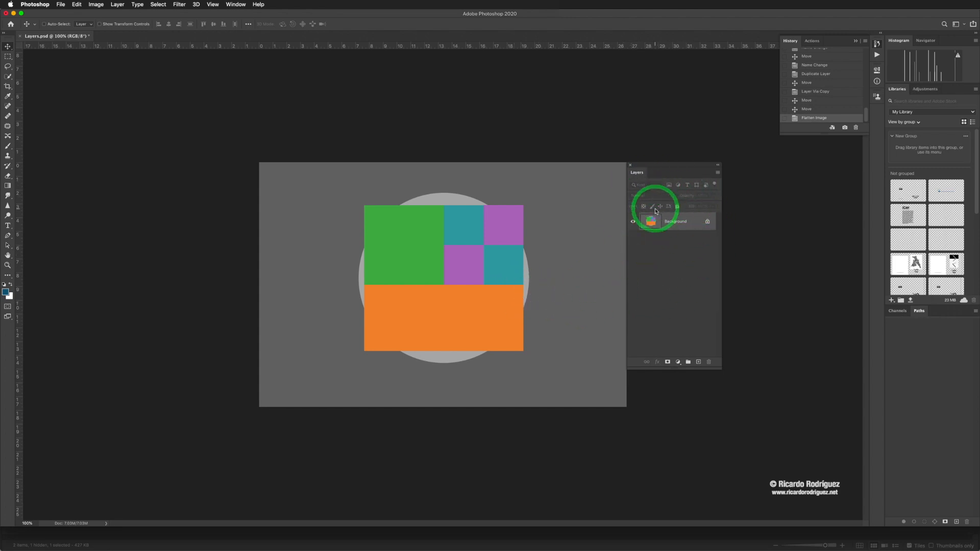
left_click_drag(648, 171, 700, 188)
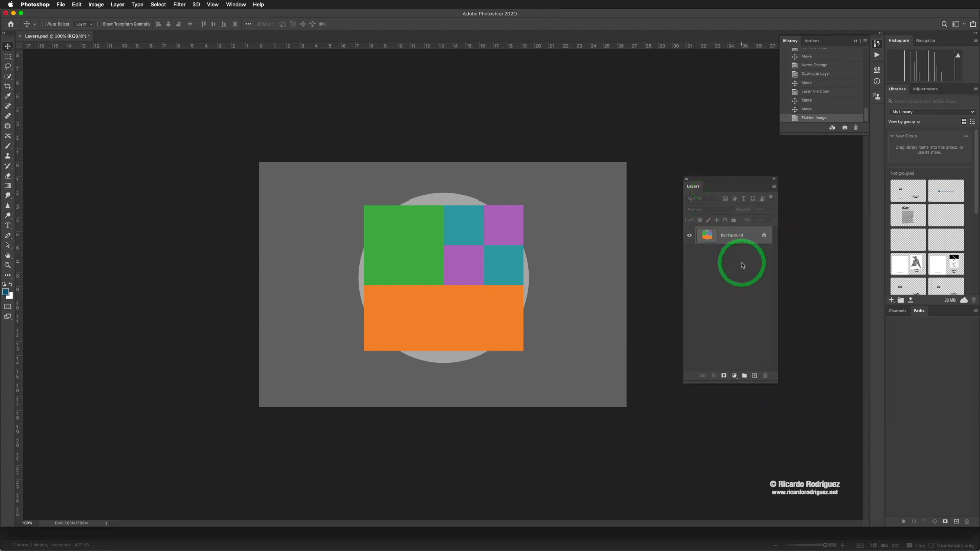